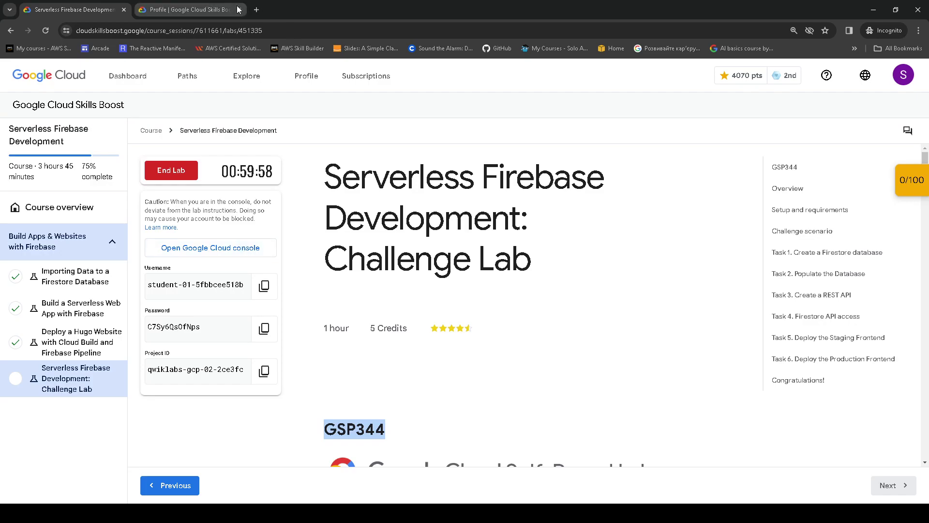
# - Close the profile badges page and open the lab's Cloud console in a new tab
pyautogui.click(218, 11)
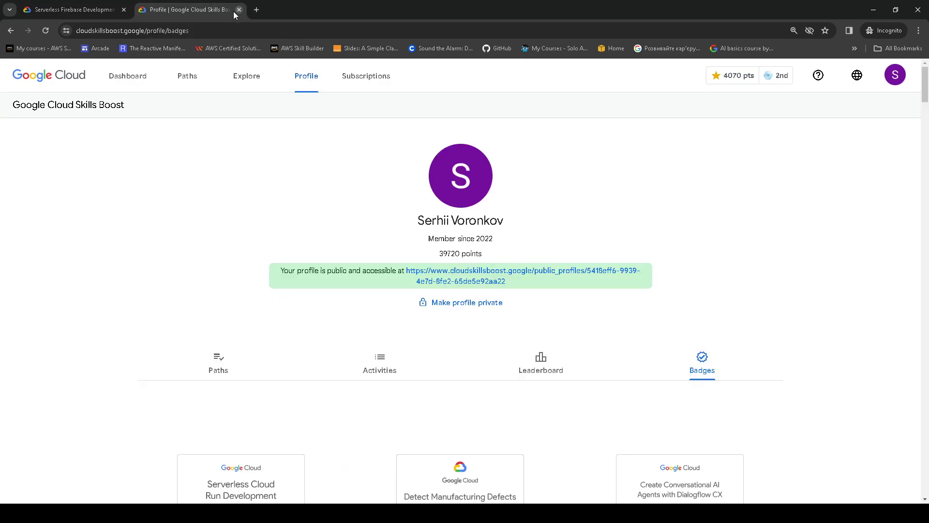
pyautogui.click(239, 9)
pyautogui.click(206, 251)
# - Copy the lab password and choose to sign in with another account
pyautogui.click(80, 9)
pyautogui.click(263, 329)
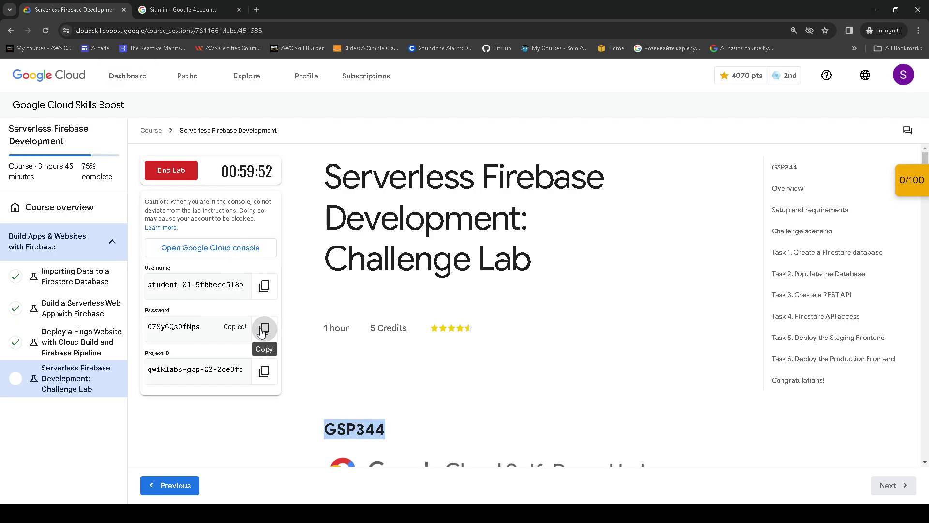
pyautogui.moveTo(178, 284); pyautogui.dragTo(200, 285)
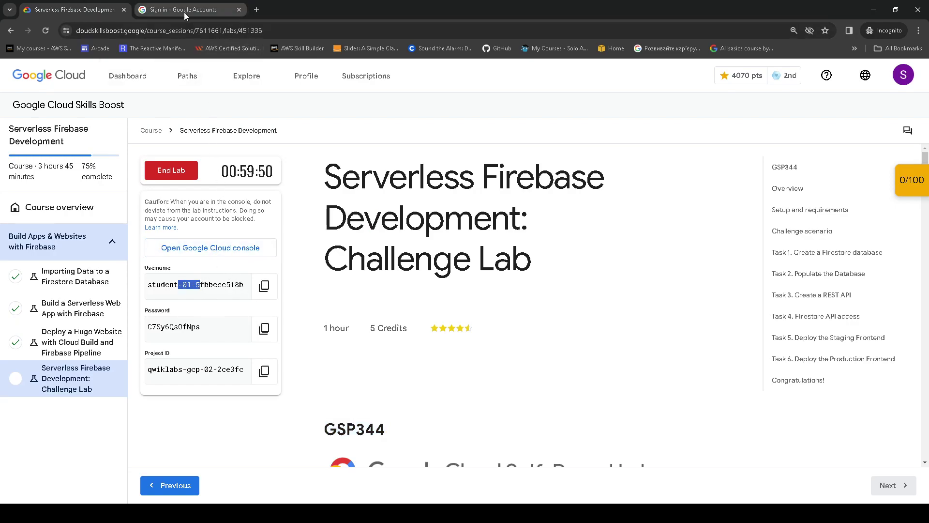
pyautogui.click(188, 10)
pyautogui.click(436, 392)
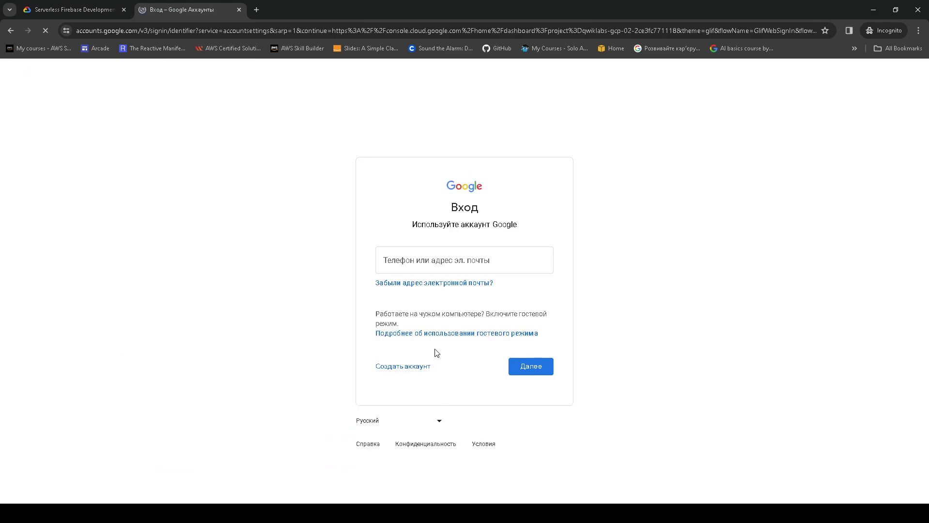
# - Sign in with the pasted lab username and password, and accept the new-account notice
pyautogui.click(448, 261)
pyautogui.hotkey('ctrl', 'v')
pyautogui.click(541, 362)
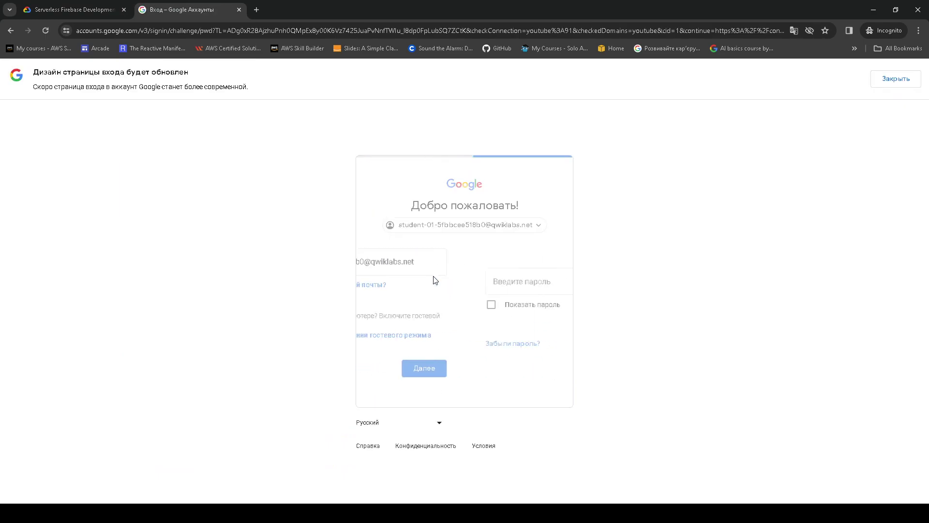
pyautogui.hotkey('ctrl', 'v')
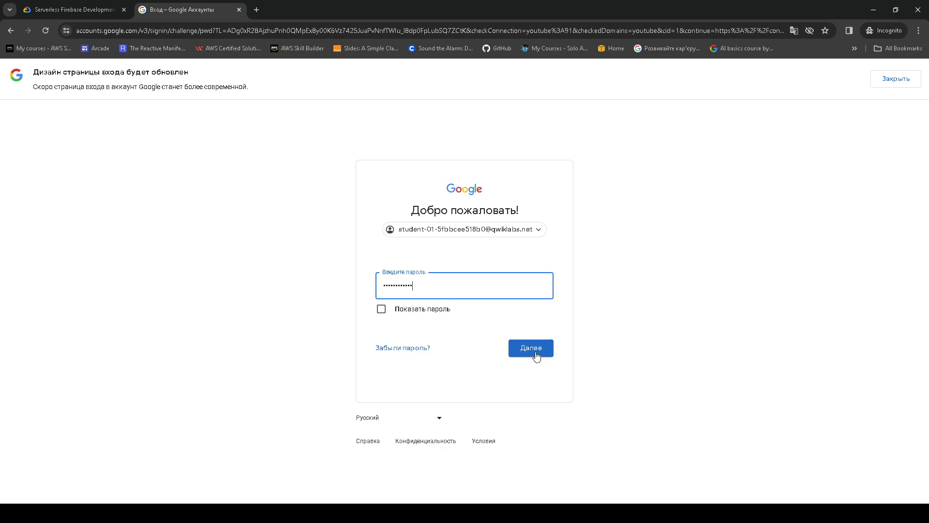
pyautogui.click(532, 351)
pyautogui.click(505, 340)
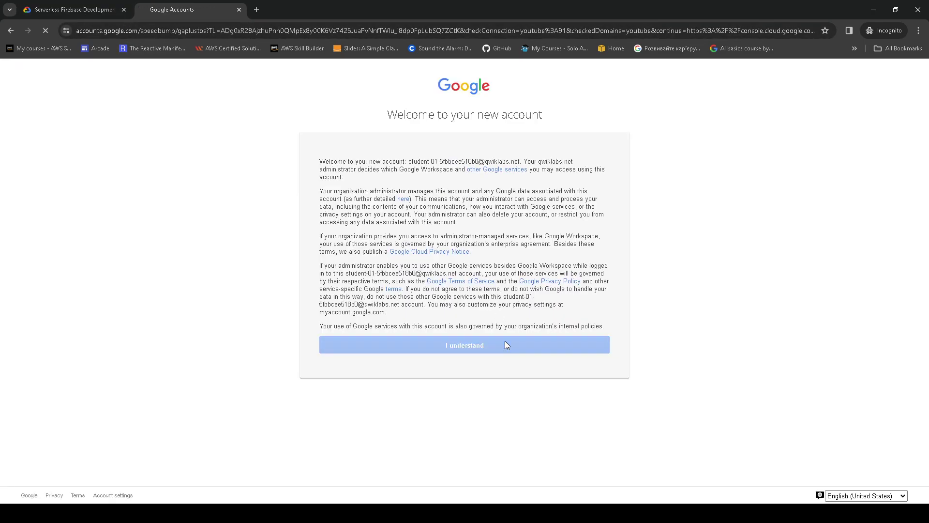
pyautogui.click(80, 10)
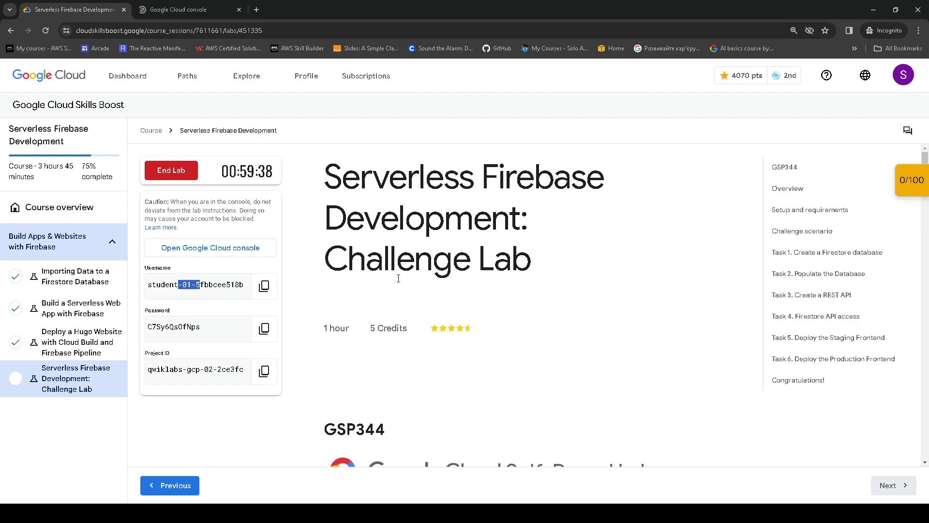
# - Read down to Setup and requirements, then bring up the Cloud console dashboard
pyautogui.scroll(-7, 450, 266)
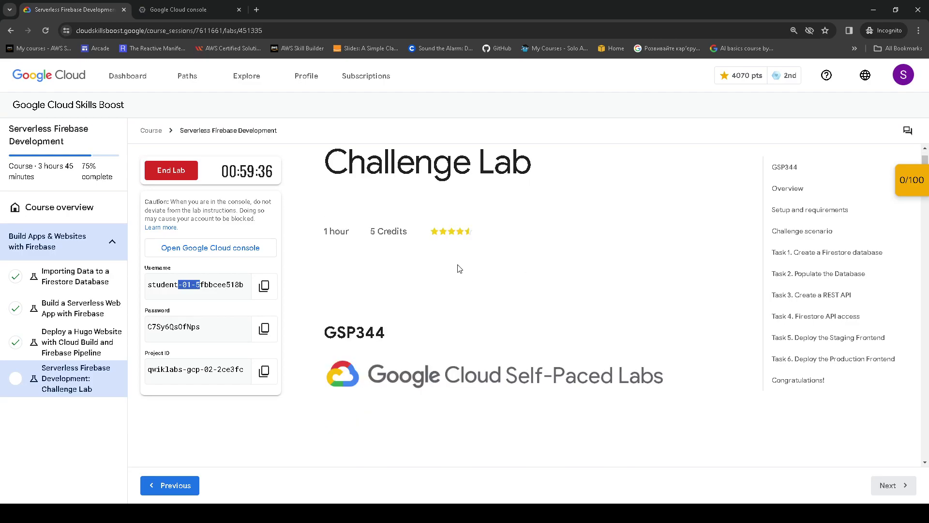
pyautogui.scroll(-5, 460, 269)
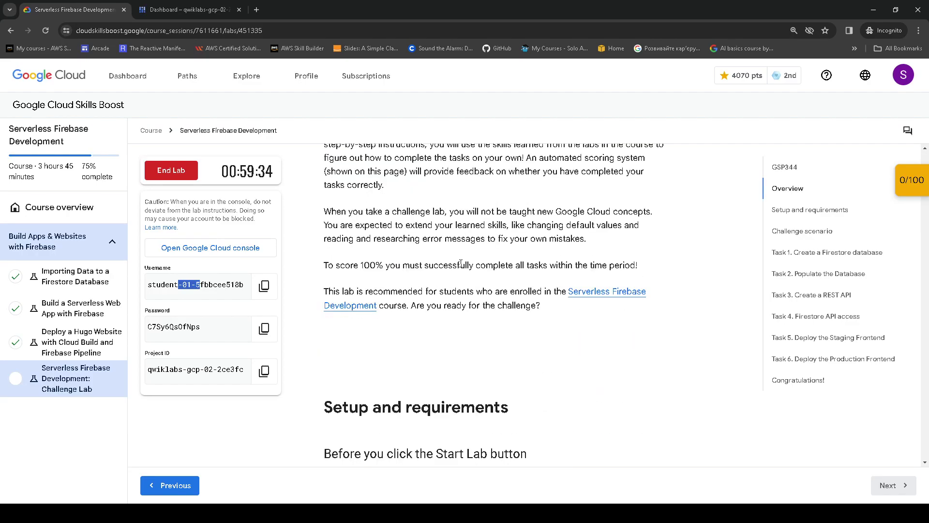
pyautogui.scroll(-5, 461, 263)
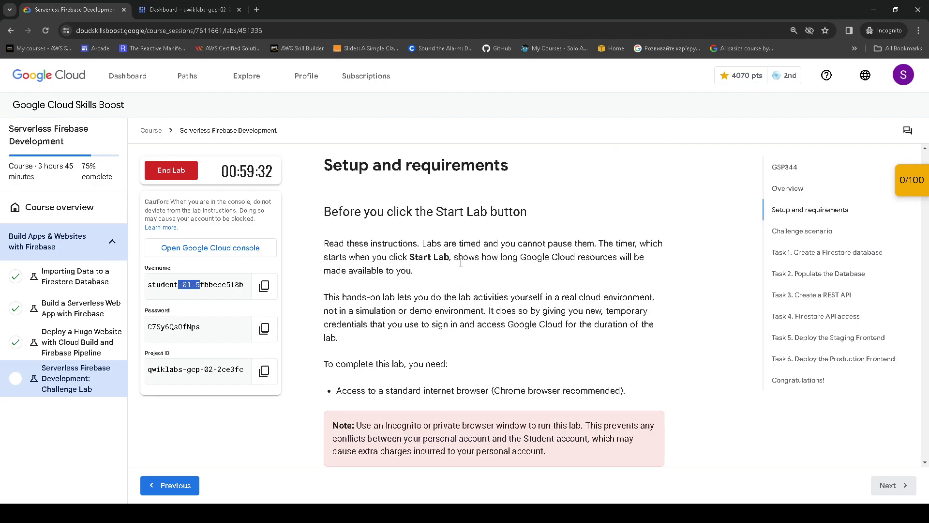
pyautogui.click(199, 12)
# - Accept the Terms of Service and start a Cloud Shell session
pyautogui.click(345, 319)
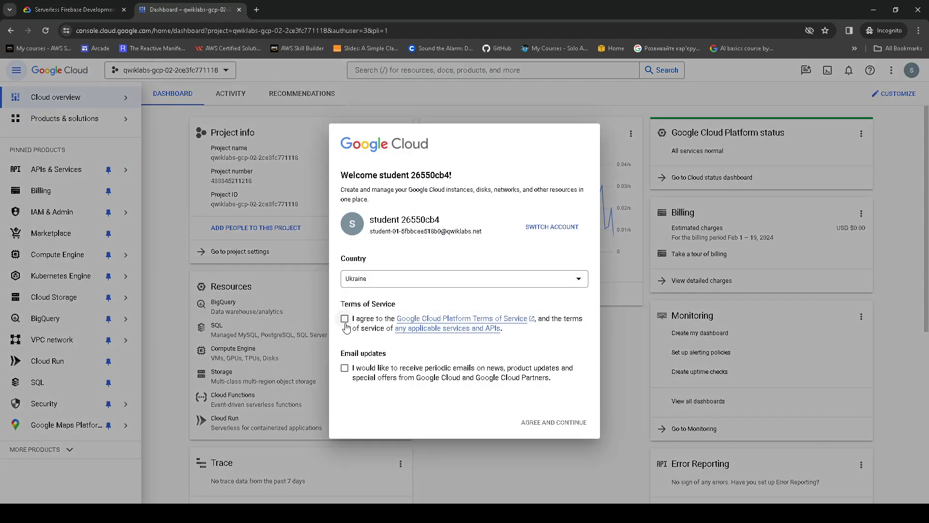
pyautogui.click(562, 424)
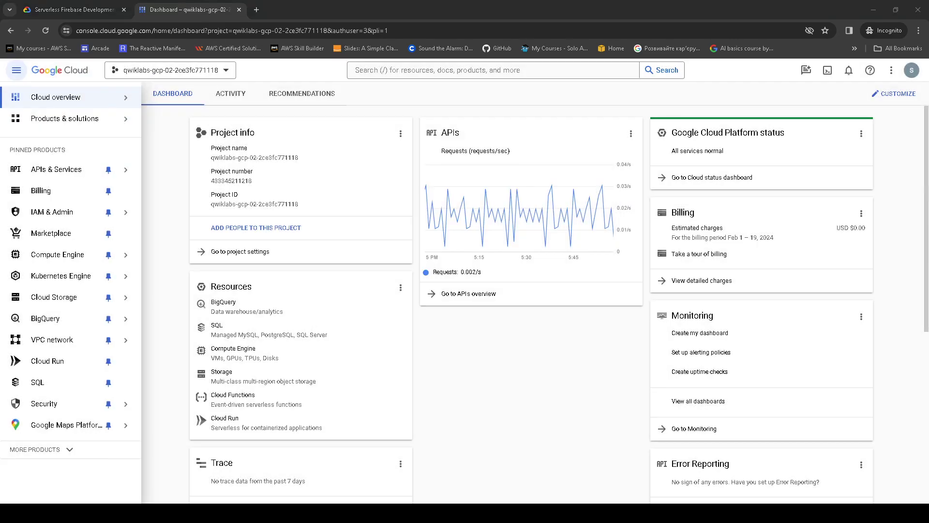
pyautogui.click(827, 70)
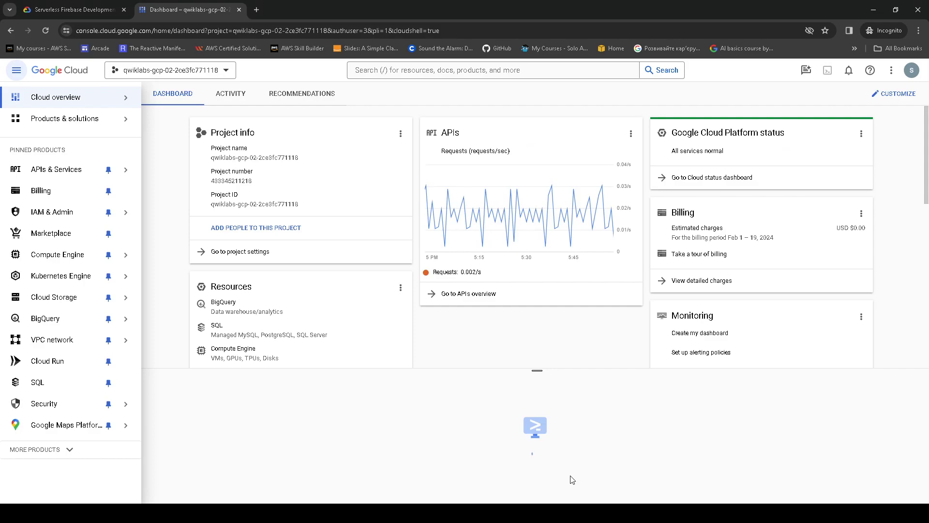
pyautogui.click(664, 479)
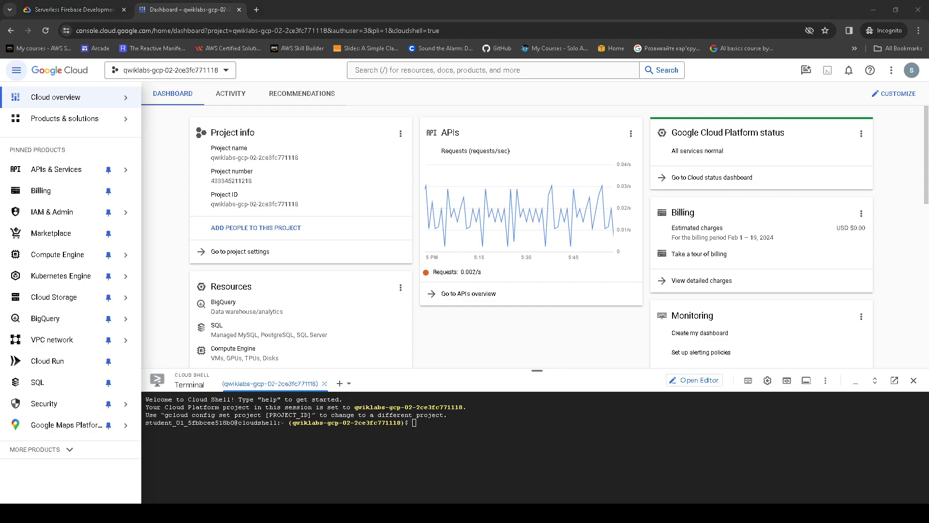
# - Set terminal text to Large, run gcloud auth list and config list project, and authorize Cloud Shell
pyautogui.click(769, 381)
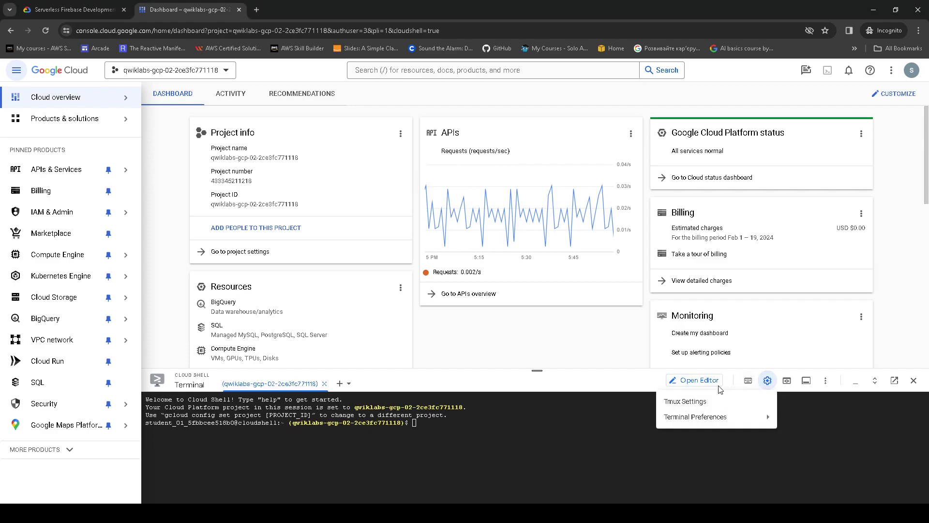
pyautogui.moveTo(712, 417)
pyautogui.moveTo(575, 428)
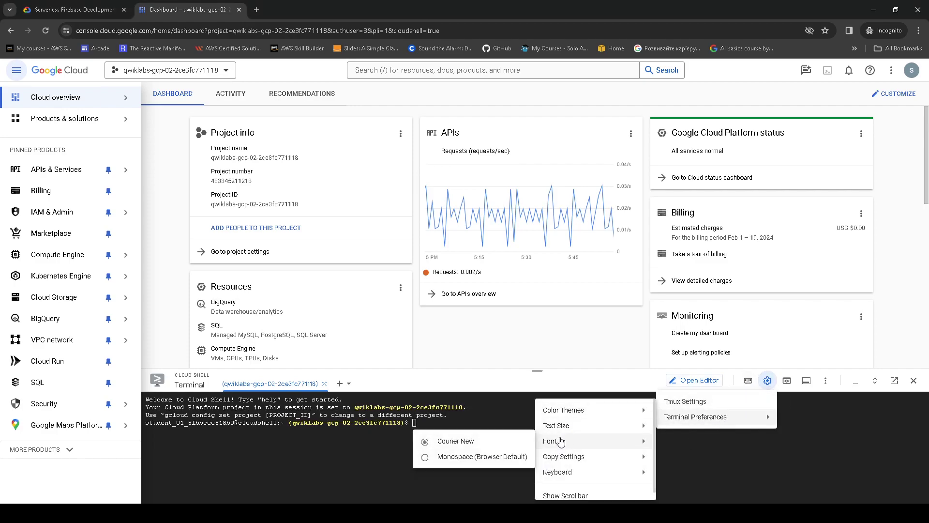
pyautogui.click(462, 441)
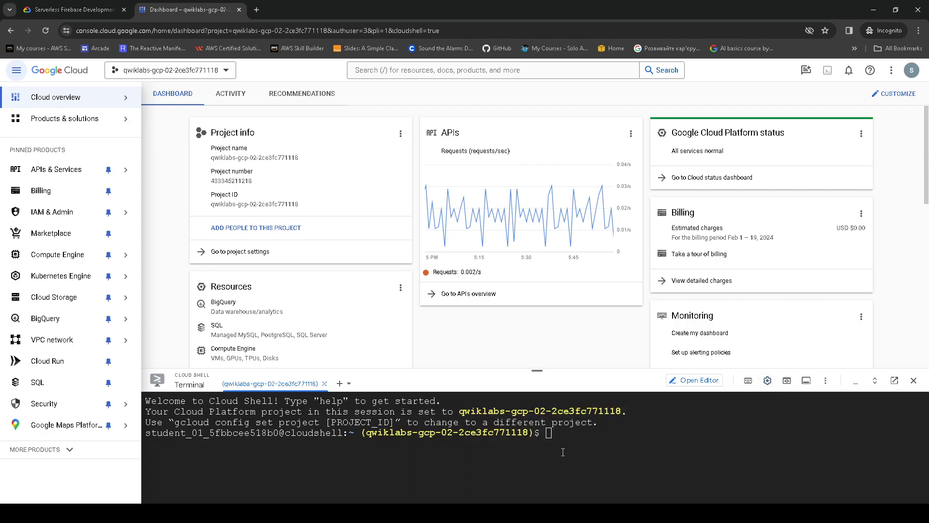
pyautogui.write('gcloud auth list gcloud config list project')
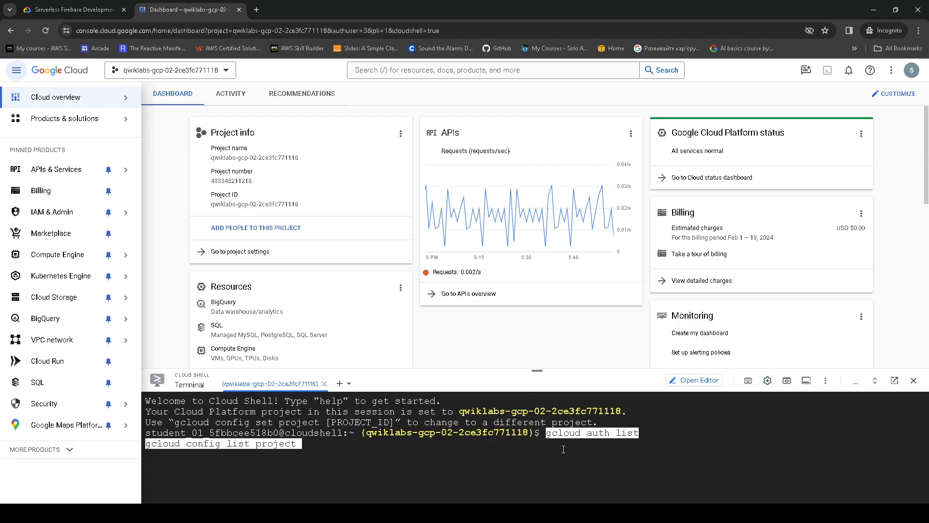
pyautogui.press('Return')
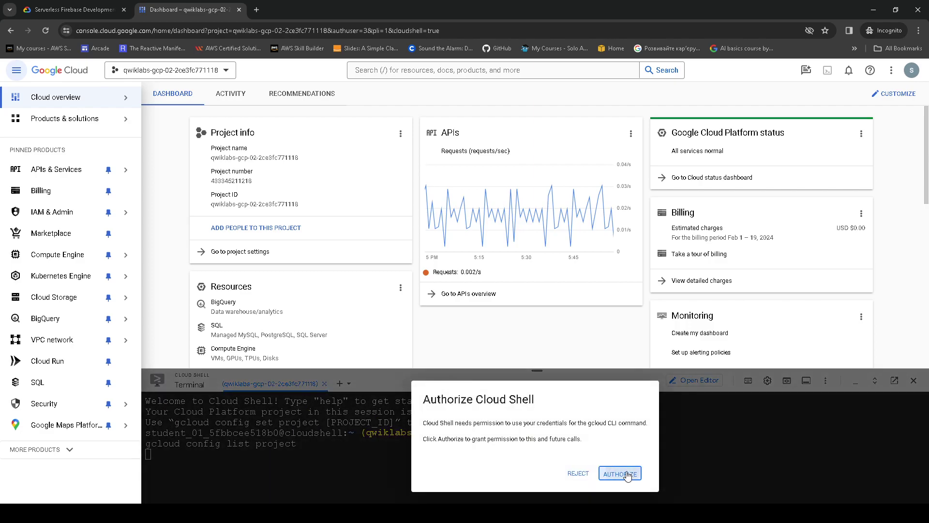
pyautogui.click(620, 473)
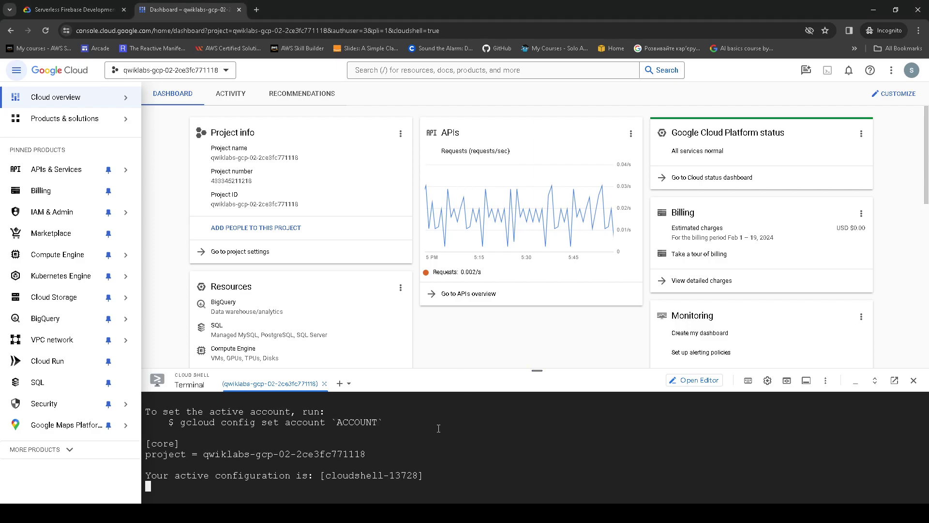
# - Set the lab project in Cloud Shell with the copied gcloud config set project command
pyautogui.click(72, 10)
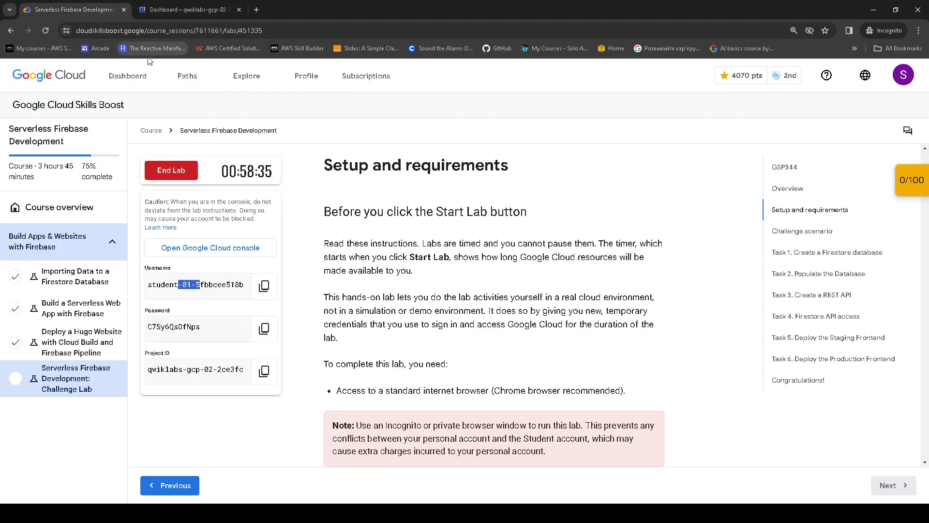
pyautogui.scroll(-7, 405, 209)
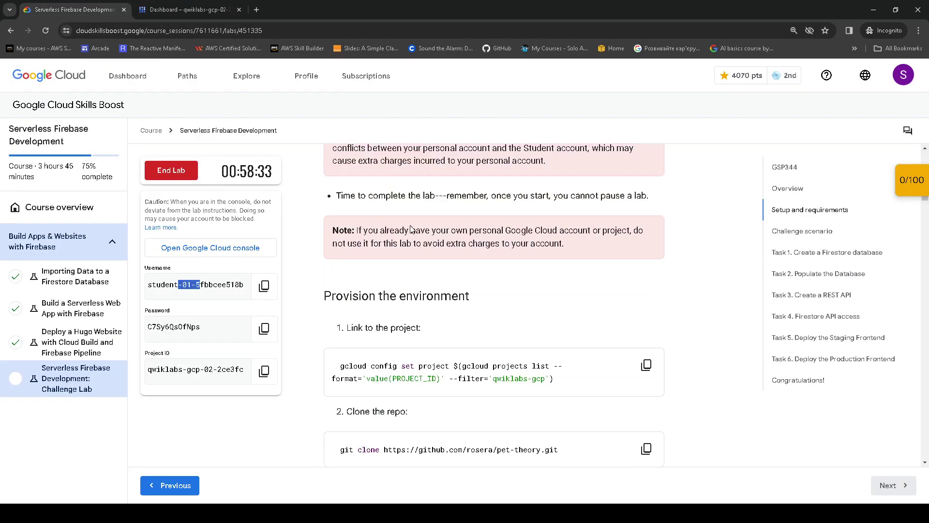
pyautogui.scroll(-1, 411, 233)
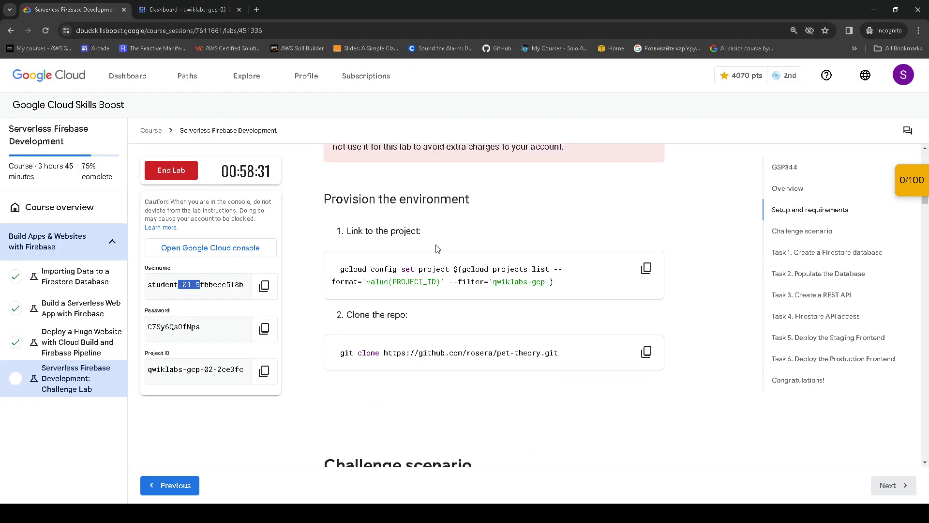
pyautogui.click(646, 268)
pyautogui.click(228, 9)
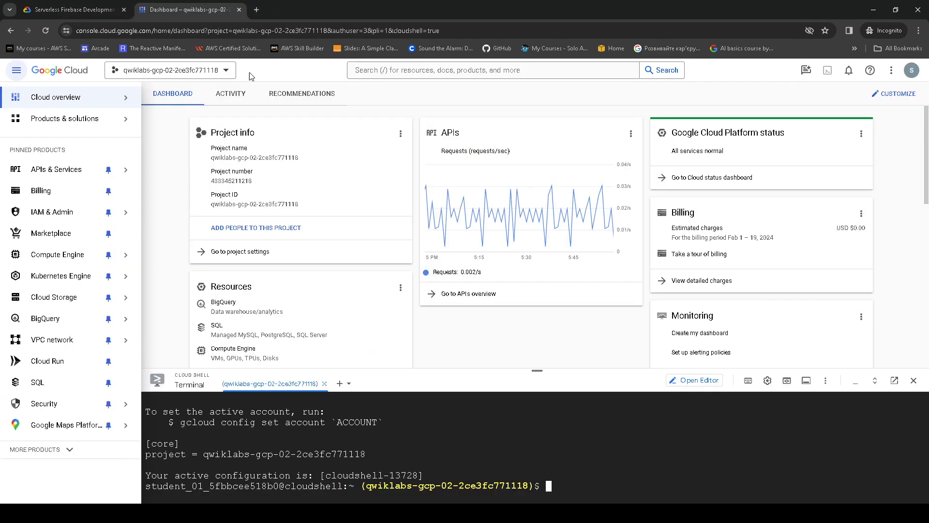
pyautogui.hotkey('ctrl', 'v')
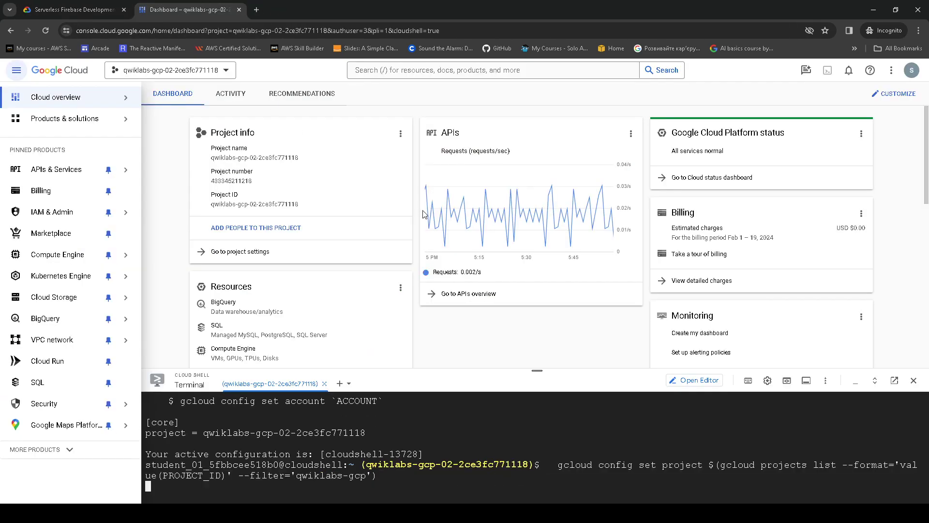
pyautogui.hotkey('ctrl', 'shift', 'Tab')
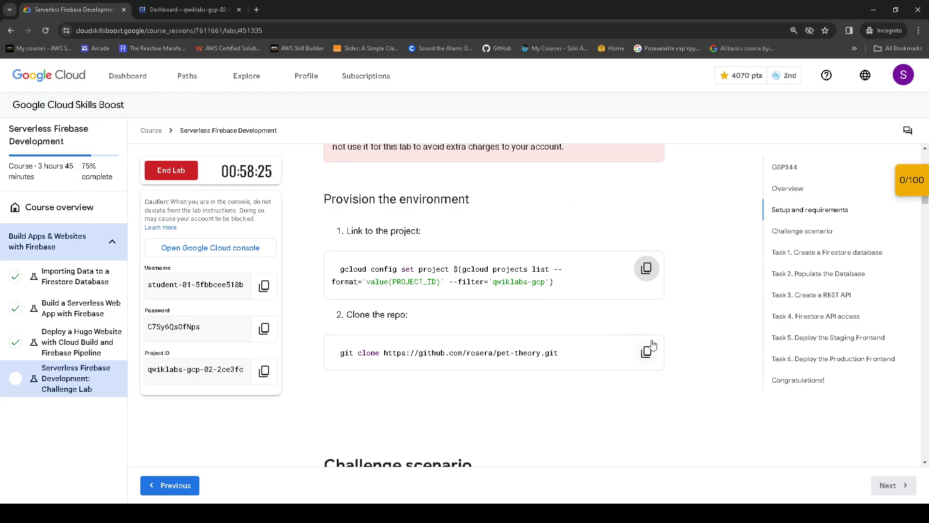
# - Clone the pet-theory repository in Cloud Shell with the lab's git clone command
pyautogui.click(647, 352)
pyautogui.hotkey('ctrl', 'Tab')
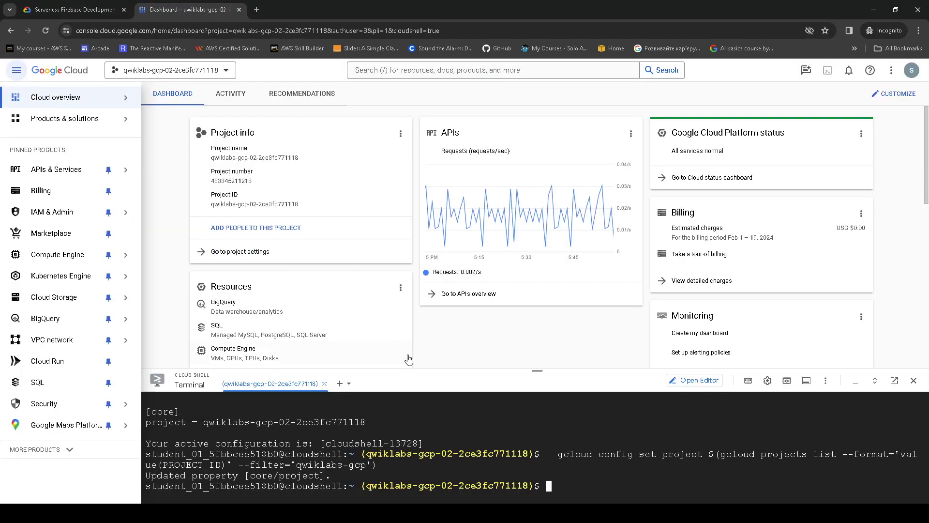
pyautogui.hotkey('ctrl', 'v')
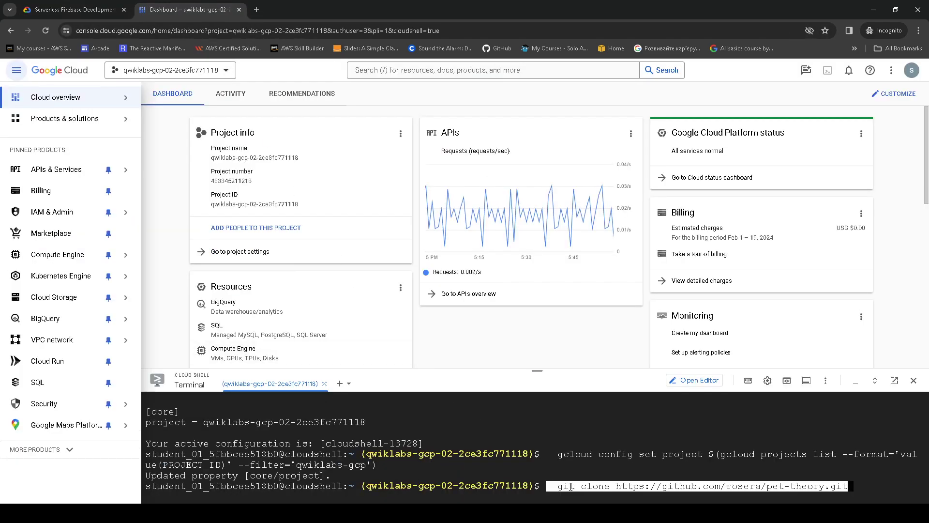
pyautogui.press('Return')
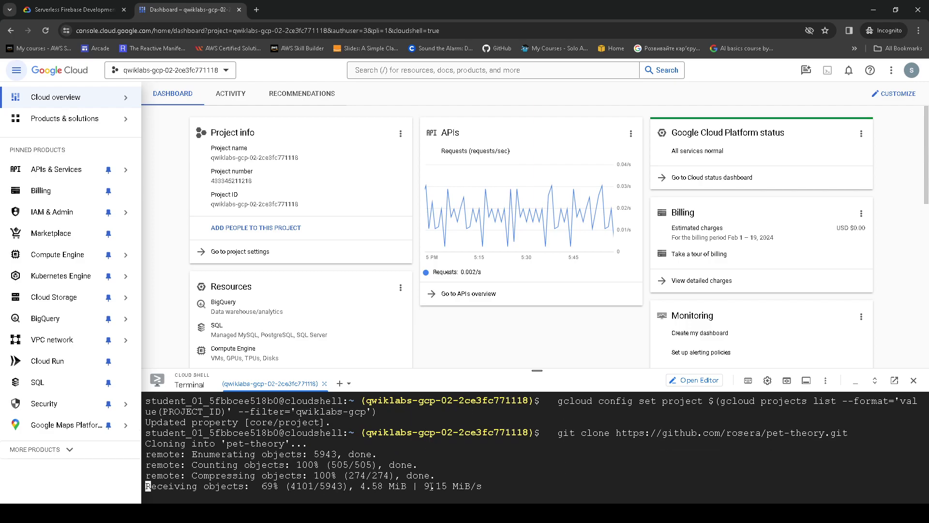
pyautogui.hotkey('ctrl', 'shift', 'Tab')
pyautogui.scroll(-6, 433, 255)
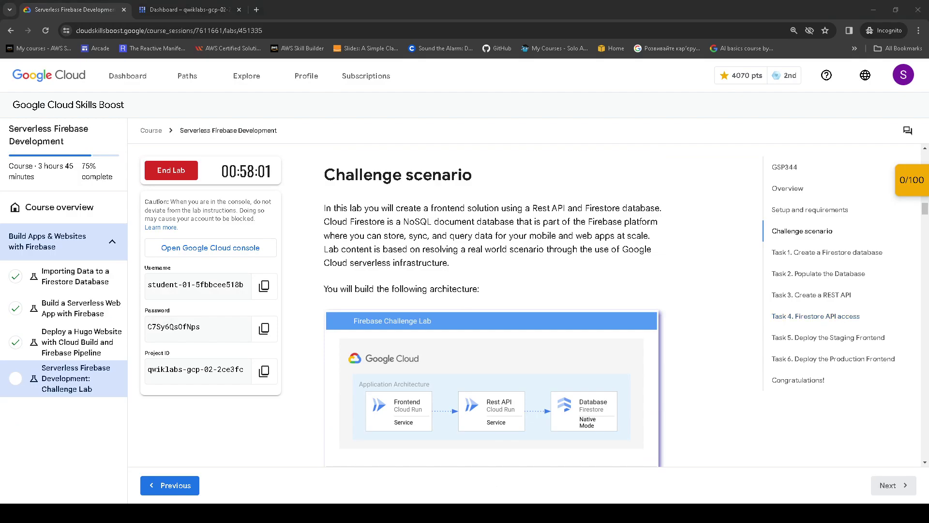
# - Read the challenge scenario and inspect the enlarged architecture diagram
pyautogui.click(626, 309)
pyautogui.moveTo(315, 164); pyautogui.dragTo(502, 180)
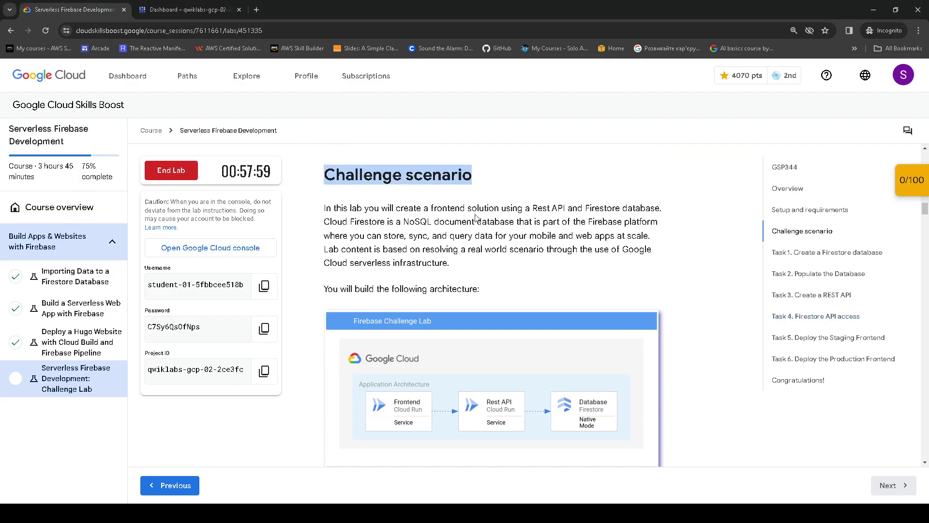
pyautogui.moveTo(323, 208); pyautogui.dragTo(514, 289)
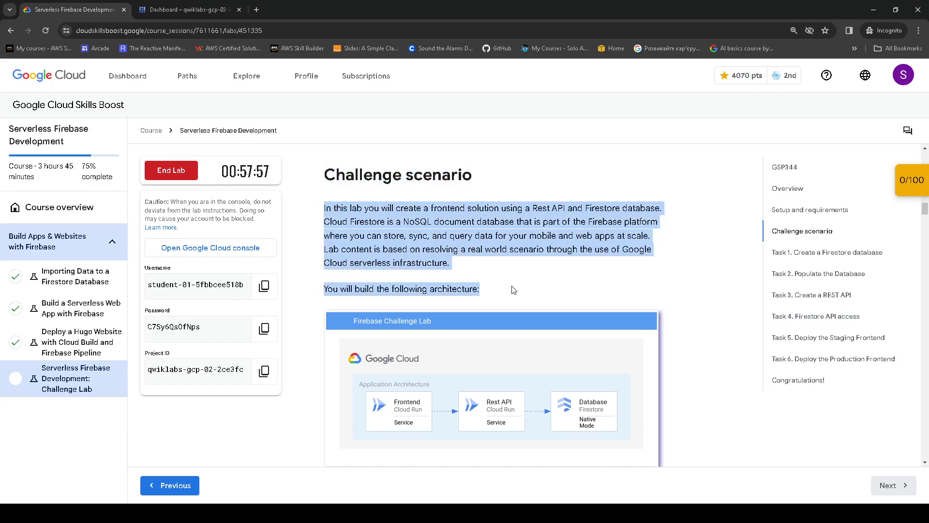
pyautogui.scroll(-2, 521, 237)
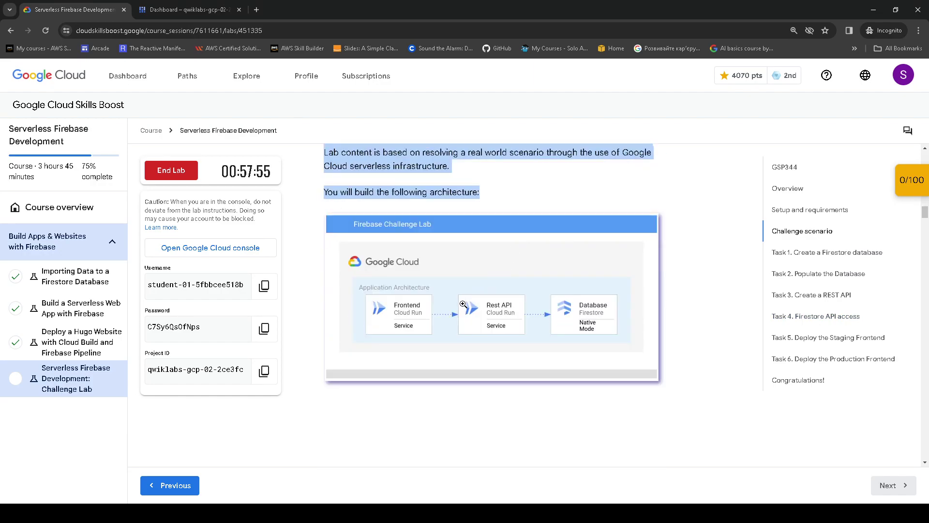
pyautogui.click(463, 304)
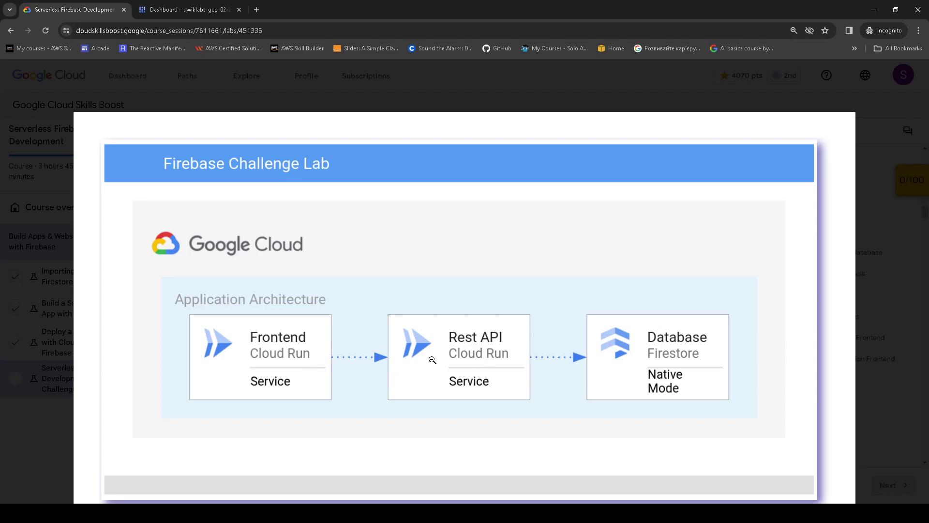
pyautogui.click(666, 359)
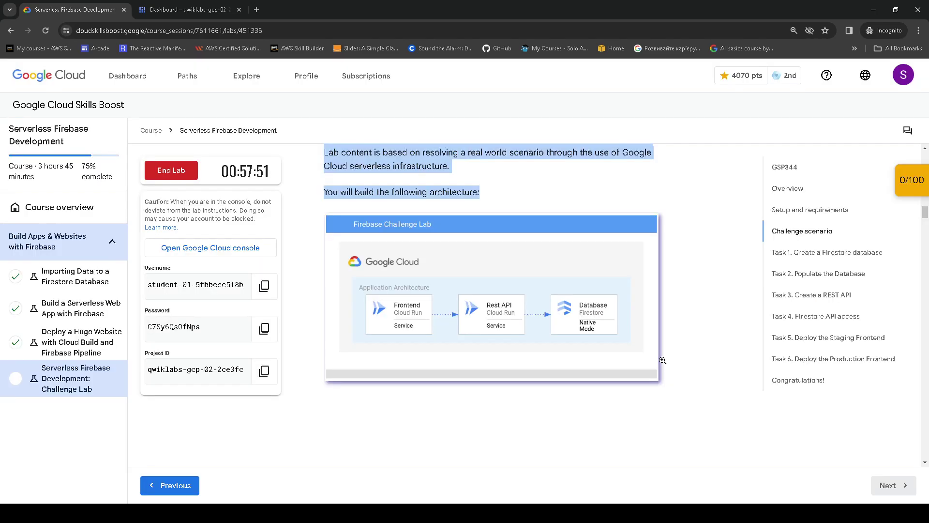
pyautogui.scroll(-4, 450, 405)
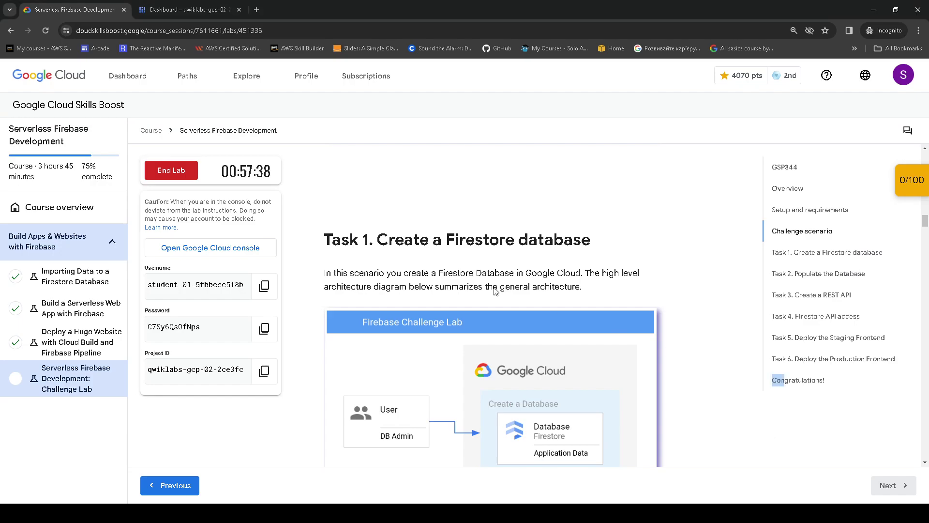
pyautogui.moveTo(327, 231); pyautogui.dragTo(597, 240)
pyautogui.scroll(-2, 435, 223)
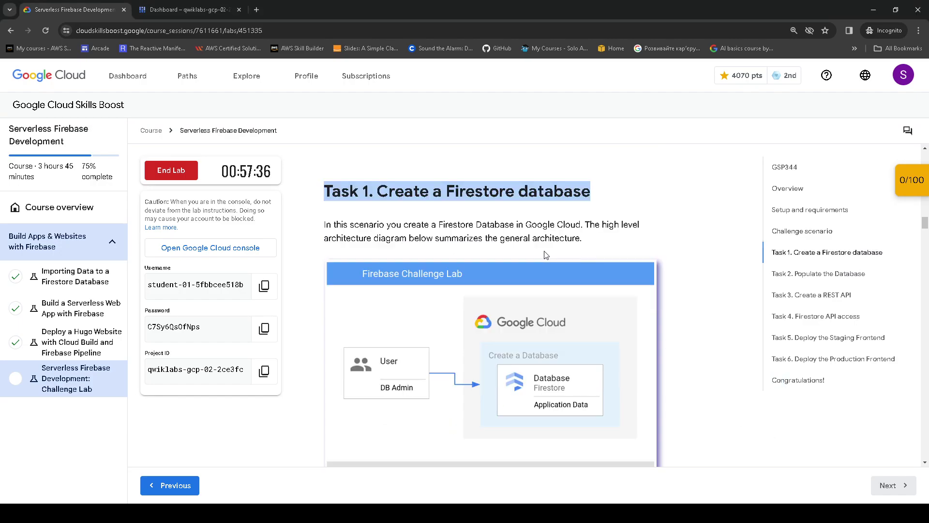
# - Review Task 1's diagram and its Firestore Native Mode and europe-west4 location requirements
pyautogui.moveTo(313, 177); pyautogui.dragTo(603, 204)
pyautogui.click(487, 323)
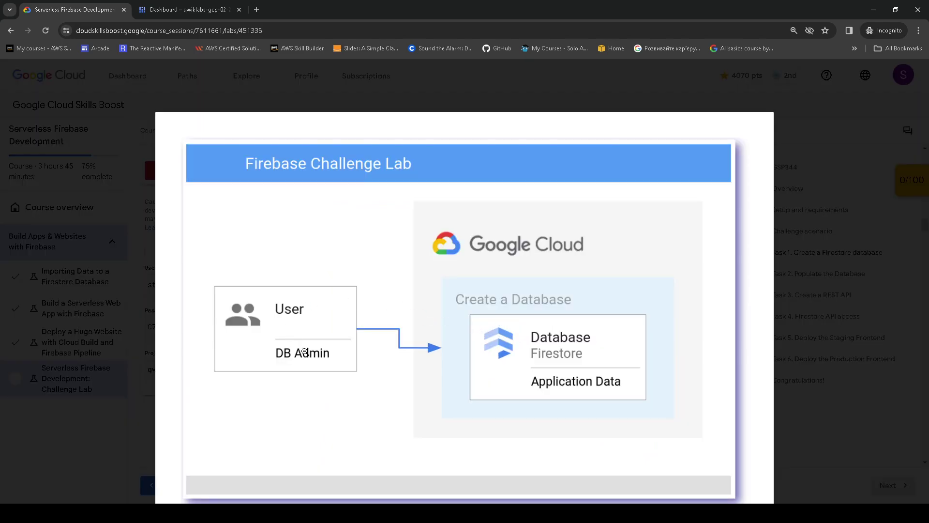
pyautogui.click(447, 362)
pyautogui.scroll(-4, 438, 347)
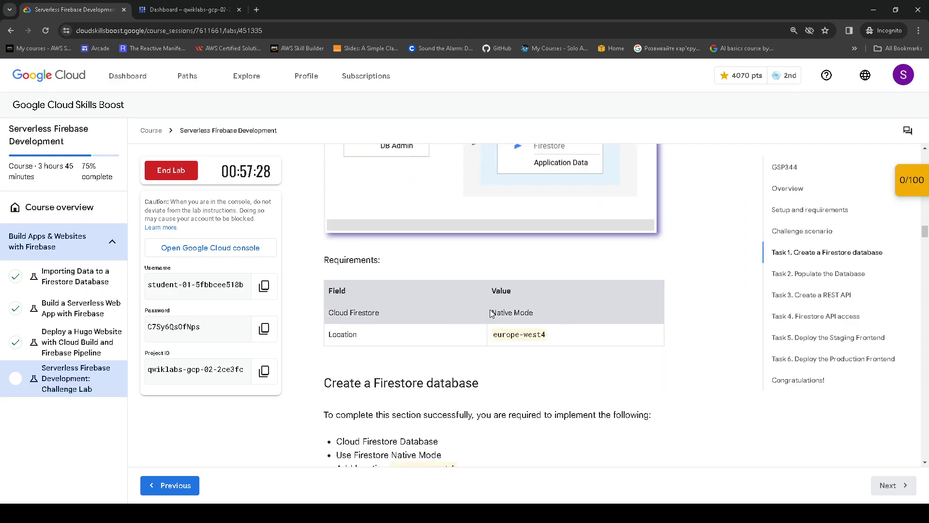
pyautogui.moveTo(491, 313); pyautogui.dragTo(551, 314)
pyautogui.moveTo(491, 338); pyautogui.dragTo(563, 343)
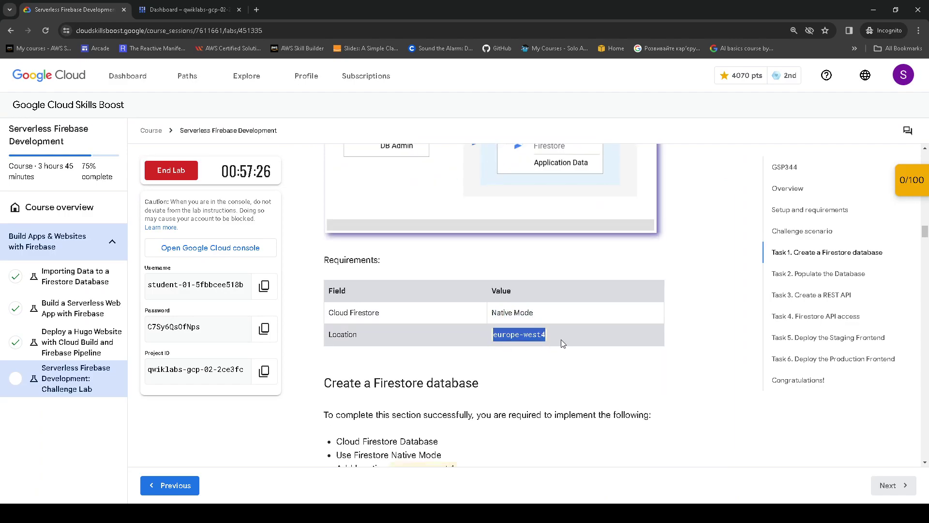
pyautogui.moveTo(374, 380); pyautogui.dragTo(421, 382)
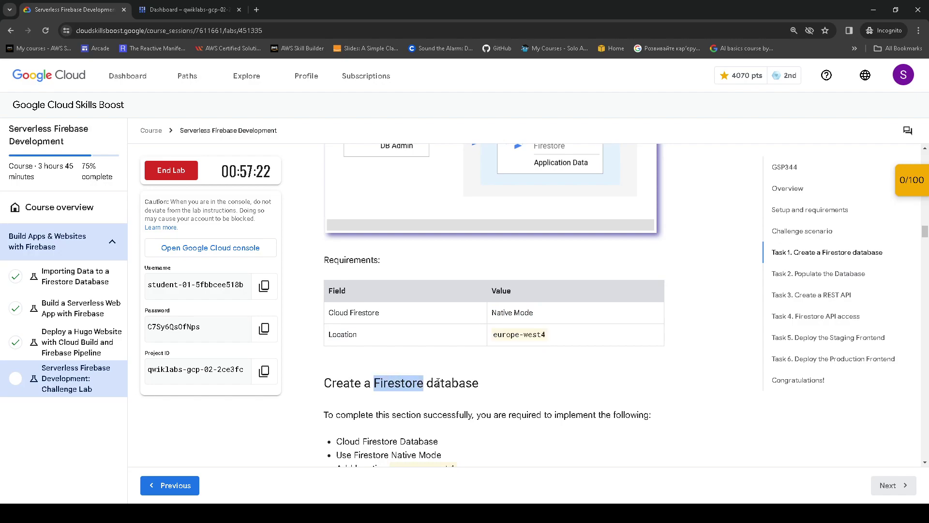
pyautogui.scroll(4, 457, 339)
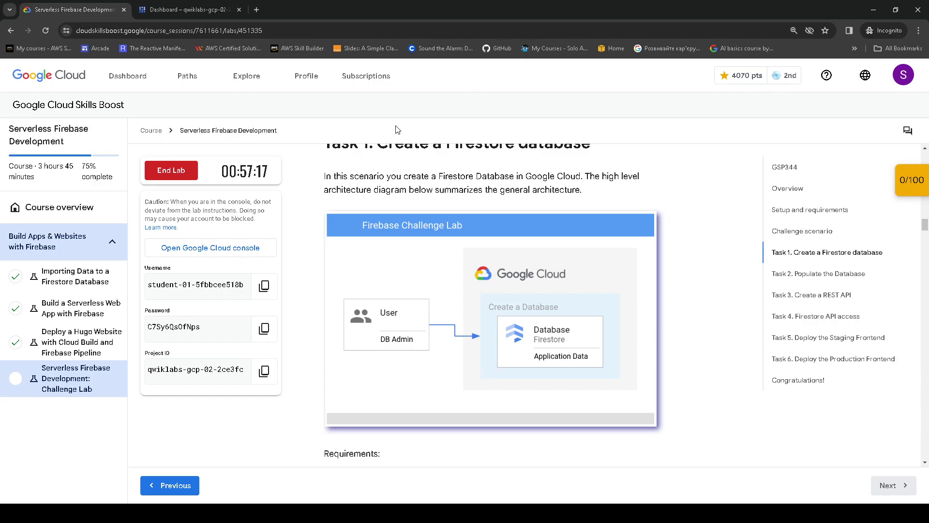
pyautogui.click(178, 8)
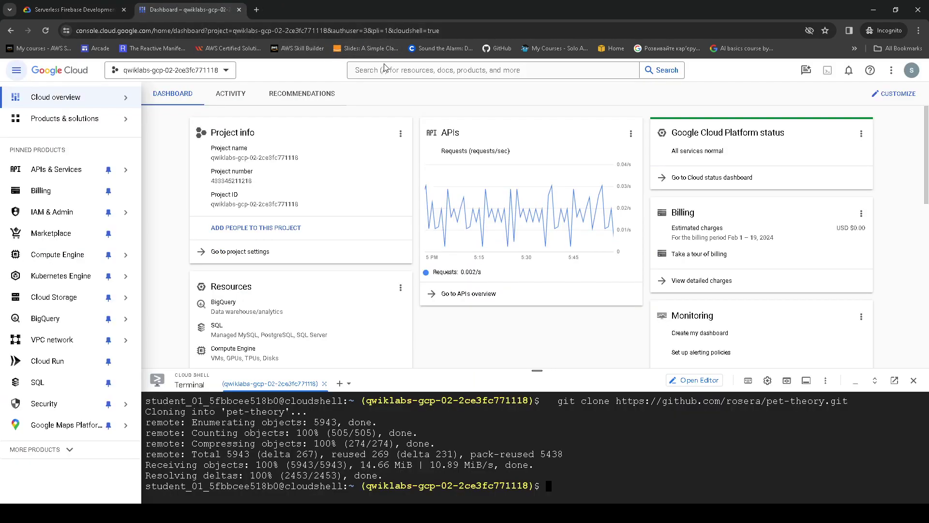
# - Search for and open Firestore, rechecking the required europe-west4 location
pyautogui.click(388, 69)
pyautogui.write('Firestore')
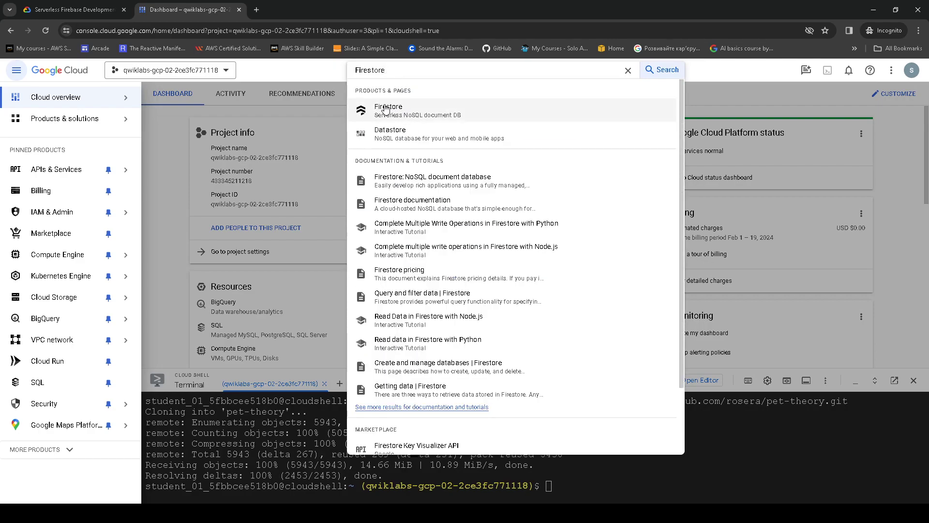
pyautogui.click(390, 109)
pyautogui.click(75, 7)
pyautogui.scroll(-5, 534, 333)
pyautogui.moveTo(547, 335); pyautogui.dragTo(492, 337)
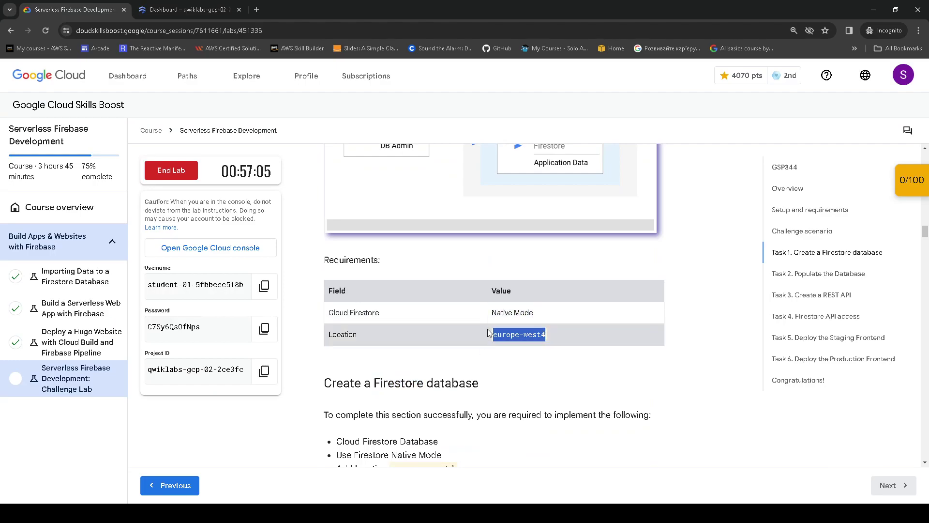
pyautogui.click(196, 8)
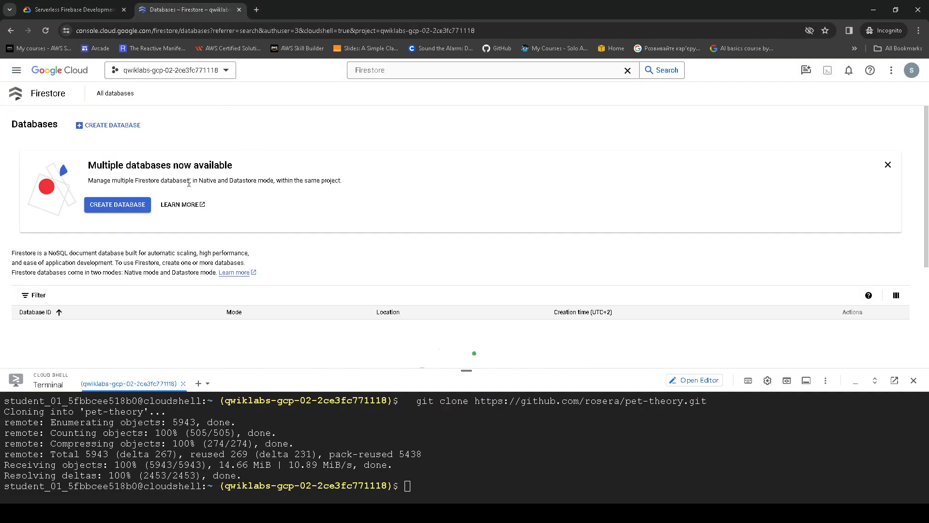
# - Start a Native-mode (default) database and try the multi-region and region lists, both empty
pyautogui.click(117, 204)
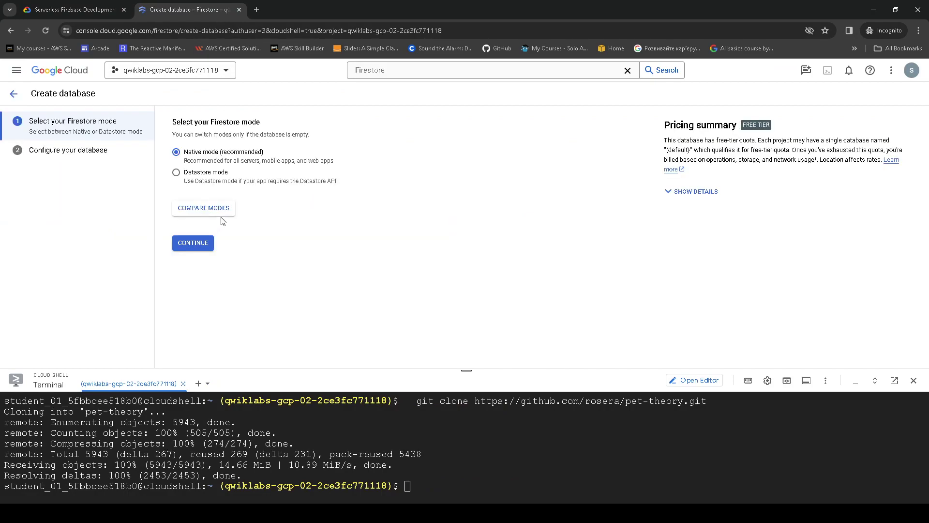
pyautogui.click(196, 243)
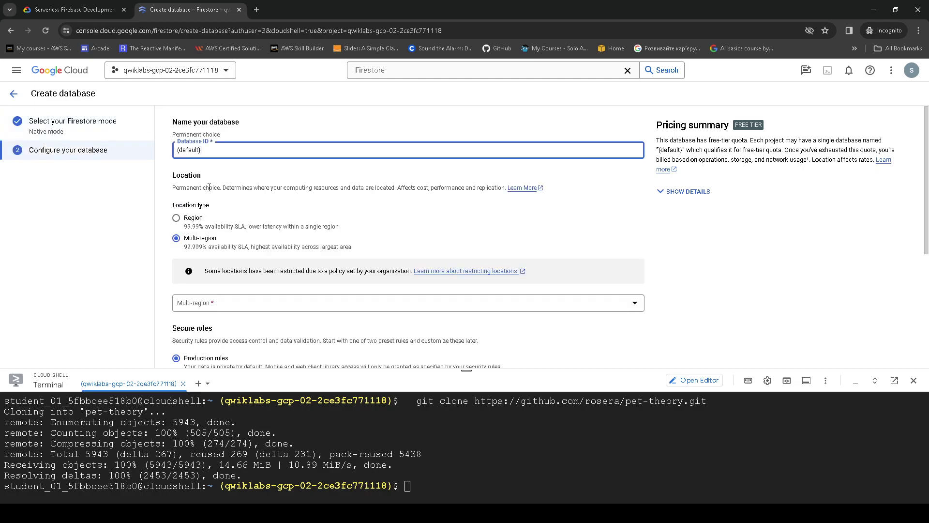
pyautogui.click(242, 297)
pyautogui.click(244, 292)
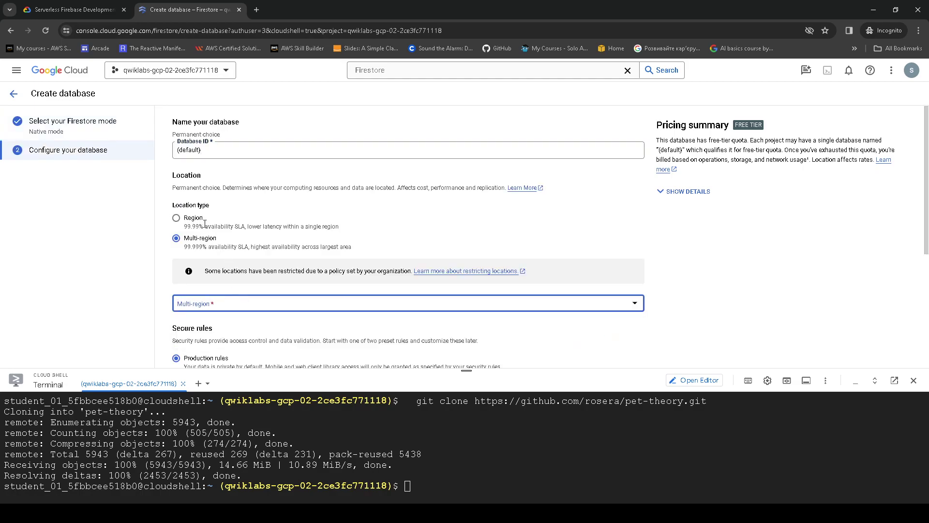
pyautogui.click(176, 218)
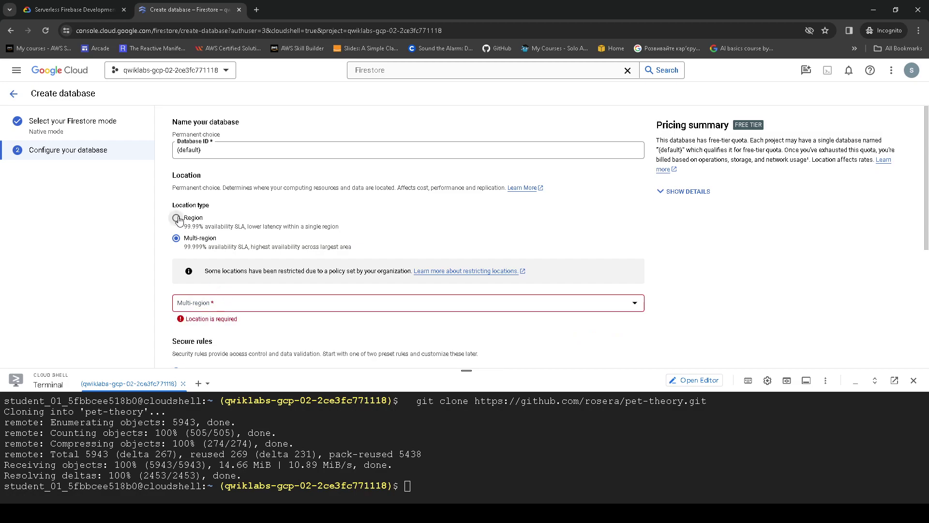
pyautogui.click(230, 308)
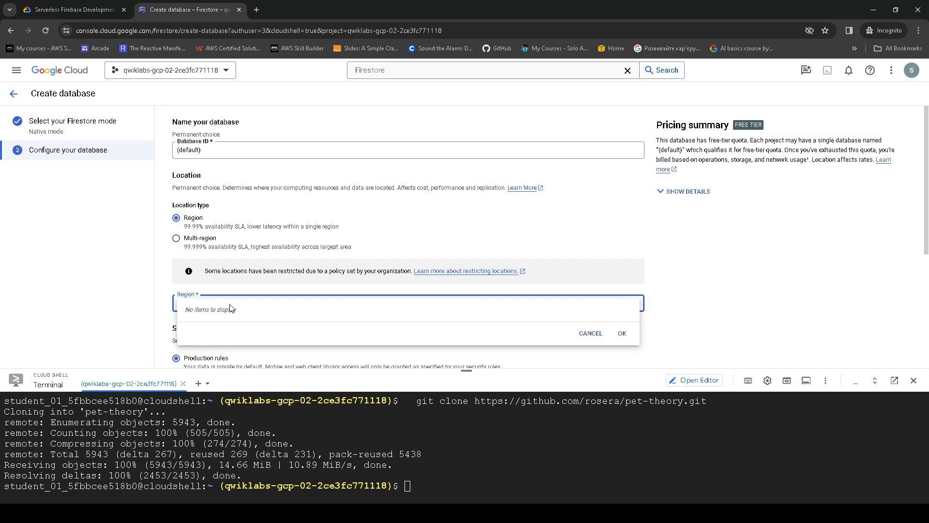
pyautogui.click(666, 257)
pyautogui.scroll(-3, 602, 265)
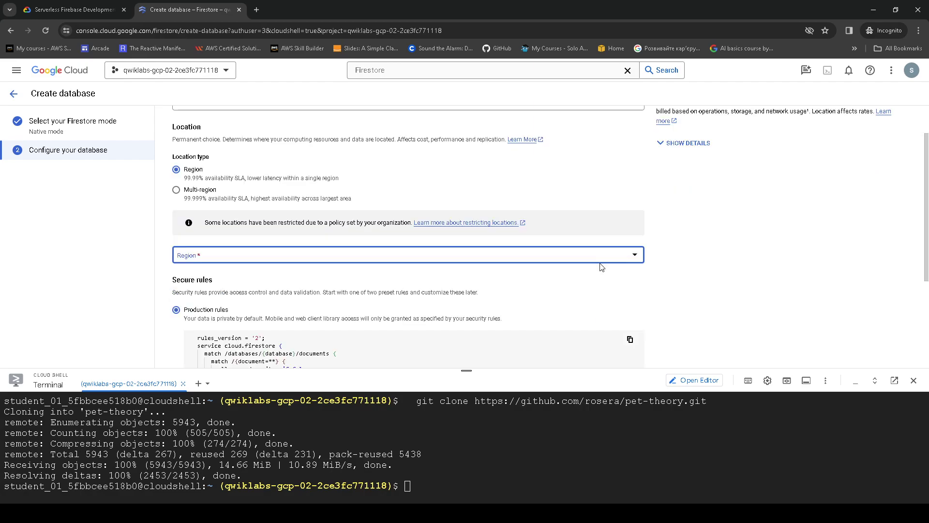
pyautogui.scroll(3, 325, 268)
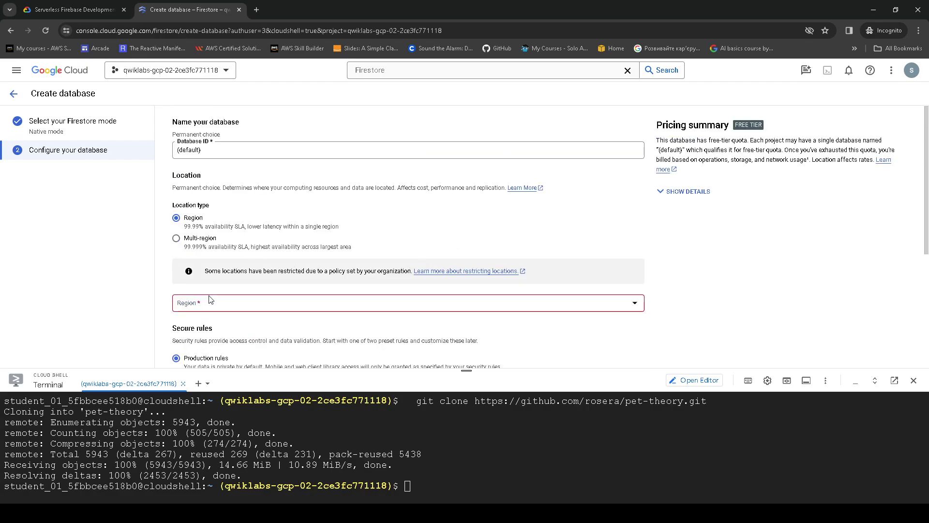
# - Toggle again between multi-region and region location types, which still offer no locations
pyautogui.click(179, 240)
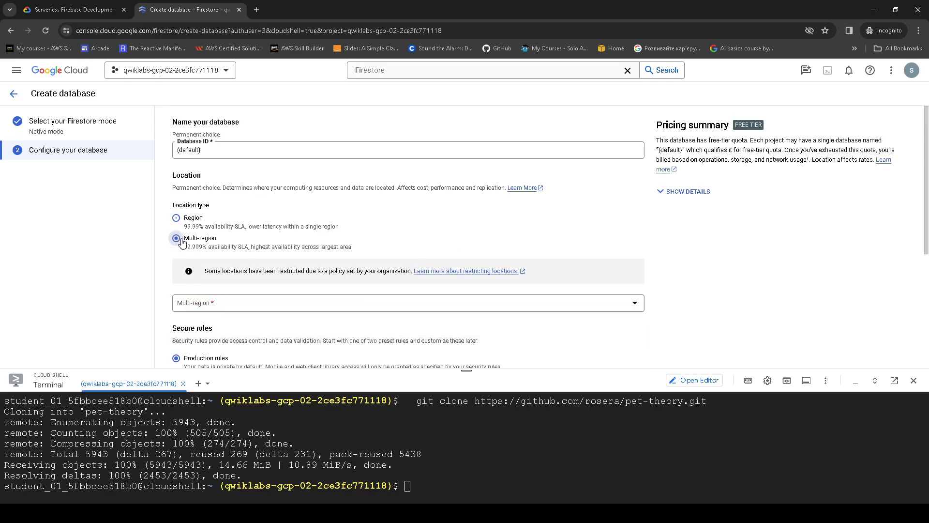
pyautogui.click(220, 304)
pyautogui.click(175, 217)
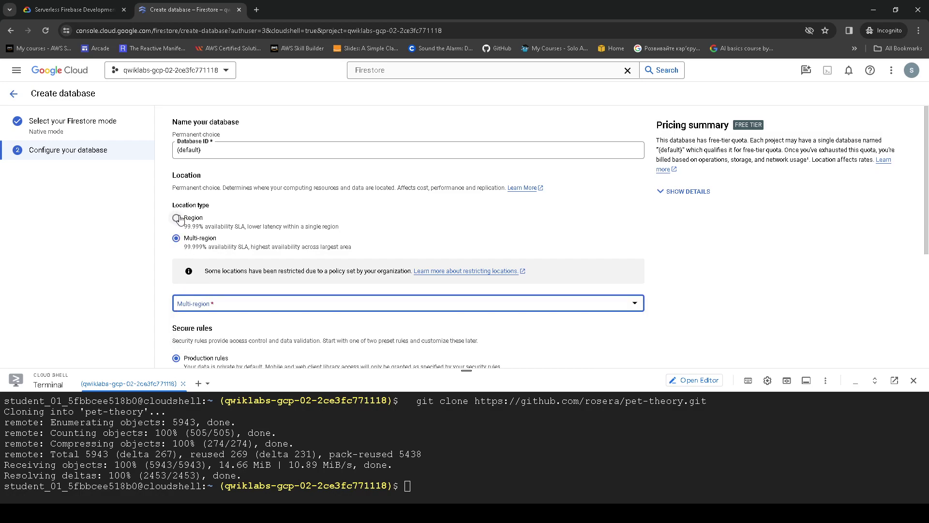
pyautogui.click(254, 310)
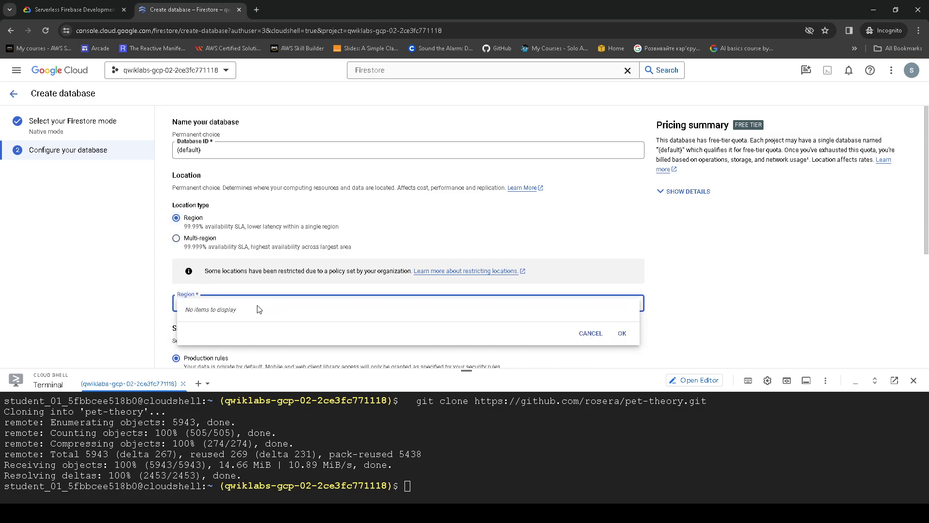
pyautogui.click(590, 333)
pyautogui.click(192, 242)
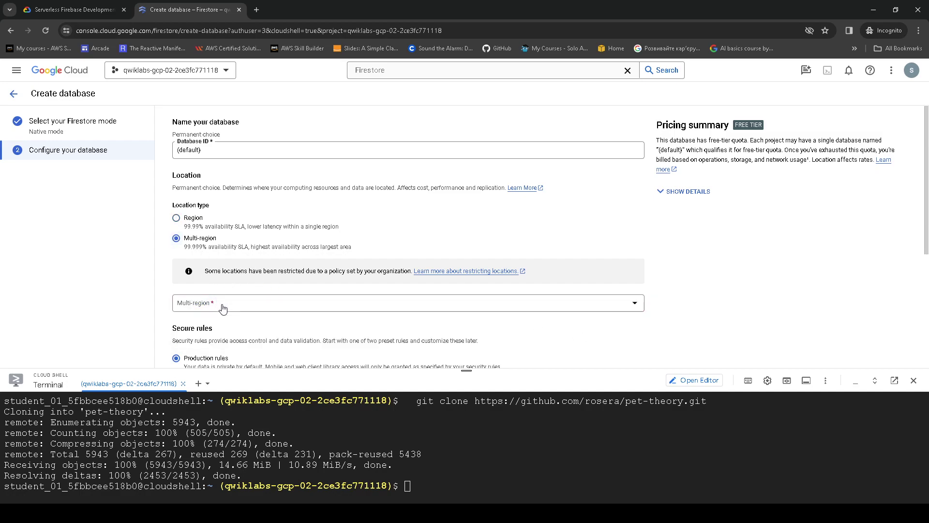
pyautogui.click(223, 305)
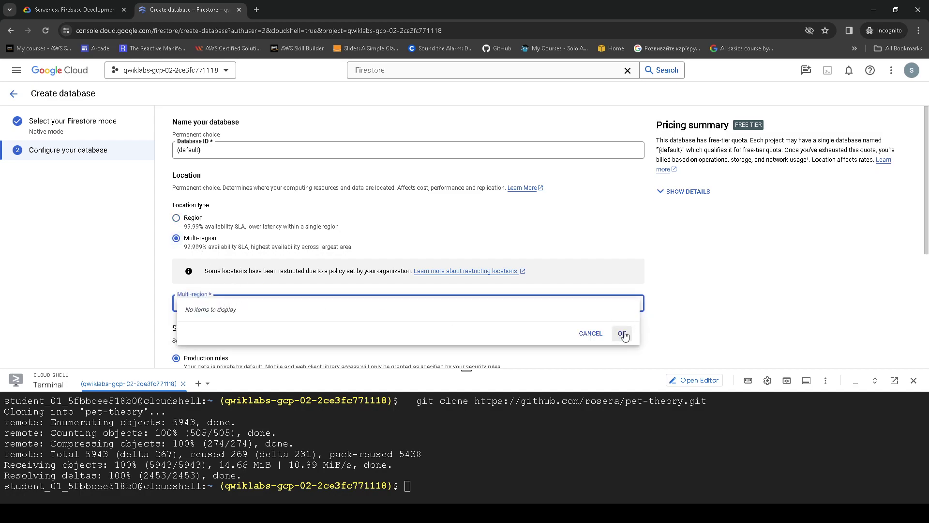
pyautogui.click(590, 333)
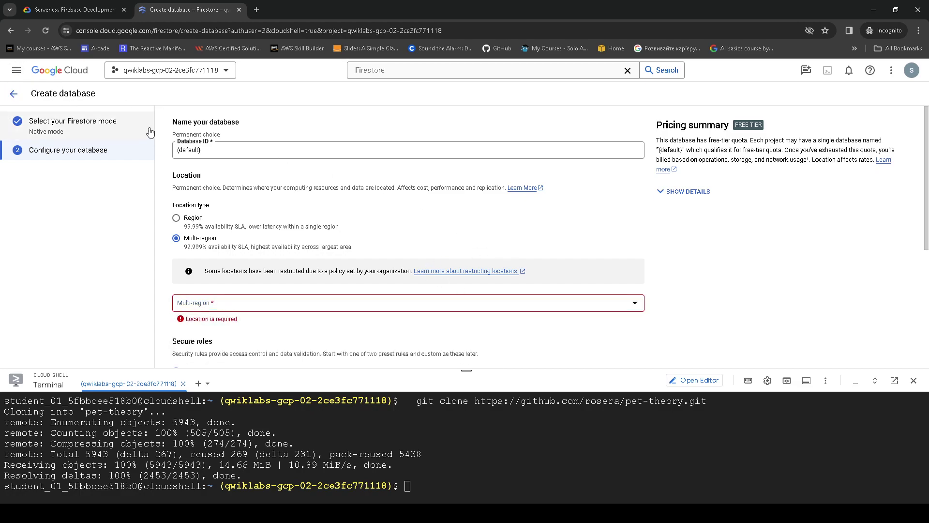
# - Restart Firestore database creation in Native mode and check the required location
pyautogui.click(14, 94)
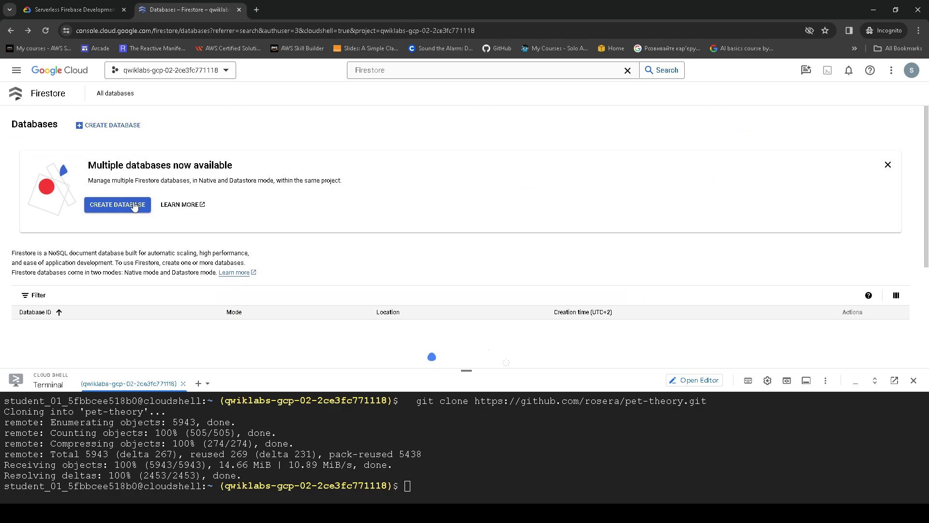
pyautogui.click(133, 207)
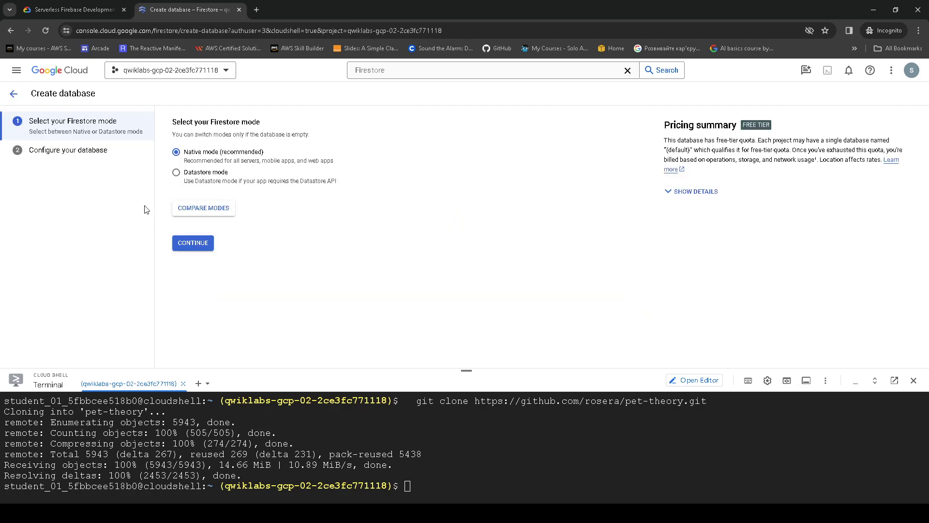
pyautogui.click(200, 242)
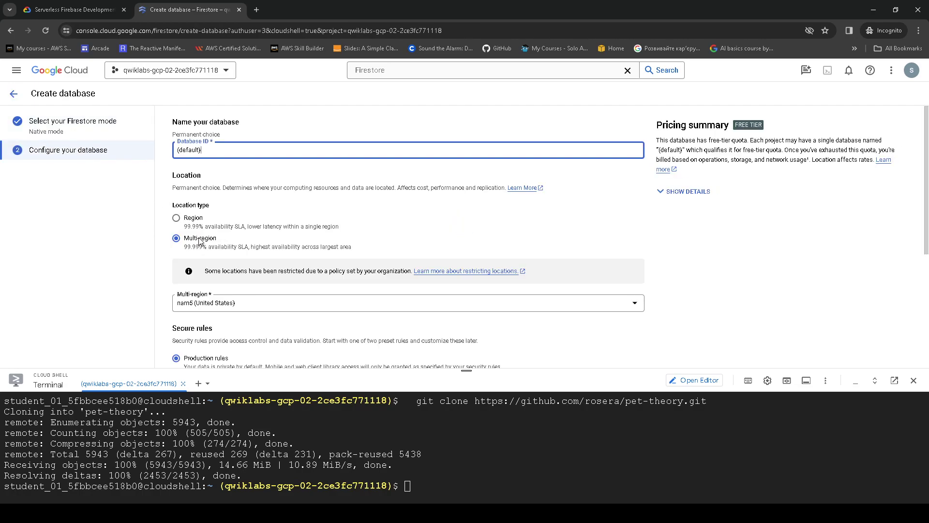
pyautogui.click(225, 309)
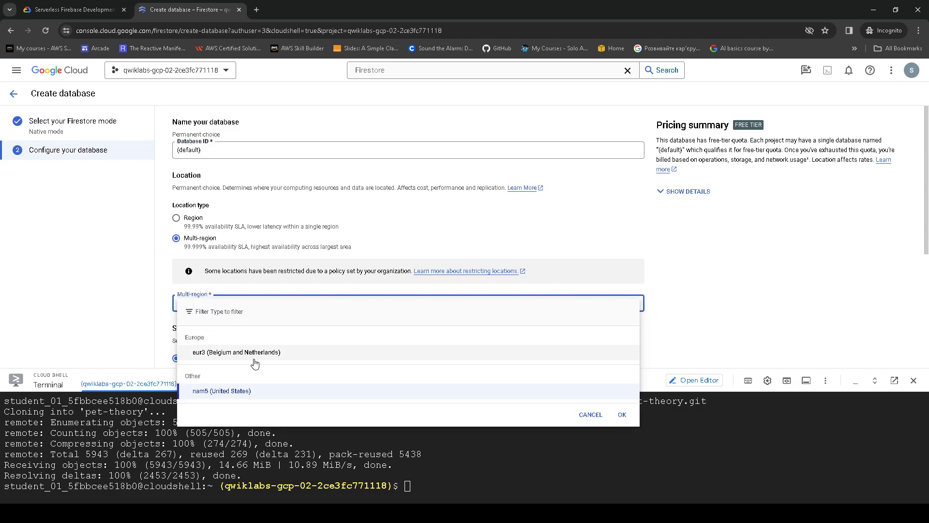
pyautogui.click(73, 12)
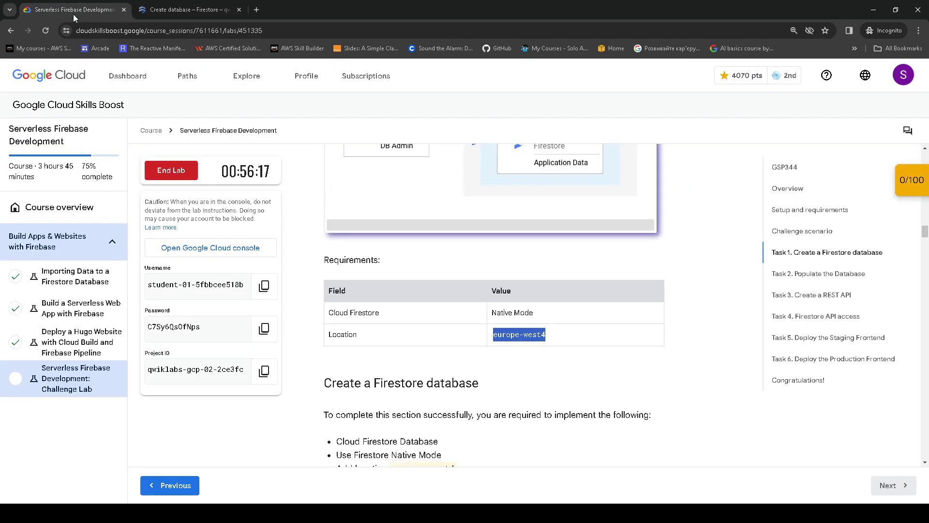
pyautogui.click(178, 5)
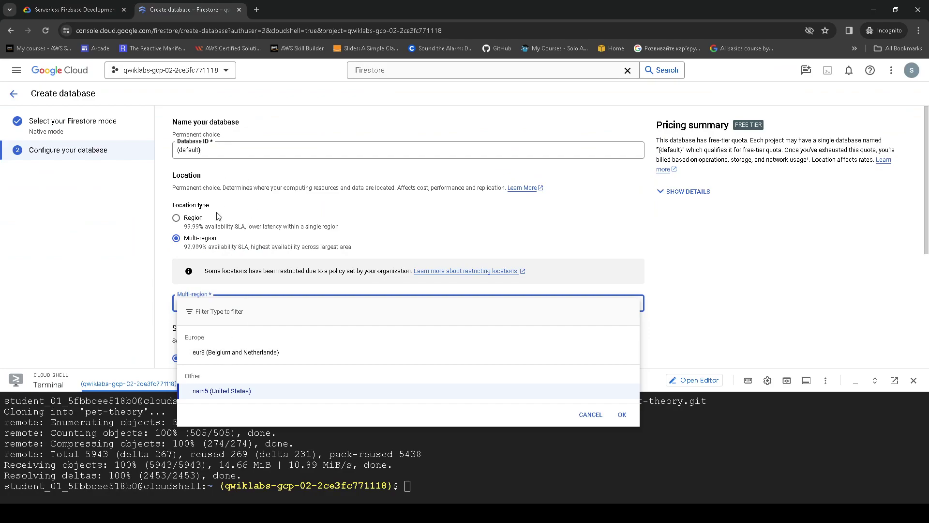
pyautogui.click(186, 224)
# - Pick Region europe-west4 (Netherlands), create the database, and view All databases
pyautogui.click(189, 217)
pyautogui.click(220, 309)
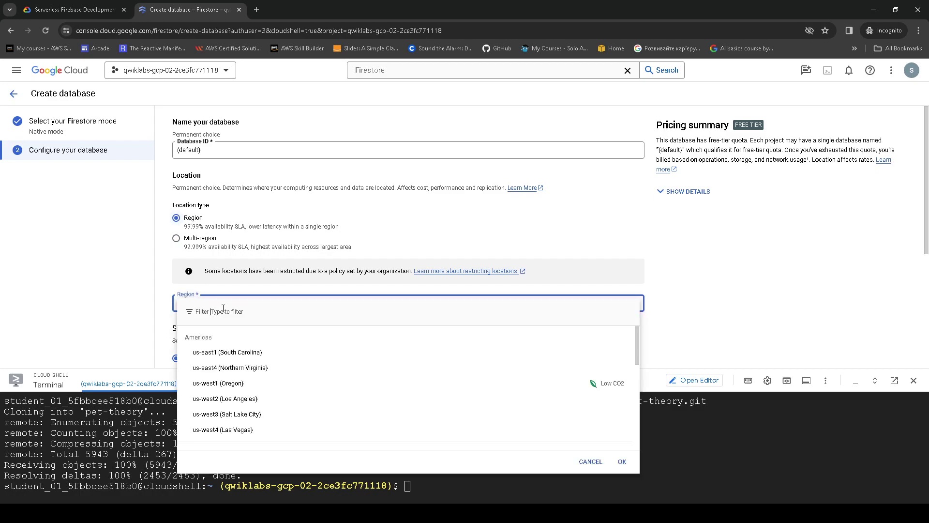
pyautogui.scroll(-5, 237, 353)
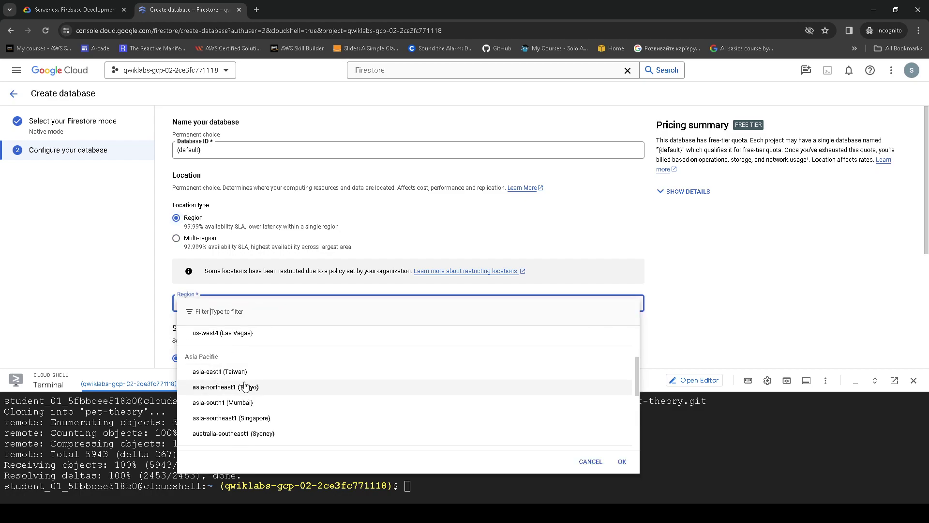
pyautogui.scroll(-1, 252, 431)
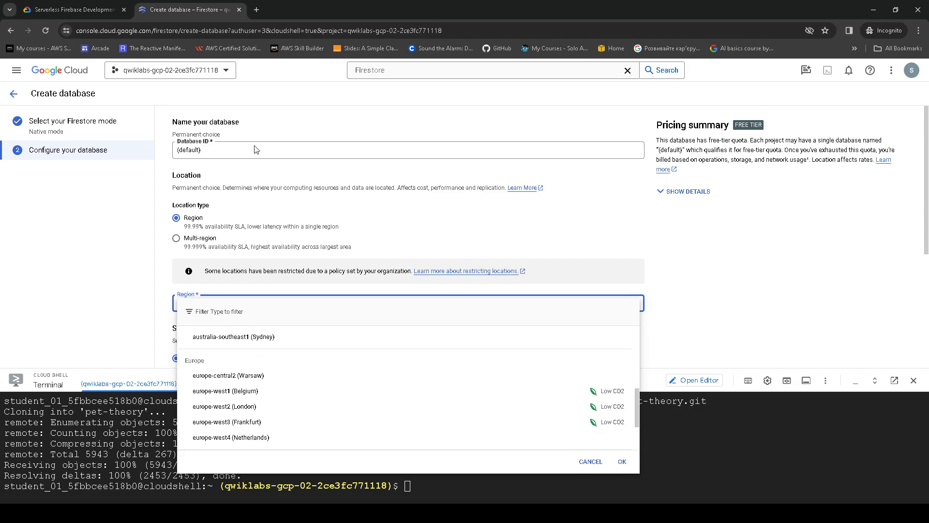
pyautogui.click(77, 9)
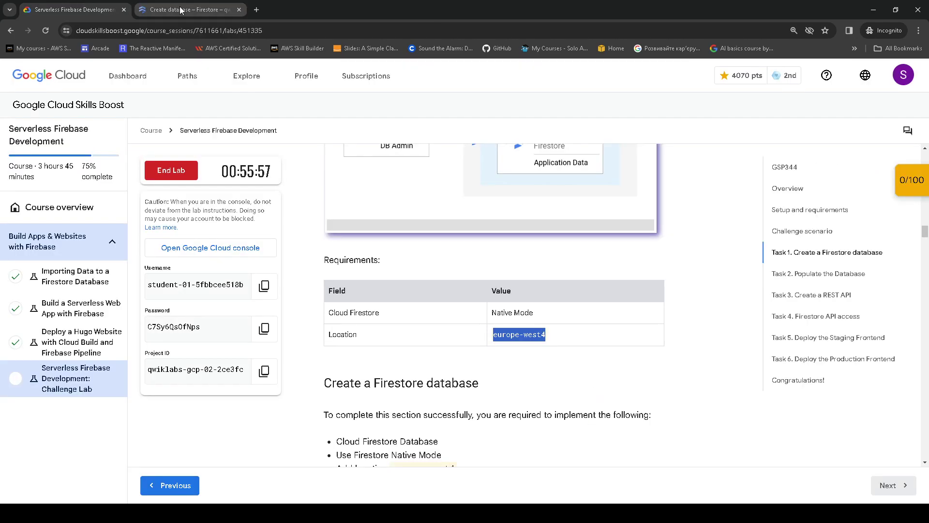
pyautogui.click(180, 10)
pyautogui.click(235, 438)
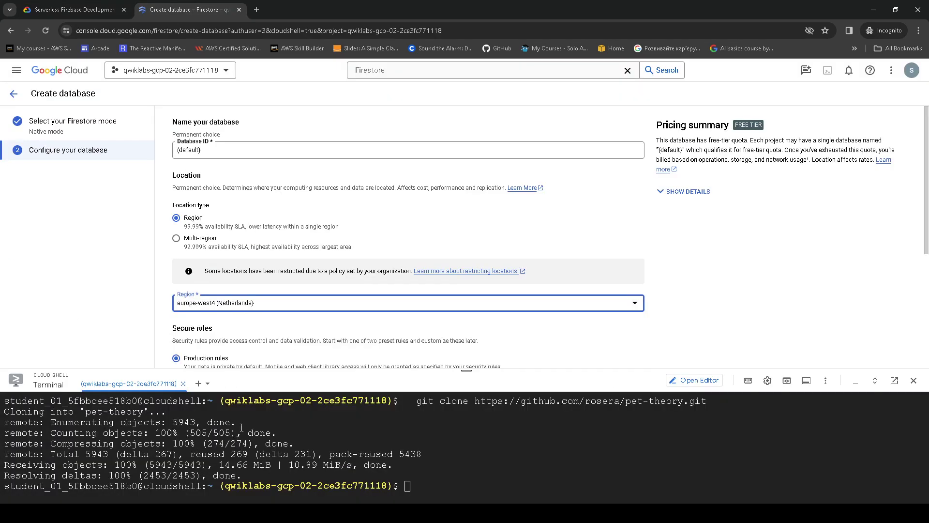
pyautogui.scroll(-4, 323, 309)
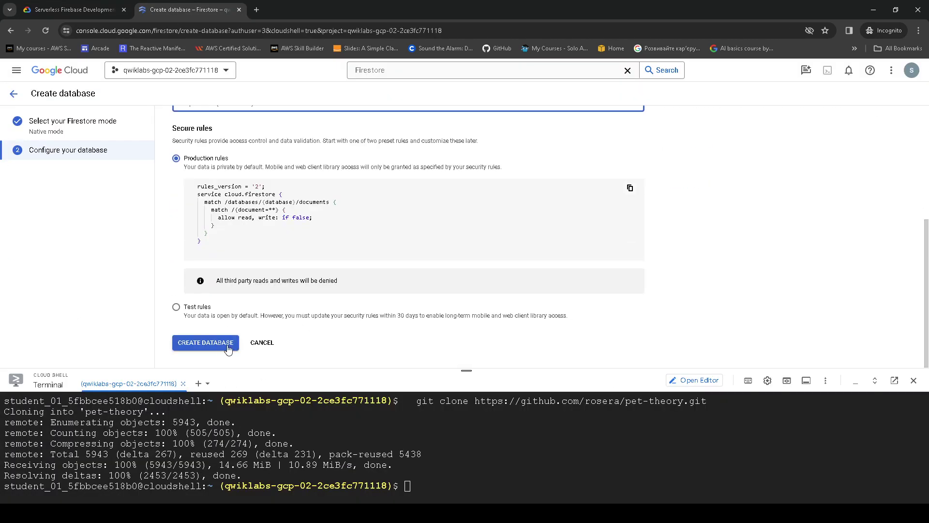
pyautogui.click(238, 349)
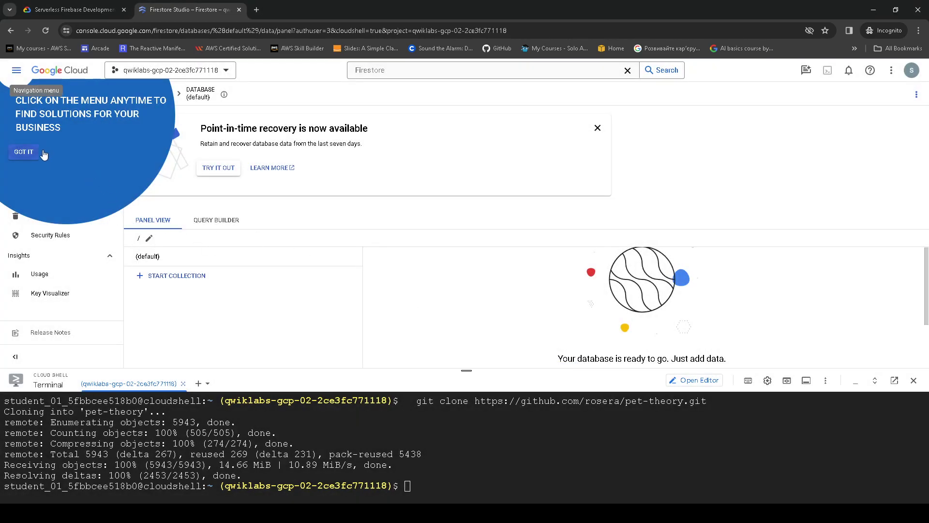
pyautogui.click(24, 152)
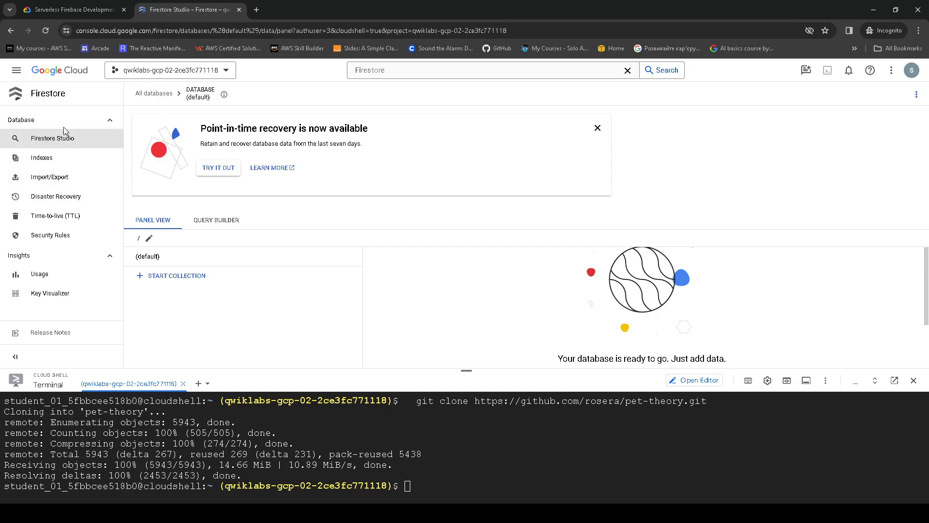
pyautogui.click(154, 95)
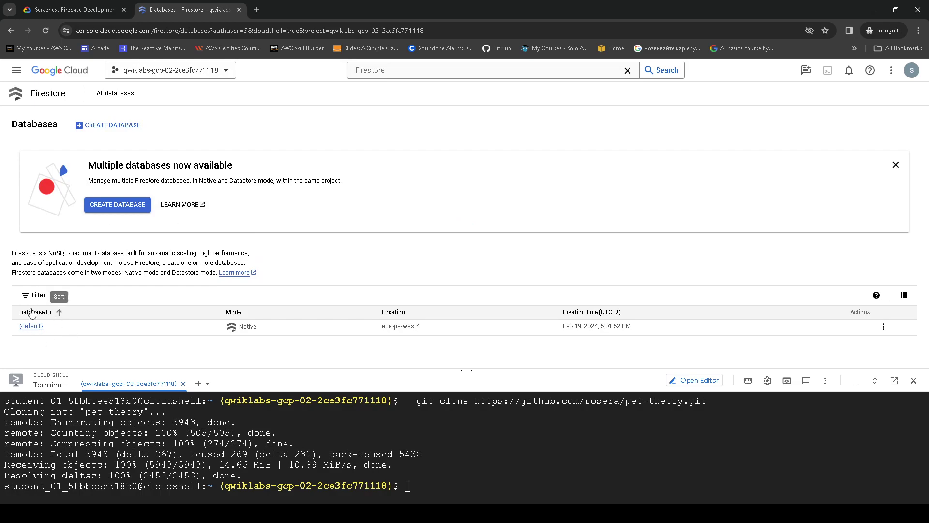
# - Have the lab verify Task 1 as complete for 10 points
pyautogui.click(78, 10)
pyautogui.scroll(-3, 463, 258)
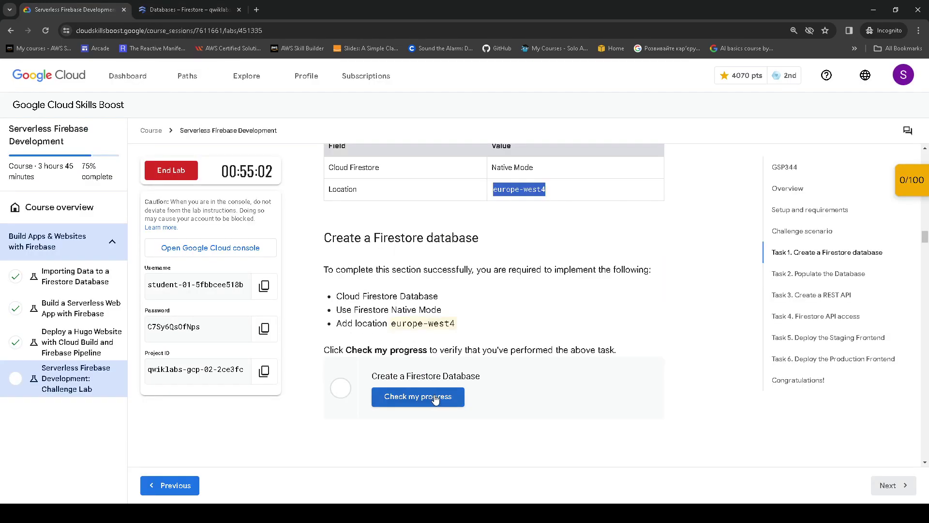
pyautogui.click(438, 397)
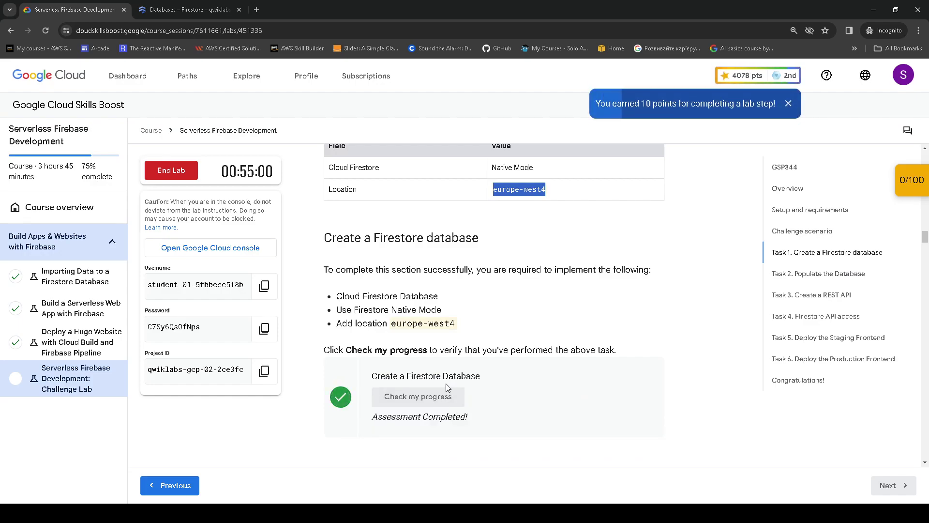
pyautogui.scroll(-4, 484, 262)
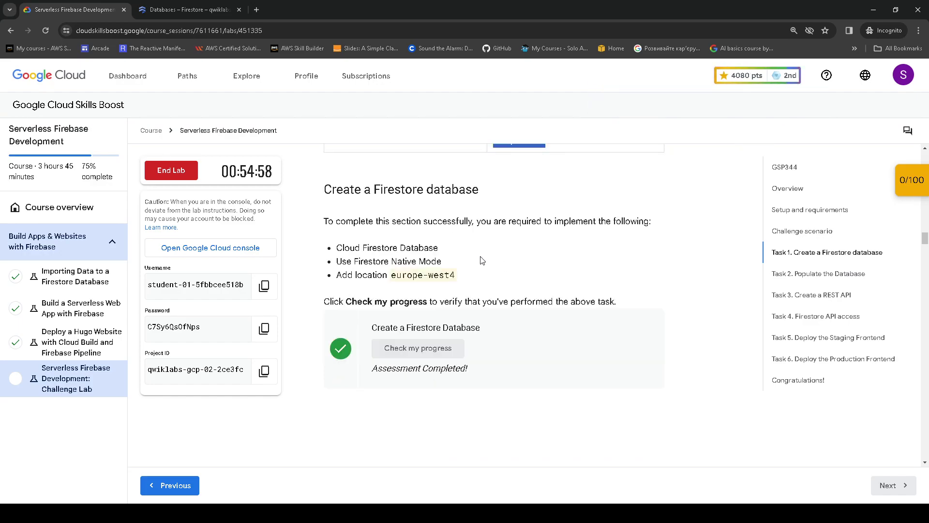
pyautogui.scroll(-2, 470, 262)
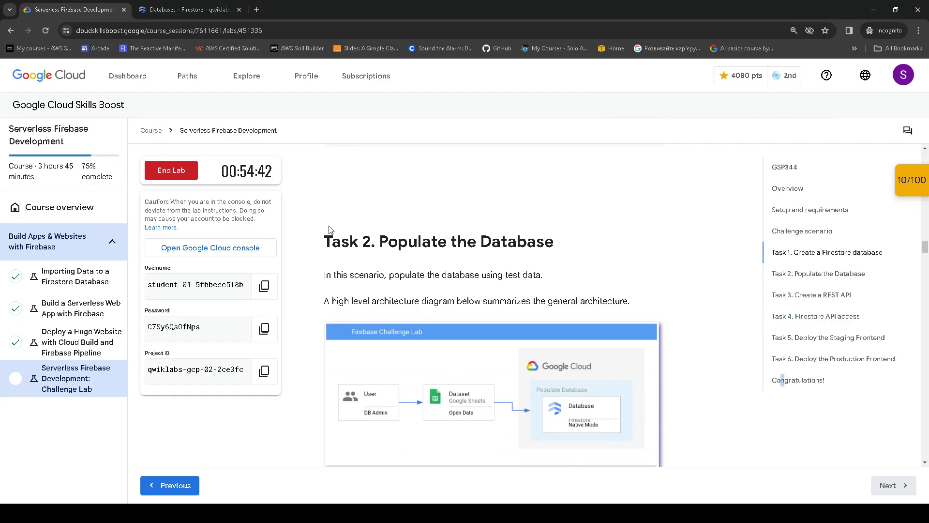
# - Review Task 2's CSV import steps and copy the sample code folder path
pyautogui.moveTo(312, 236); pyautogui.dragTo(581, 261)
pyautogui.scroll(-3, 581, 261)
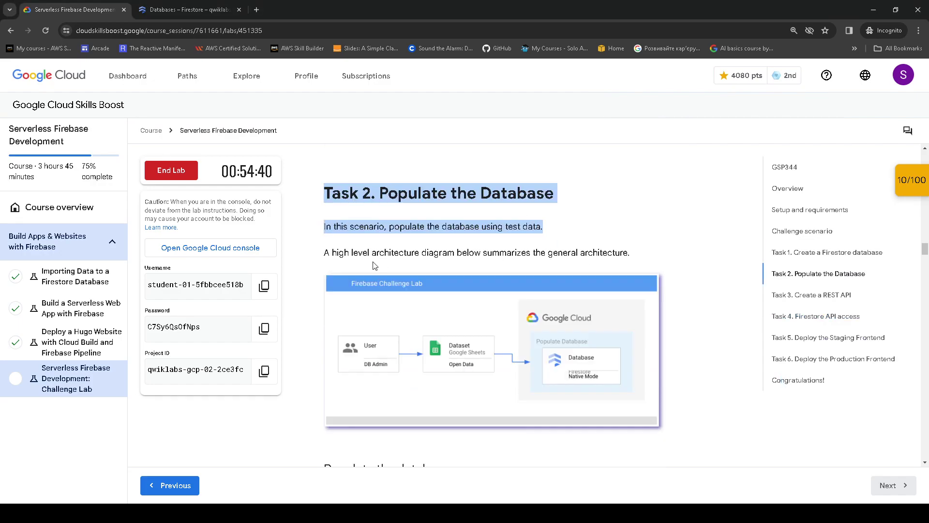
pyautogui.click(403, 270)
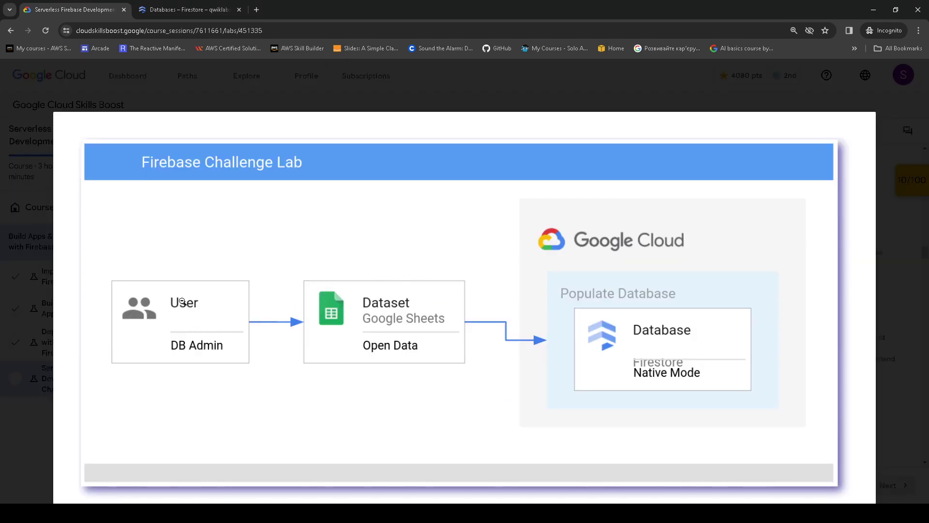
pyautogui.click(656, 344)
pyautogui.scroll(-3, 479, 332)
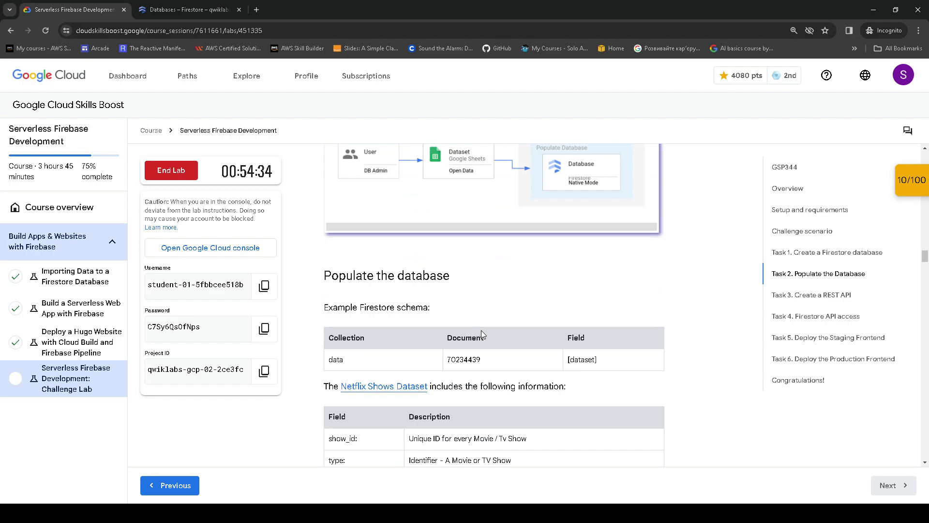
pyautogui.scroll(-2, 482, 325)
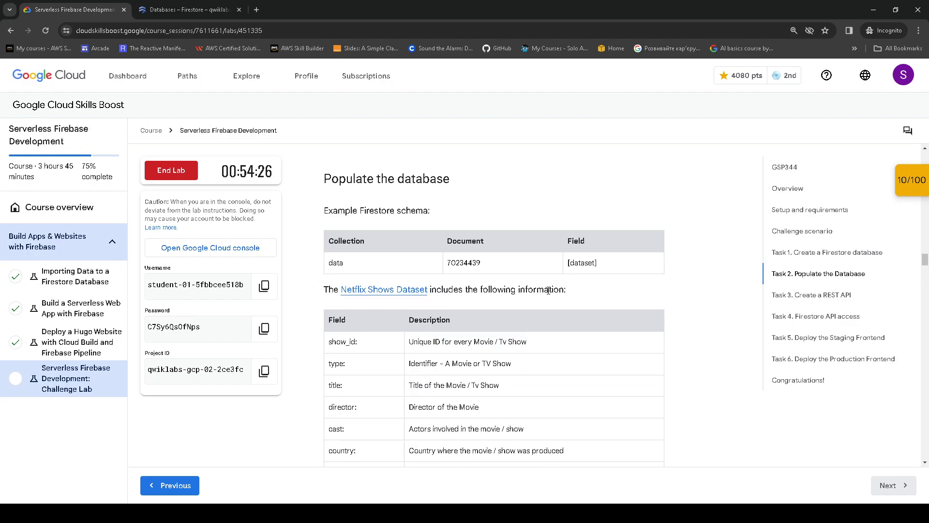
pyautogui.scroll(-1, 427, 301)
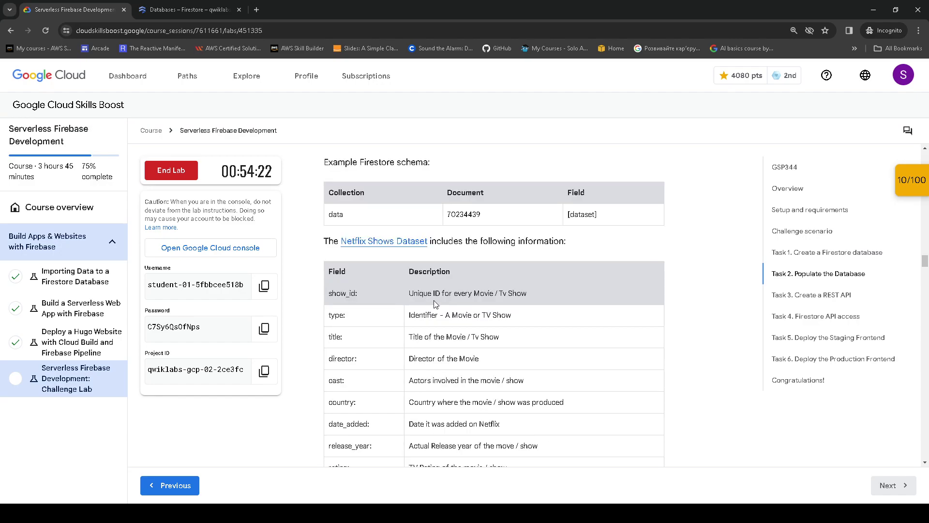
pyautogui.scroll(-3, 467, 310)
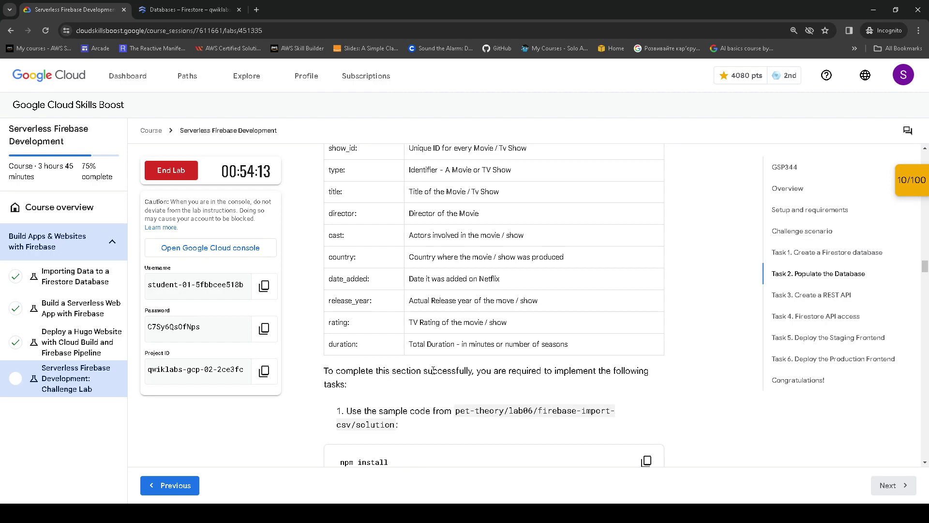
pyautogui.moveTo(496, 372); pyautogui.dragTo(619, 390)
pyautogui.scroll(-2, 598, 390)
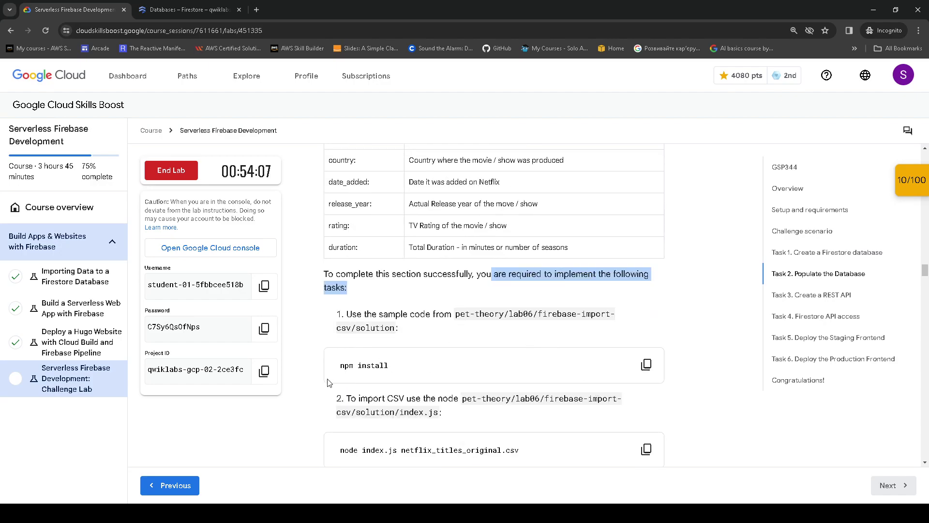
pyautogui.moveTo(500, 312); pyautogui.dragTo(625, 322)
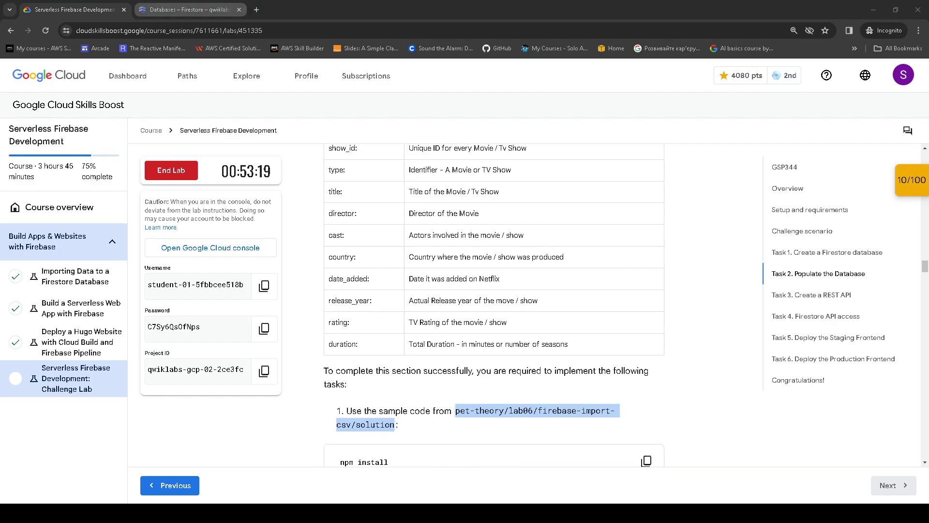
pyautogui.click(184, 9)
pyautogui.moveTo(469, 374); pyautogui.dragTo(467, 230)
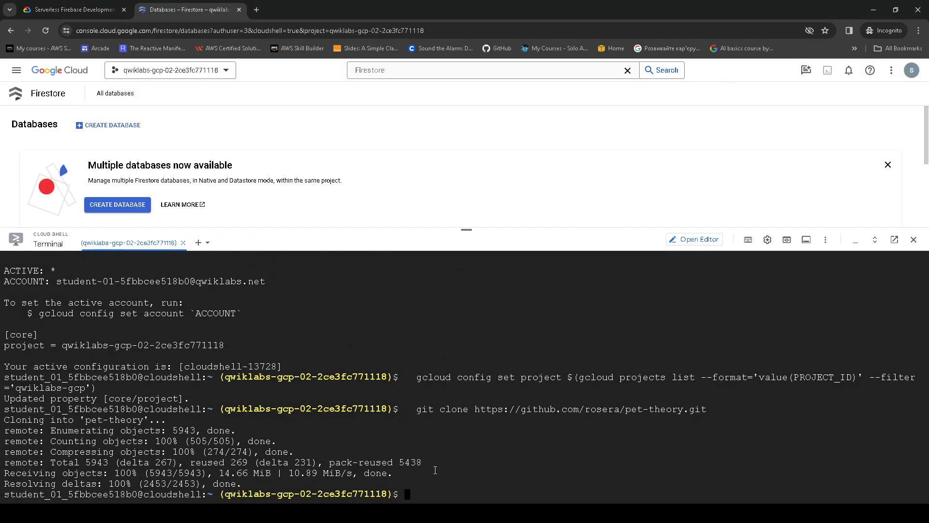
# - Change into the firebase-import-csv solution folder and list its files
pyautogui.write('cd')
pyautogui.write('pet-theory/lab06/firebase-import-csv/solution')
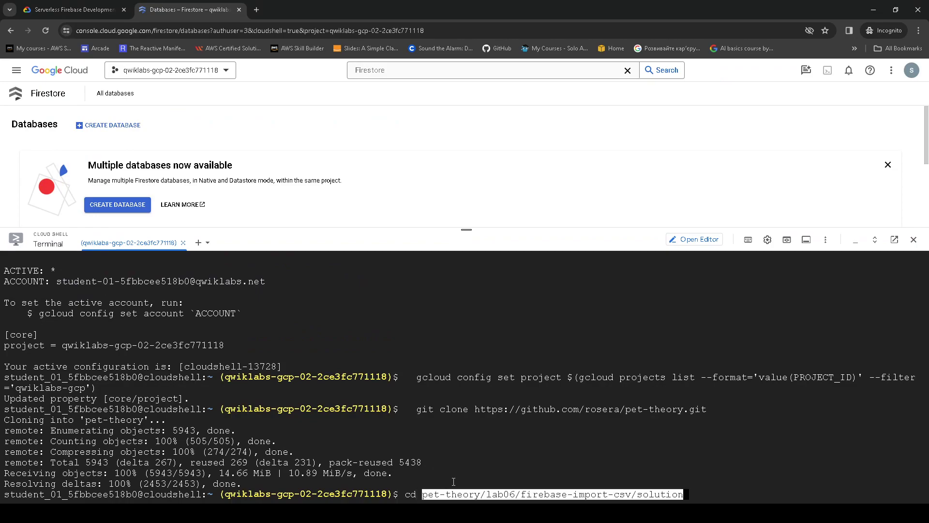
pyautogui.press('Return')
pyautogui.write('ls')
pyautogui.press('Return')
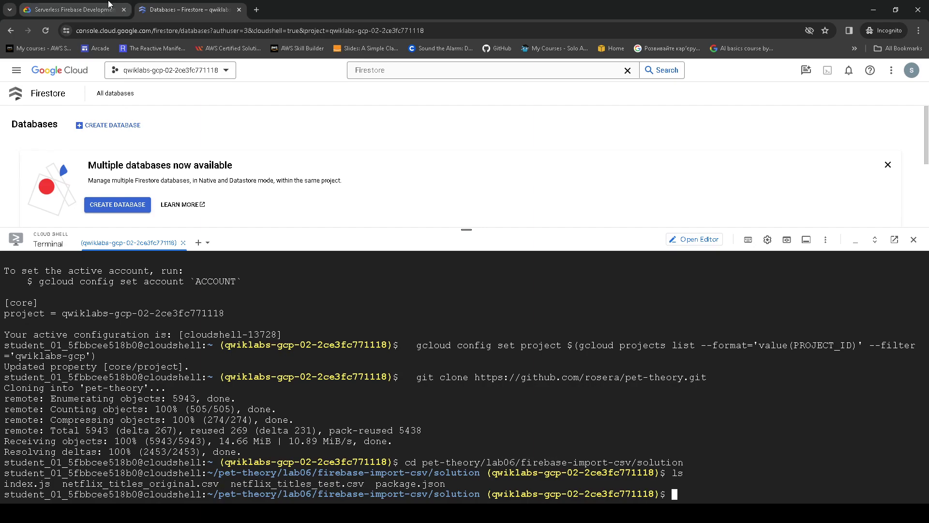
# - Install the import tool's dependencies with npm install (130 packages)
pyautogui.click(73, 10)
pyautogui.scroll(-3, 487, 360)
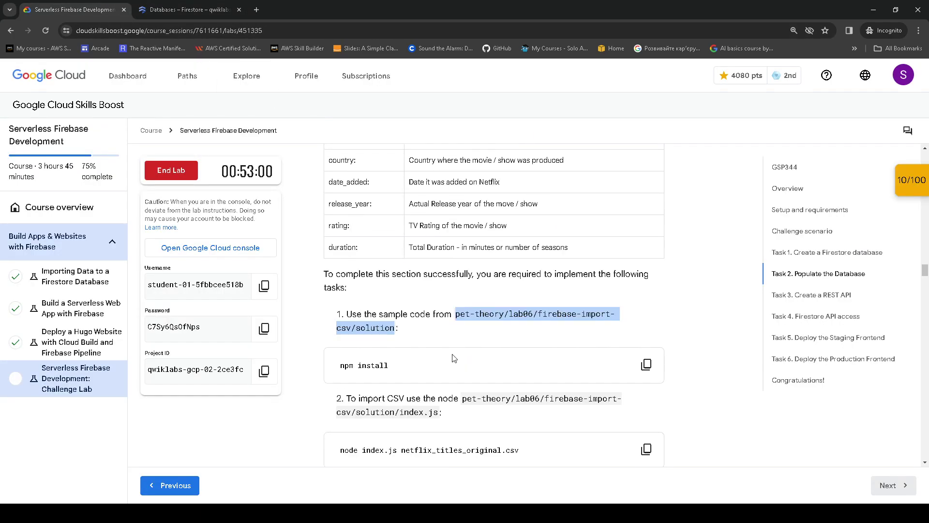
pyautogui.click(640, 274)
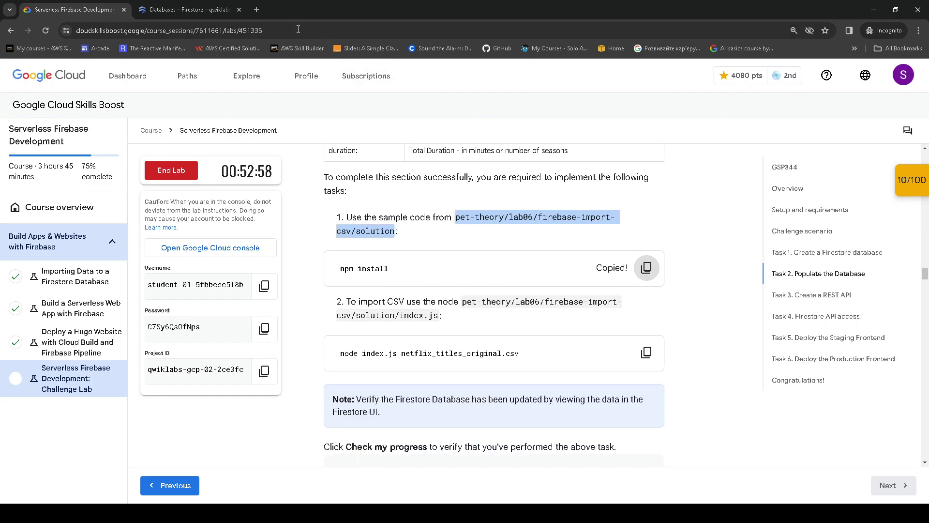
pyautogui.click(186, 10)
pyautogui.hotkey('ctrl', 'v')
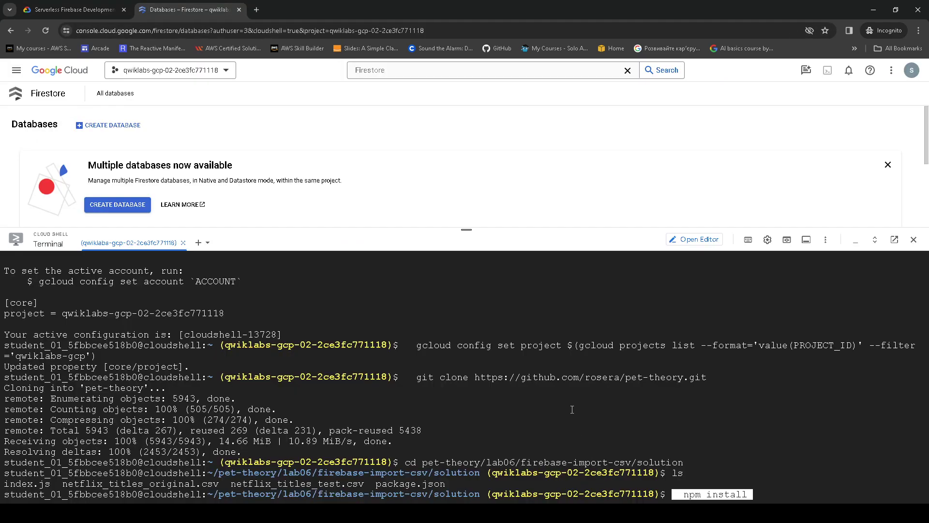
pyautogui.press('Return')
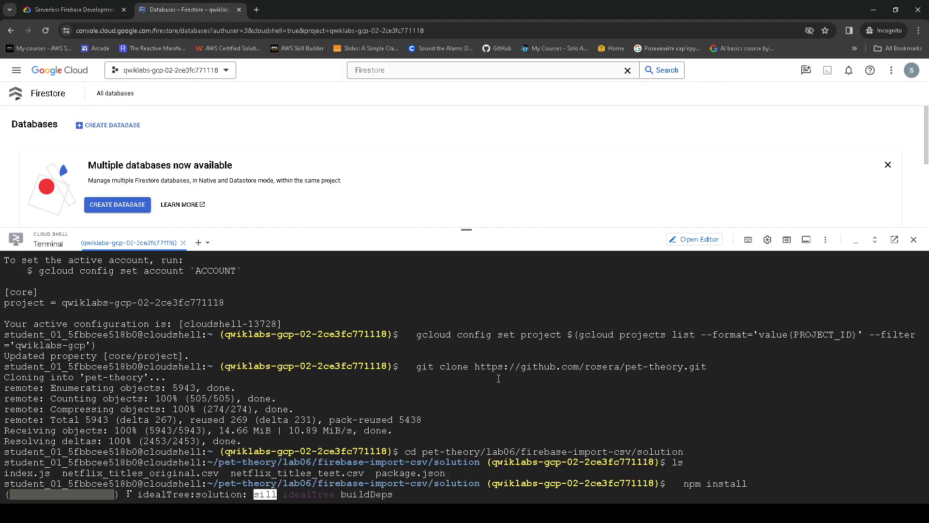
# - Run the node index.js import to load the Netflix titles CSV into Firestore
pyautogui.click(75, 10)
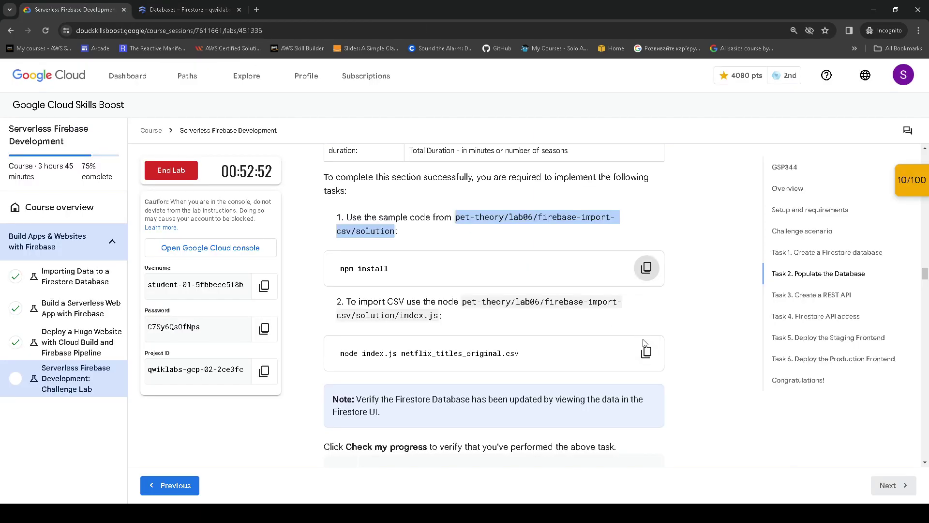
pyautogui.click(648, 353)
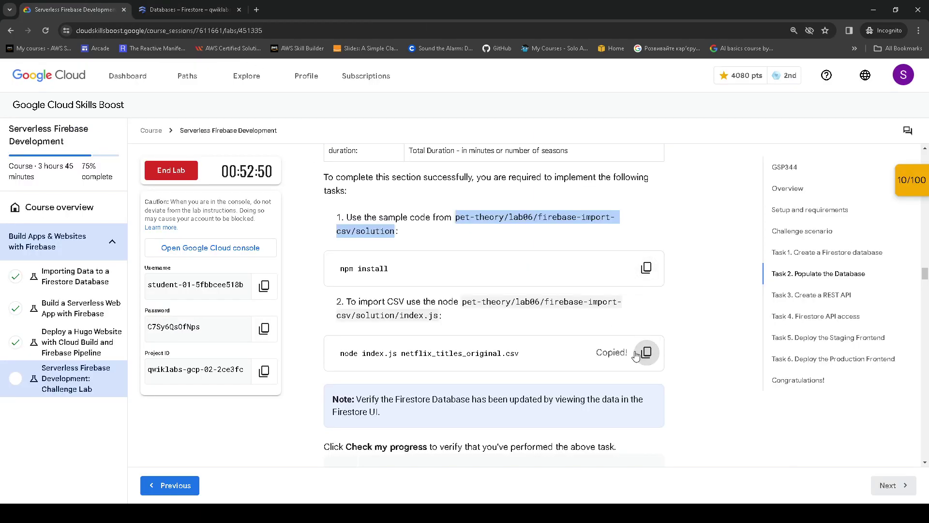
pyautogui.hotkey('ctrl', 'Tab')
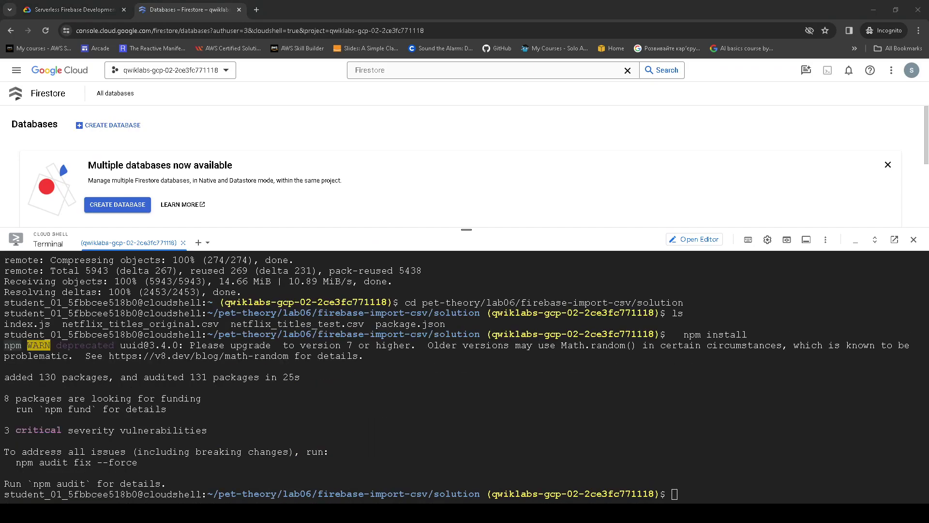
pyautogui.hotkey('ctrl', 'v')
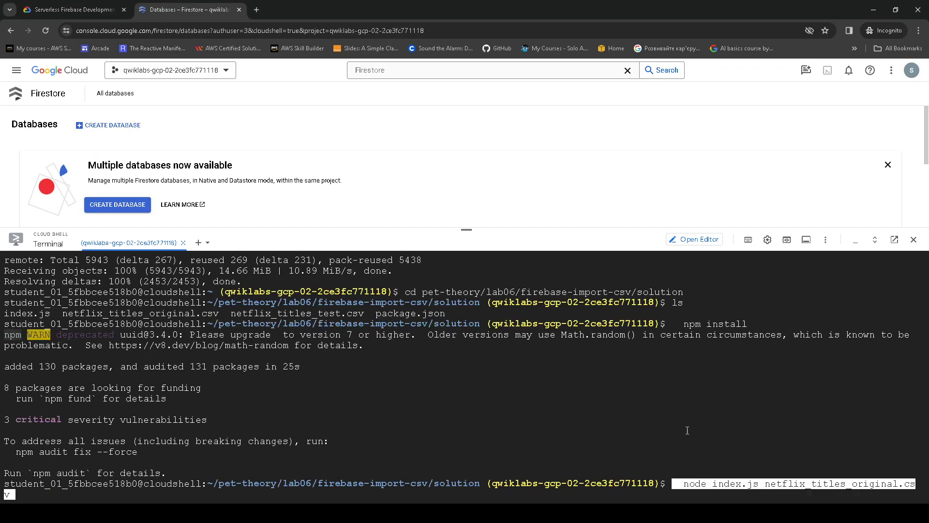
pyautogui.press('Return')
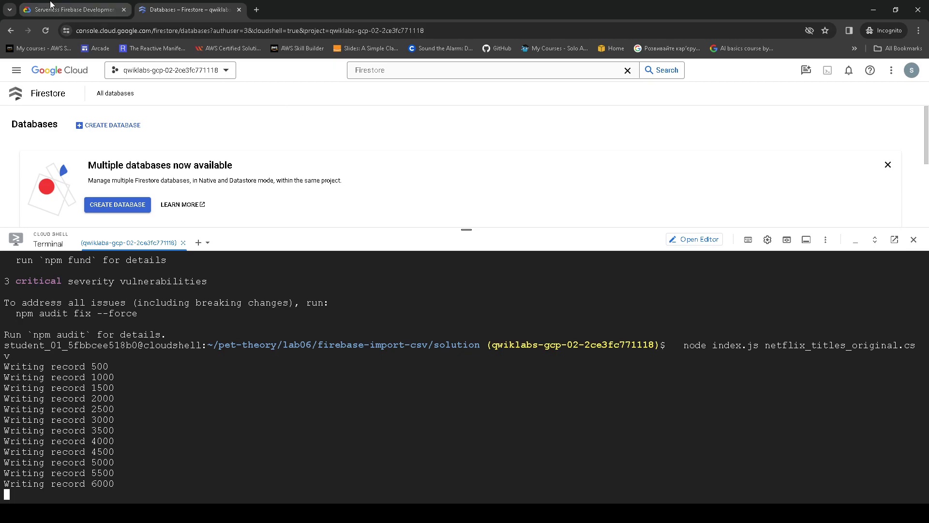
pyautogui.hotkey('ctrl', 'shift', 'Tab')
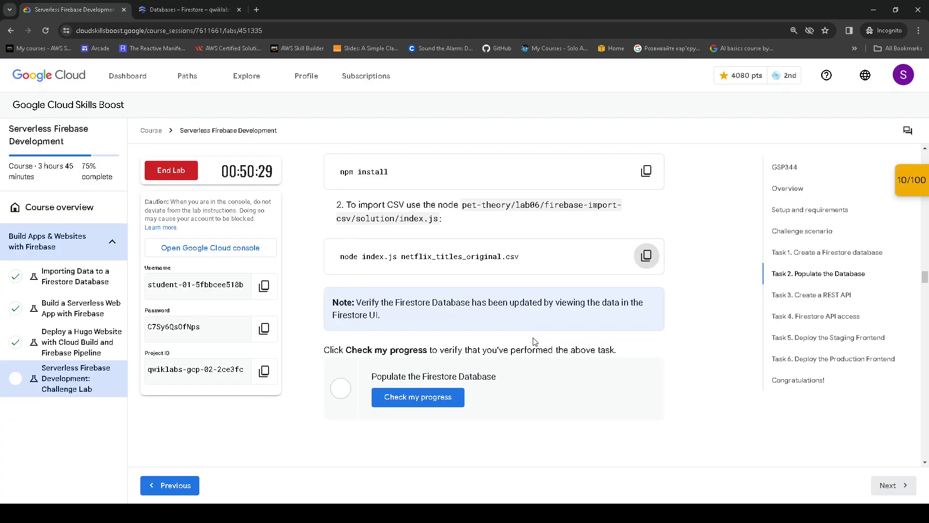
# - Verify the Populate the Firestore Database checkpoint so the lab score rises to 20/100
pyautogui.hotkey('ctrl', 'Tab')
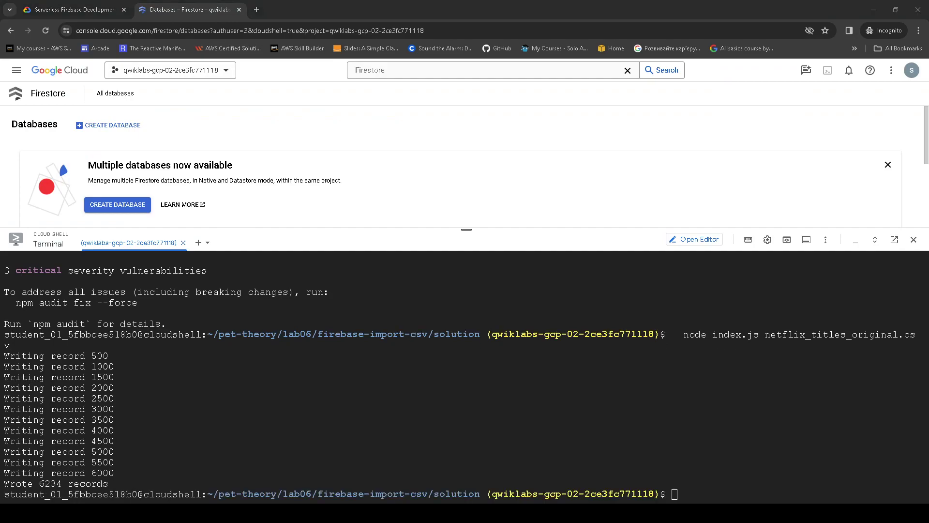
pyautogui.click(75, 9)
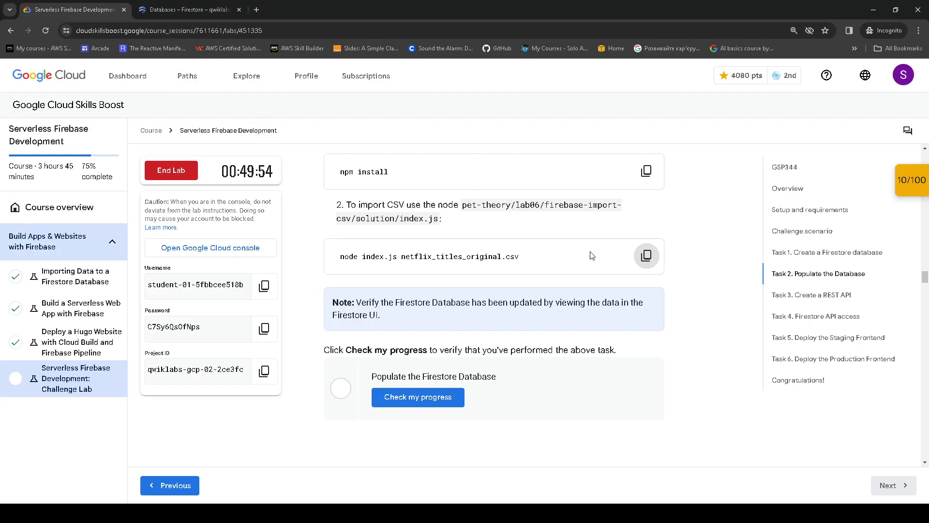
pyautogui.click(451, 403)
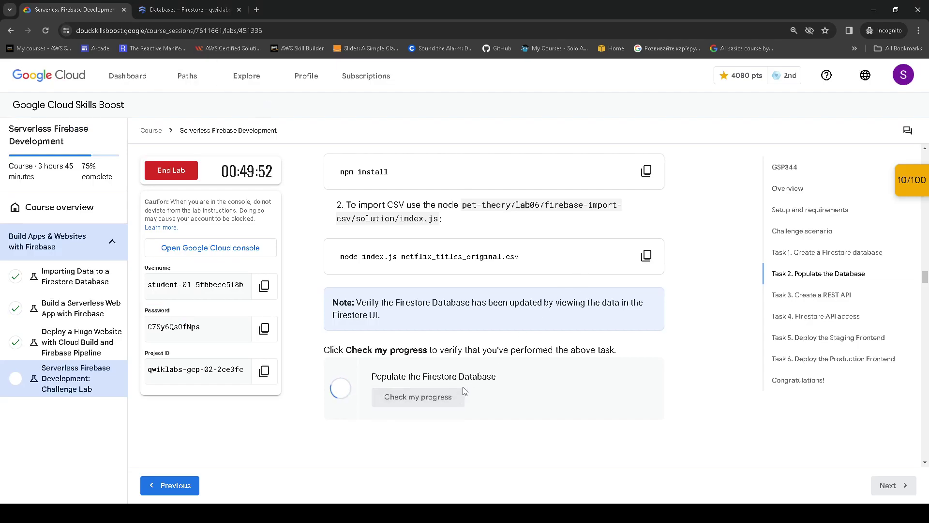
pyautogui.click(907, 191)
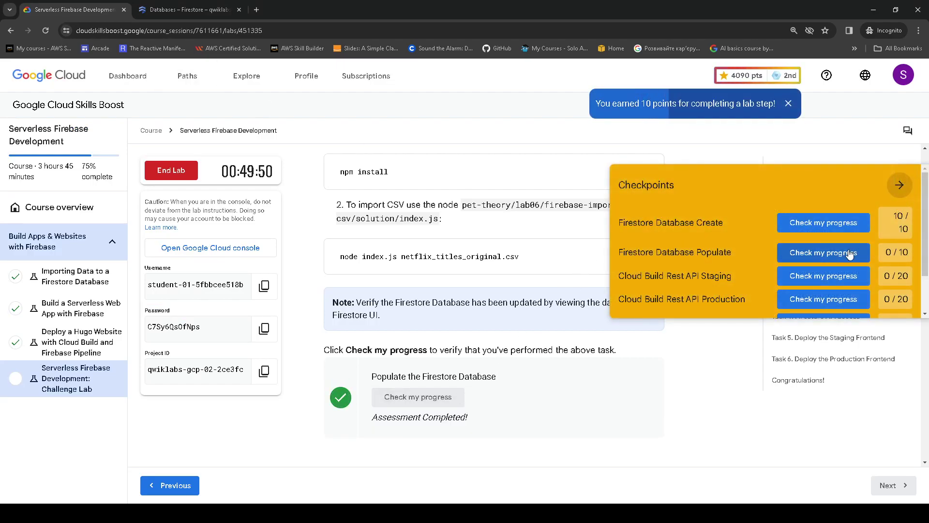
pyautogui.click(840, 253)
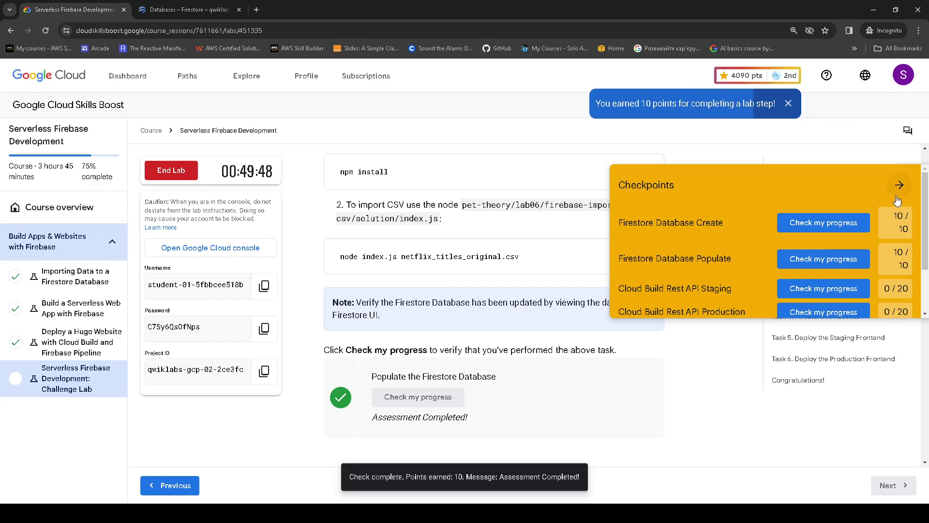
pyautogui.click(899, 185)
pyautogui.scroll(-5, 599, 305)
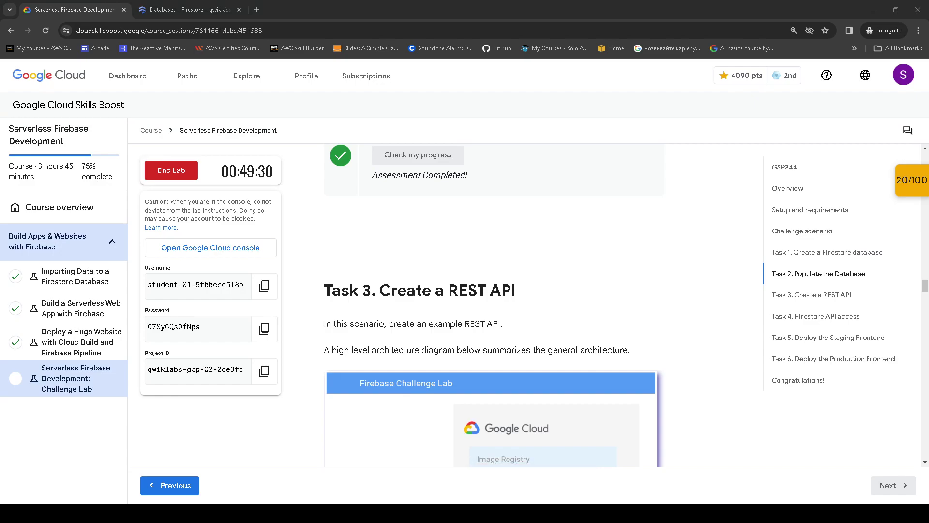
# - Read the Task 3 heading and introduction for the REST API
pyautogui.hotkey('alt', 'Tab')
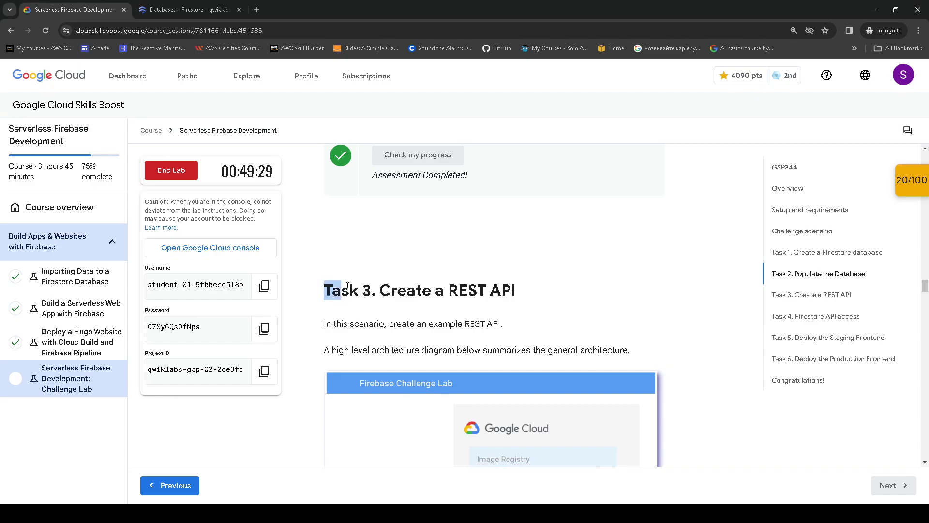
pyautogui.moveTo(331, 282); pyautogui.dragTo(539, 303)
pyautogui.scroll(-2, 416, 247)
pyautogui.moveTo(325, 223); pyautogui.dragTo(652, 252)
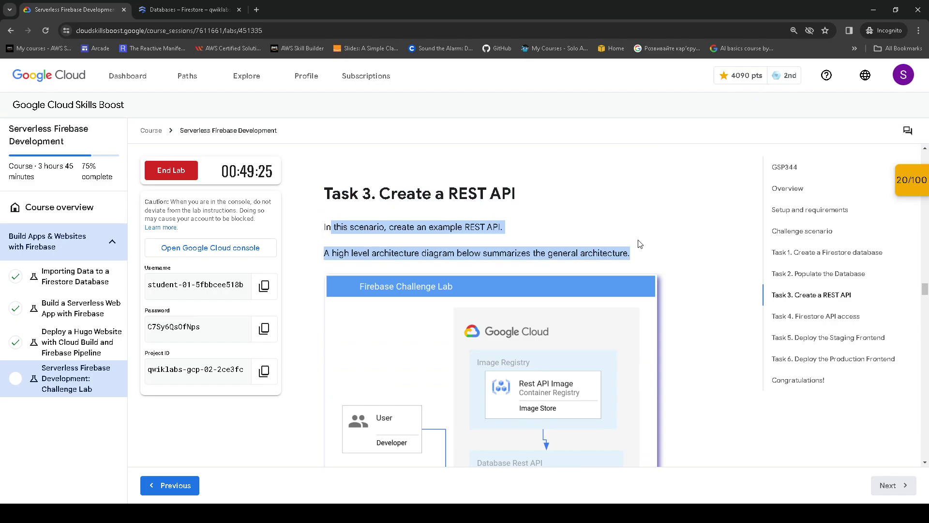
pyautogui.scroll(-2, 624, 247)
pyautogui.scroll(-1, 484, 291)
# - View the architecture diagram and select netflix-dataset-service-733 in the Cloud Run table
pyautogui.click(464, 312)
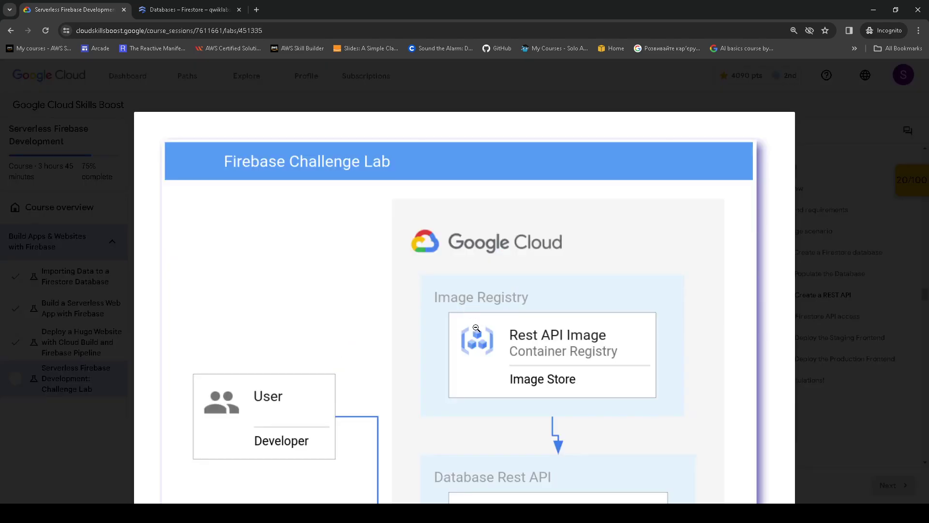
pyautogui.click(627, 315)
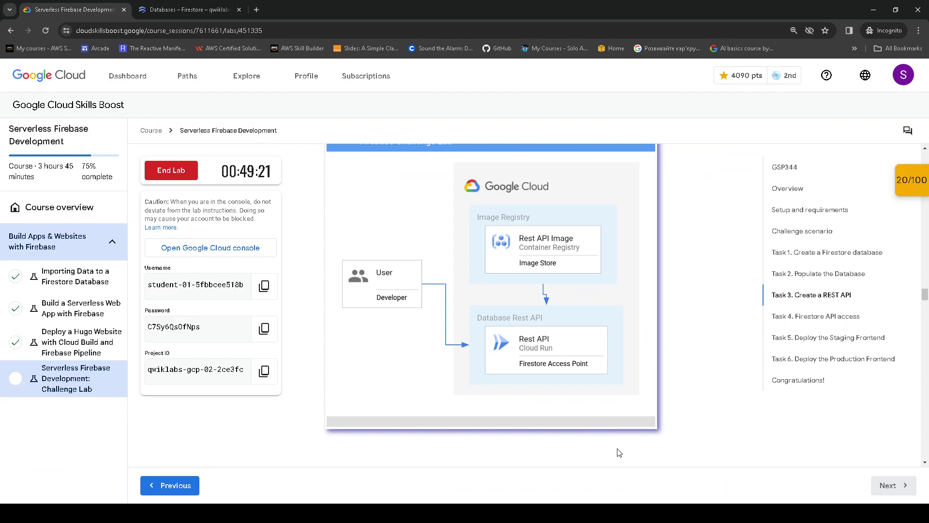
pyautogui.scroll(-3, 634, 431)
pyautogui.scroll(1, 633, 426)
pyautogui.click(567, 334)
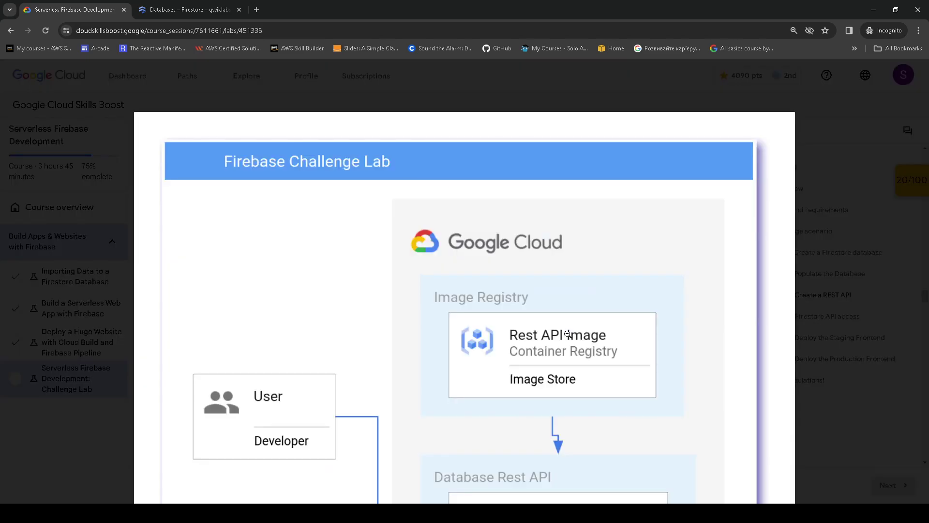
pyautogui.click(572, 333)
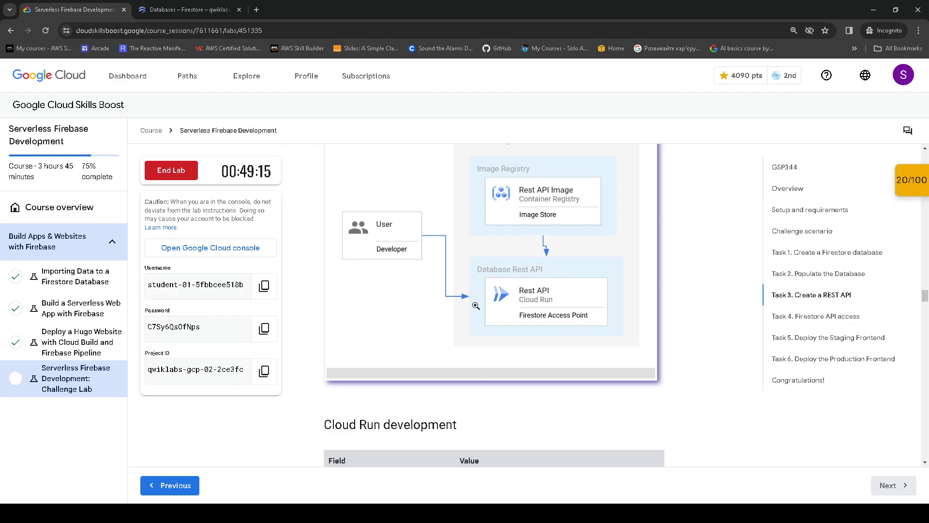
pyautogui.scroll(-3, 542, 303)
pyautogui.scroll(-1, 493, 290)
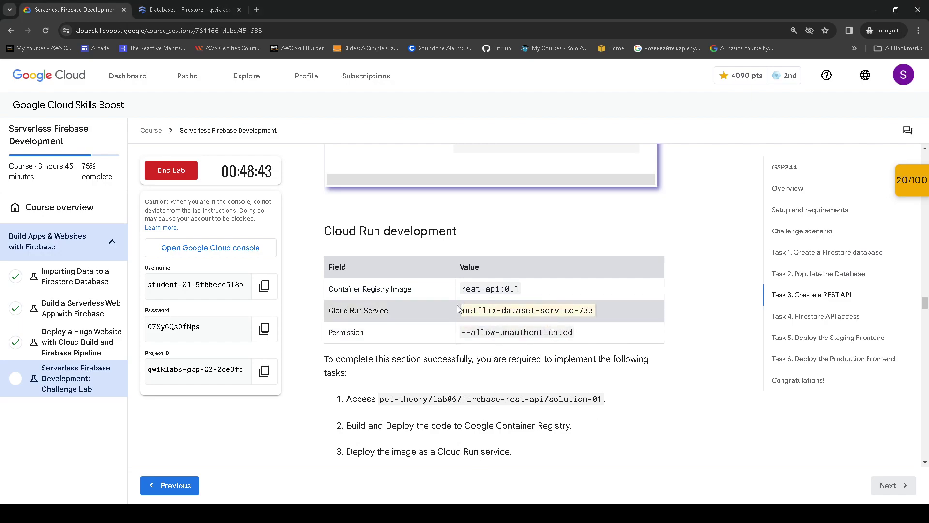
pyautogui.moveTo(462, 310); pyautogui.dragTo(594, 310)
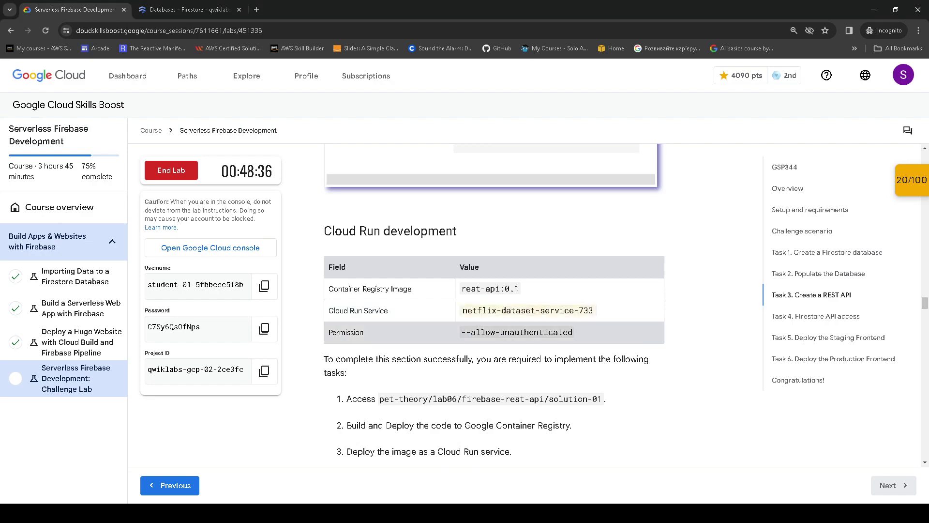
# - Run the copied setup lines from the lab in Cloud Shell
pyautogui.click(189, 10)
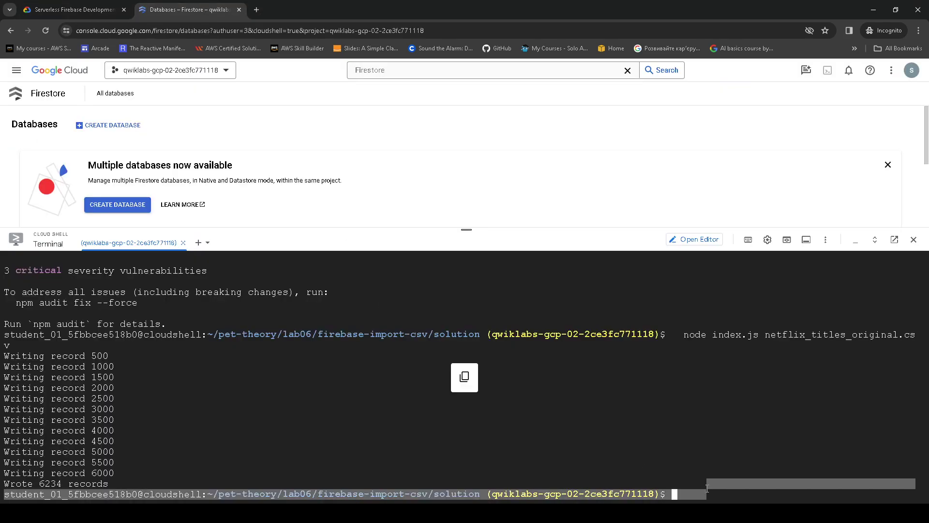
pyautogui.press('Return')
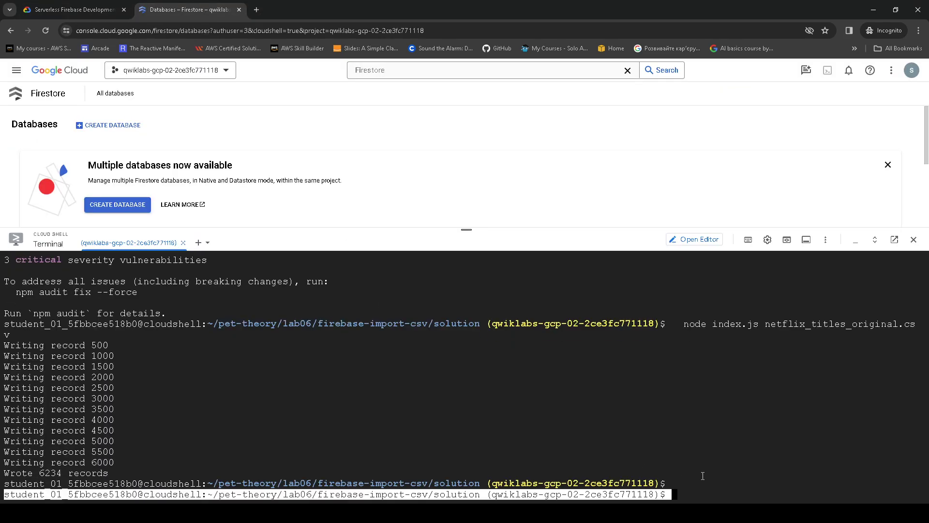
pyautogui.press('Return')
pyautogui.press('Return')
pyautogui.press('Return')
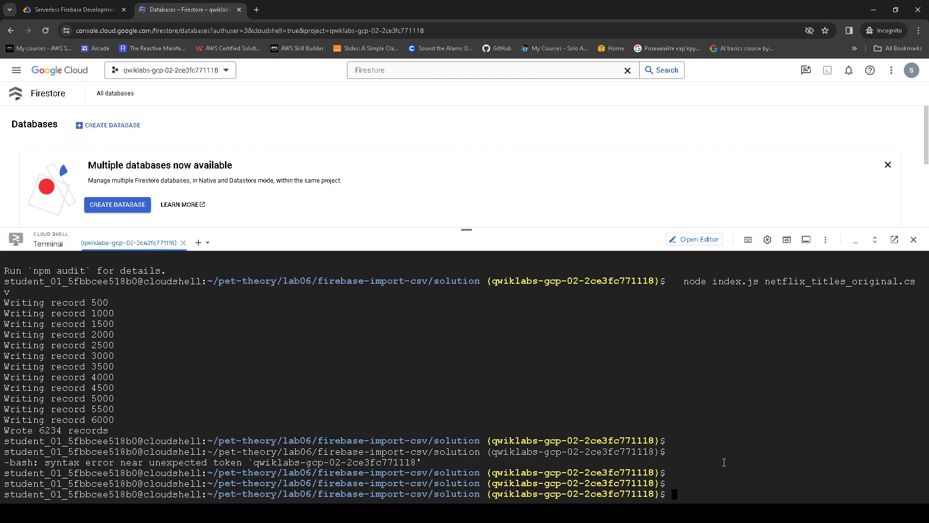
pyautogui.write('student_01_5fbbcee518b0@cloudshell:~/pet-theory/lab06/firebase-import-csv/solution (qwiklabs-gcp-02-2ce3fc771118)$')
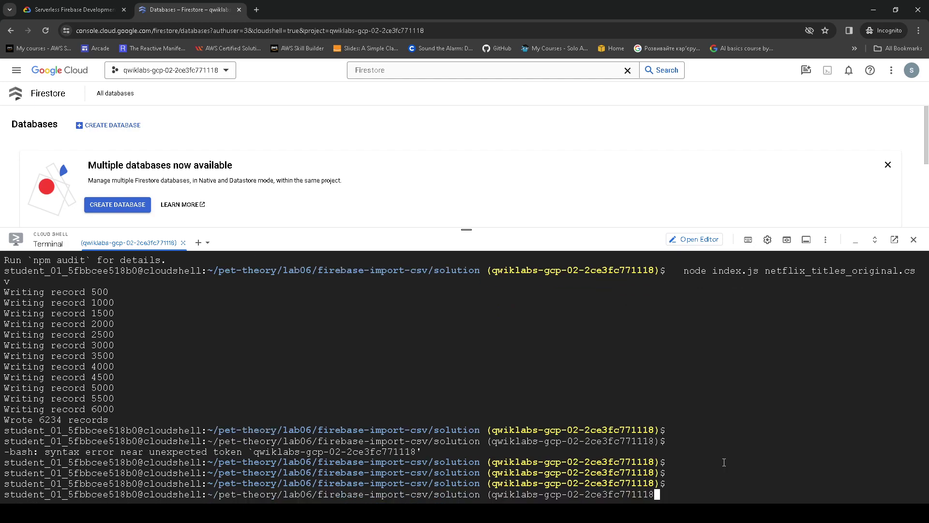
pyautogui.press('Return')
pyautogui.press('Return')
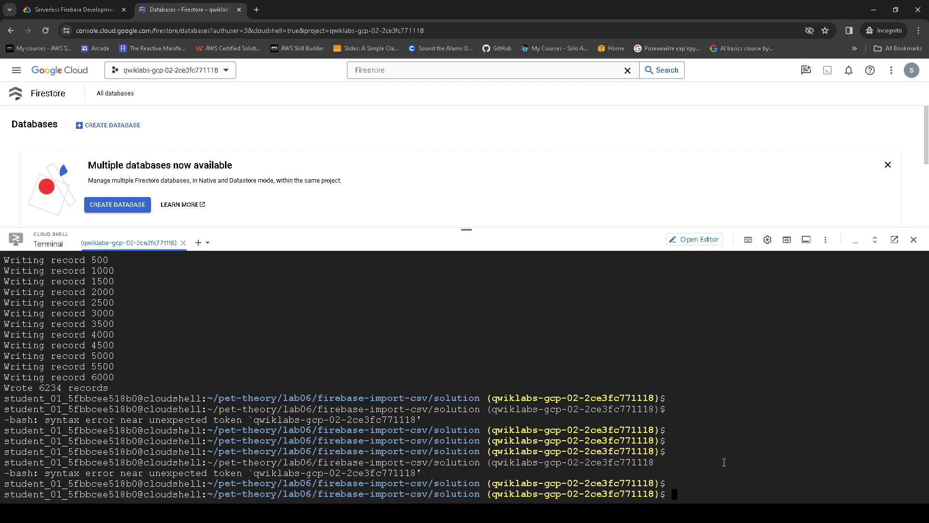
# - Export DATASET_SERVICE_NAME as netflix-dataset-service-733
pyautogui.click(72, 10)
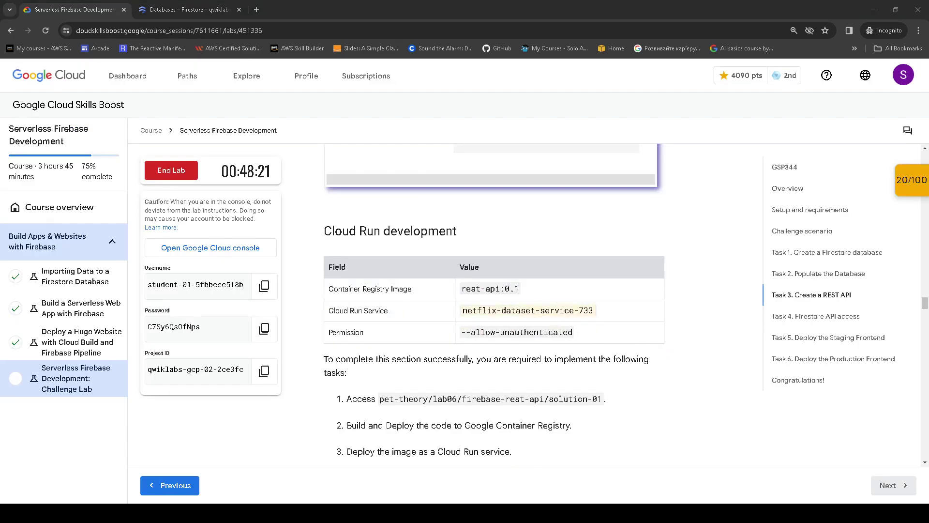
pyautogui.click(189, 10)
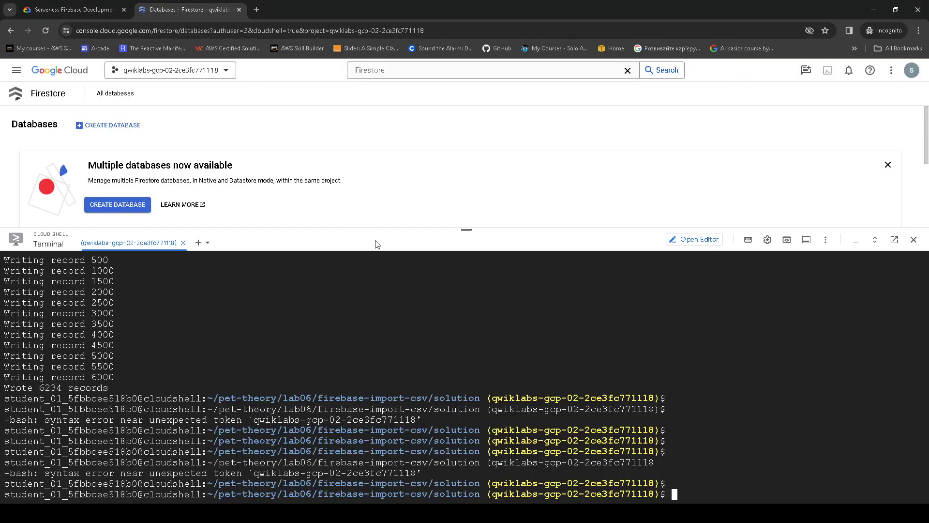
pyautogui.write('export DATASET_SERVICE_NAME=')
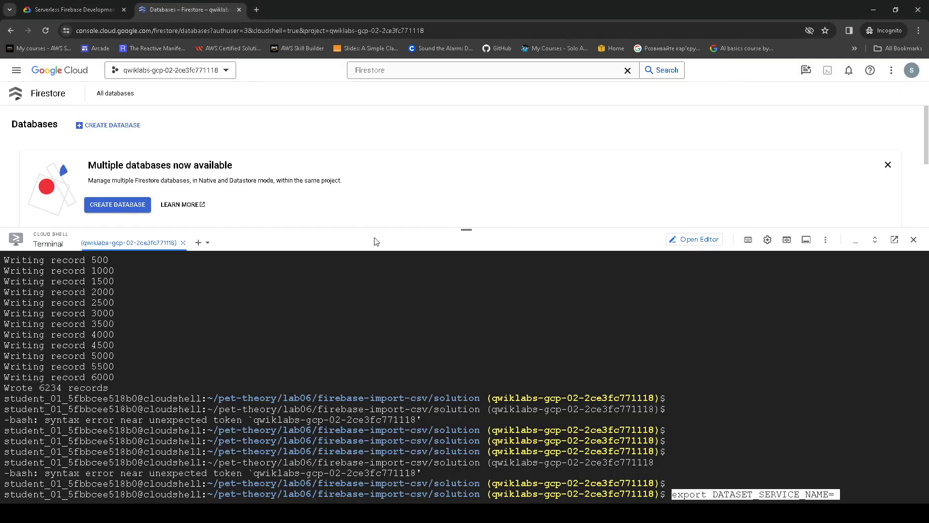
pyautogui.click(121, 4)
pyautogui.moveTo(467, 308); pyautogui.dragTo(595, 310)
pyautogui.hotkey('ctrl', 'c')
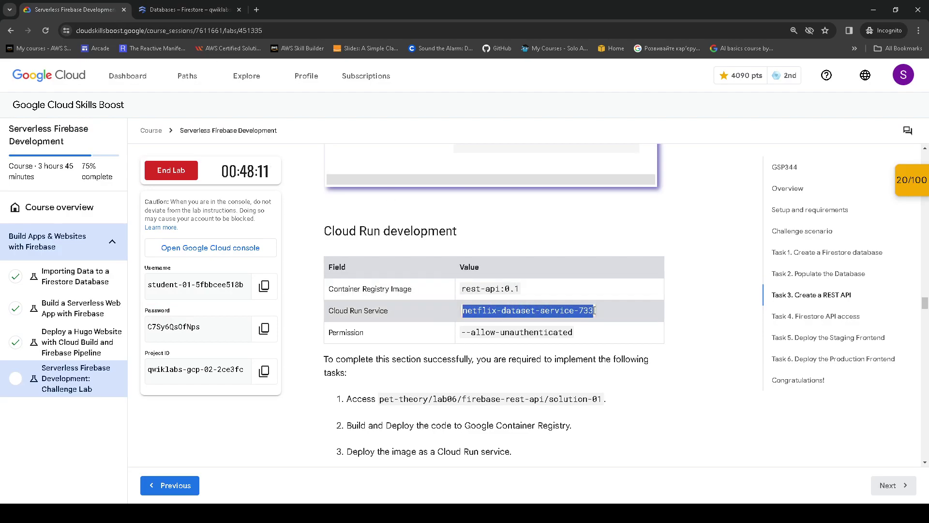
pyautogui.click(189, 9)
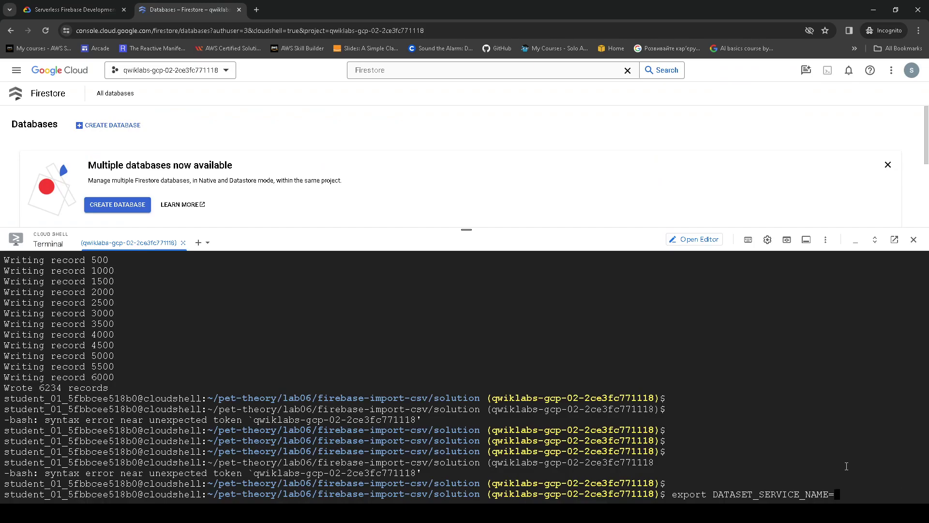
pyautogui.hotkey('ctrl', 'v')
pyautogui.press('Return')
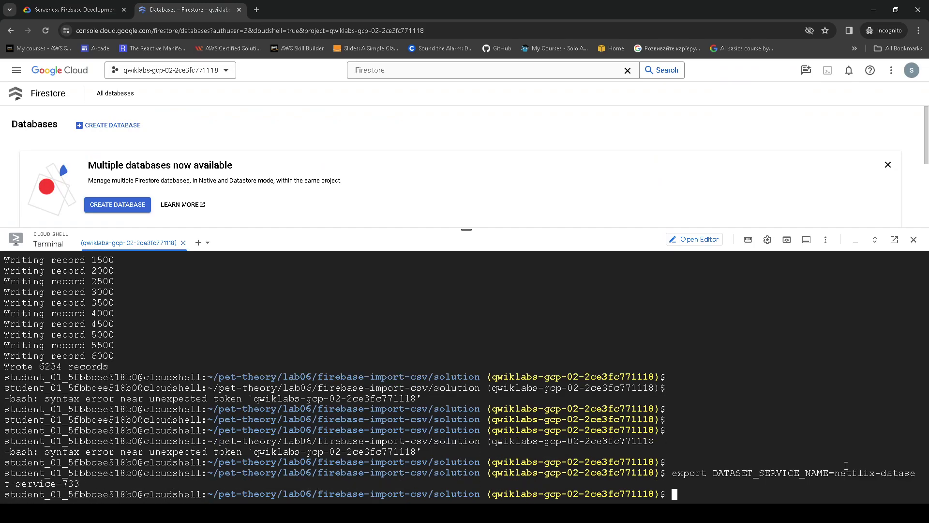
# - Change into the pet-theory/lab06/firebase-rest-api/solution-01 folder
pyautogui.click(84, 9)
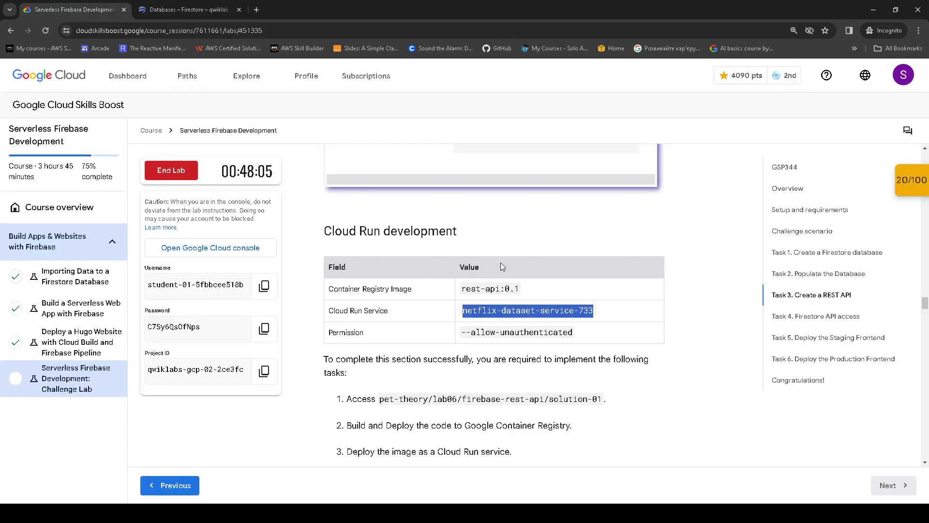
pyautogui.scroll(-1, 508, 354)
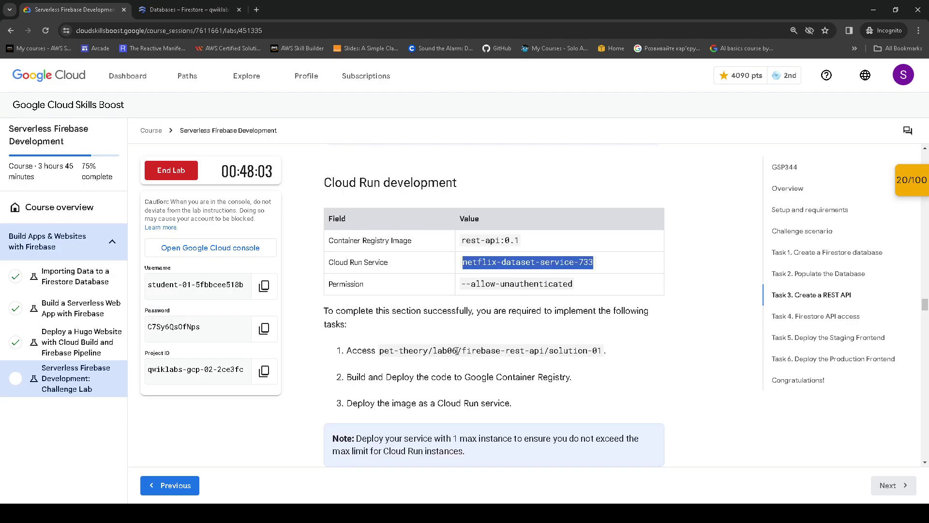
pyautogui.moveTo(381, 350); pyautogui.dragTo(601, 354)
pyautogui.click(450, 513)
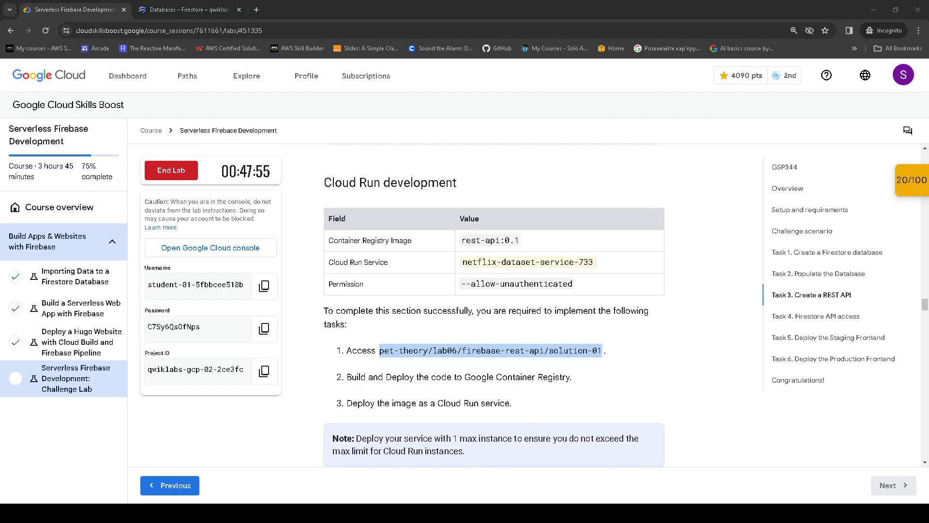
pyautogui.click(184, 10)
pyautogui.write('cd ~/pet-theory/lab06/firebase-rest-api/solution-01')
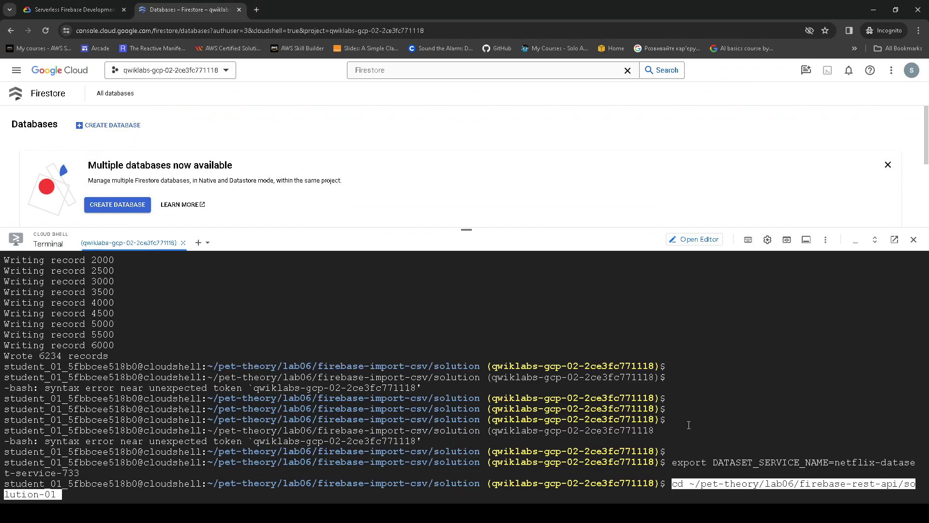
pyautogui.press('Return')
# - Run npm install in solution-01, adding 154 packages
pyautogui.click(43, 5)
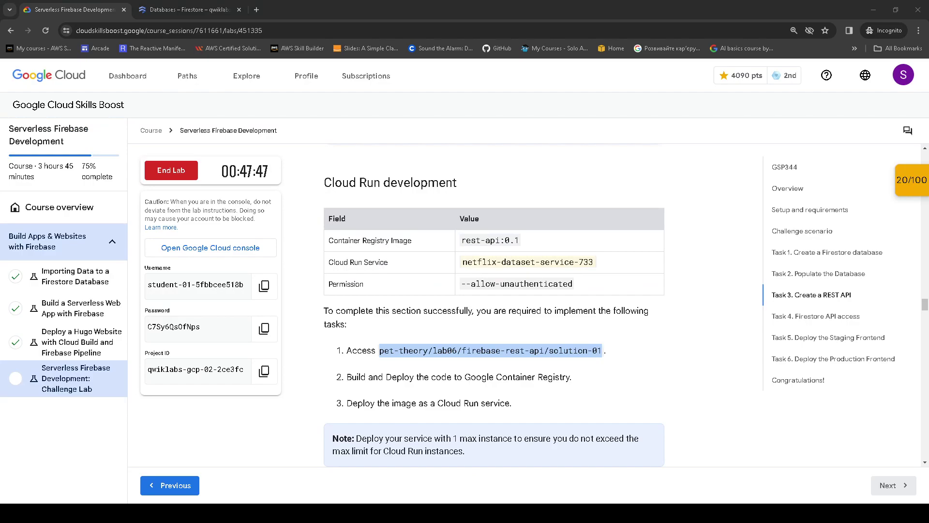
pyautogui.click(189, 9)
pyautogui.write('npm install')
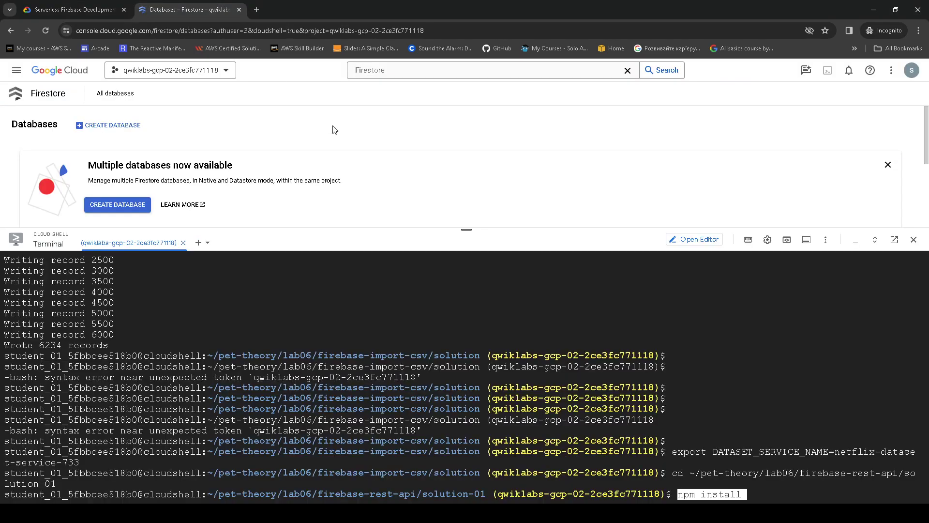
pyautogui.press('Return')
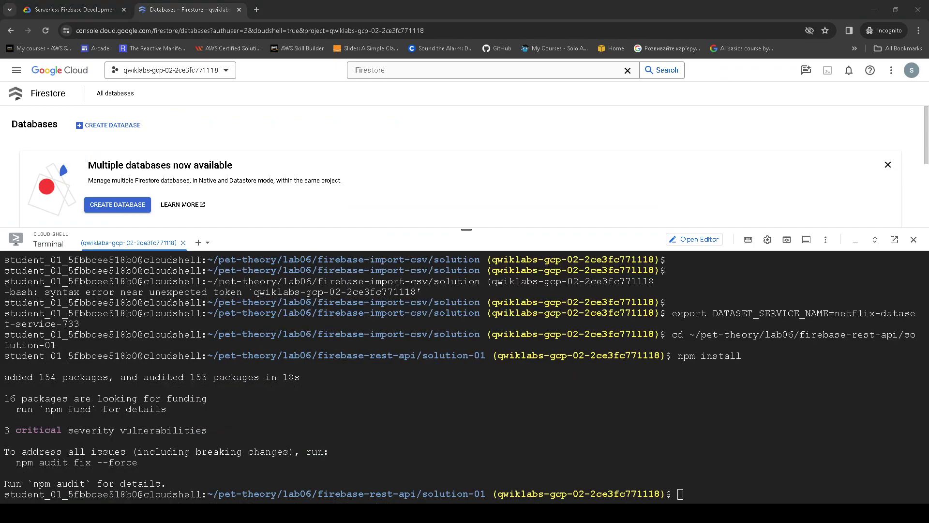
pyautogui.write('gcloud builds submit --tag gcr.io/$GOOGLE_CLOUD_PROJECT/rest-api:0.1')
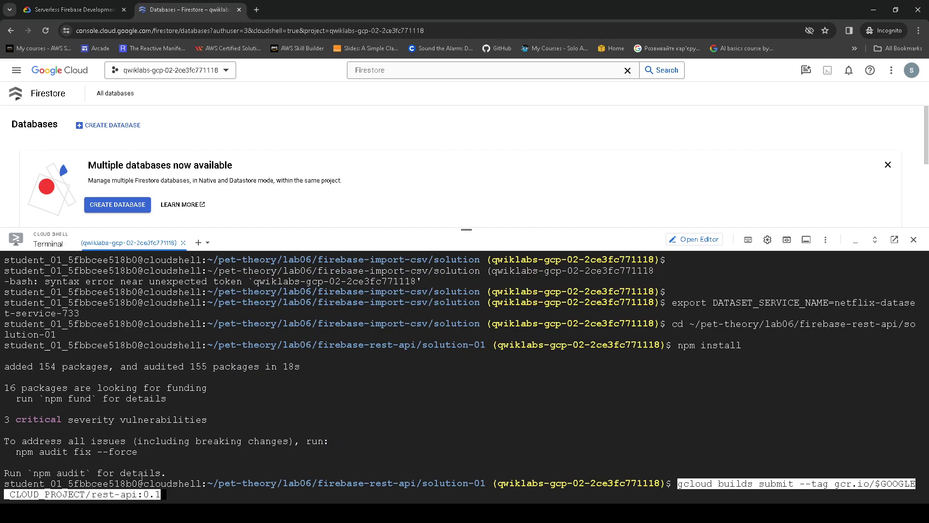
# - Build and push the rest-api:0.1 image to Container Registry with gcloud builds submit
pyautogui.click(72, 10)
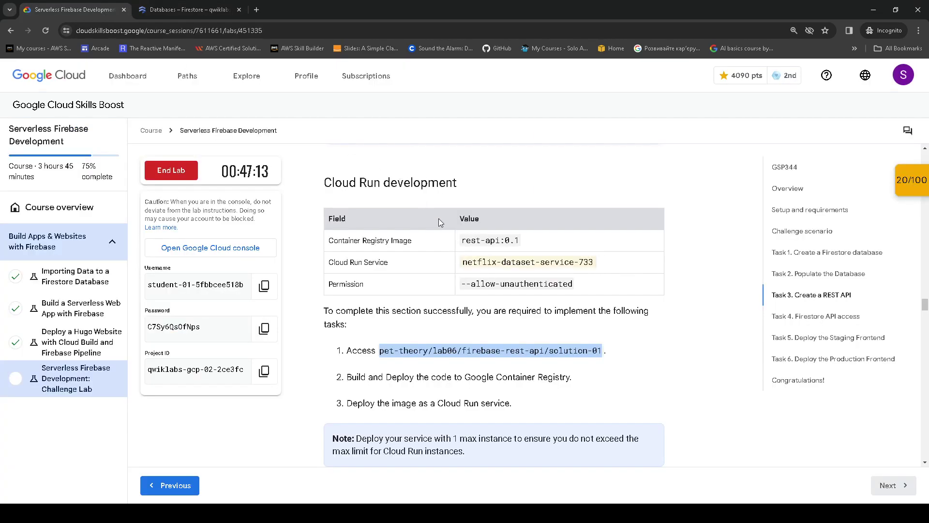
pyautogui.moveTo(465, 235); pyautogui.dragTo(525, 235)
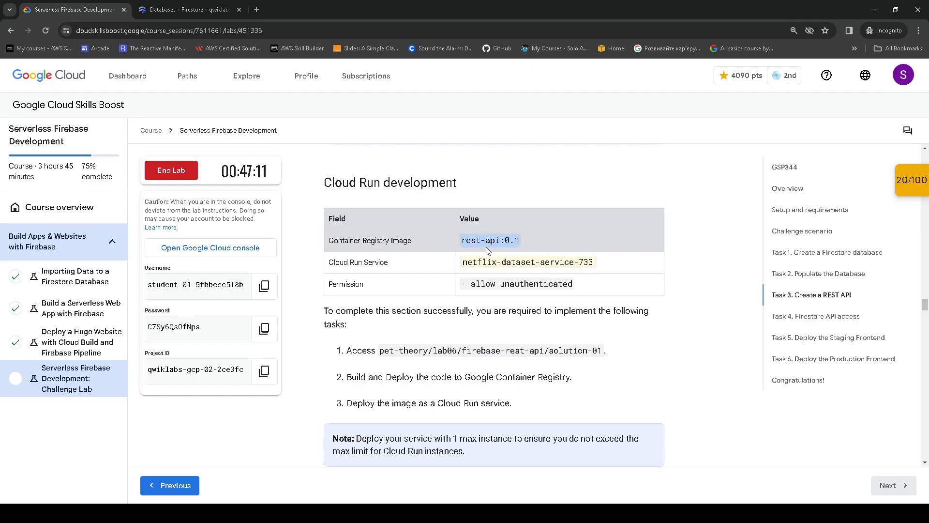
pyautogui.click(189, 10)
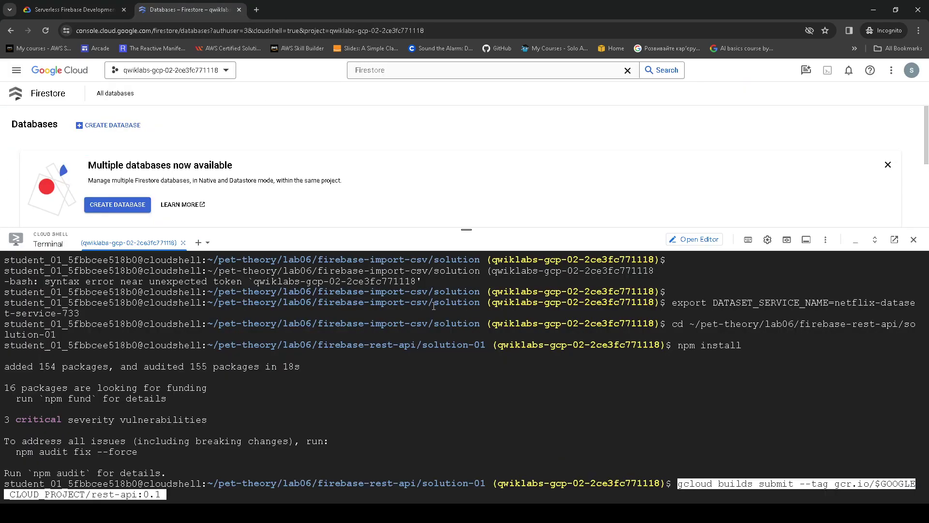
pyautogui.press('Return')
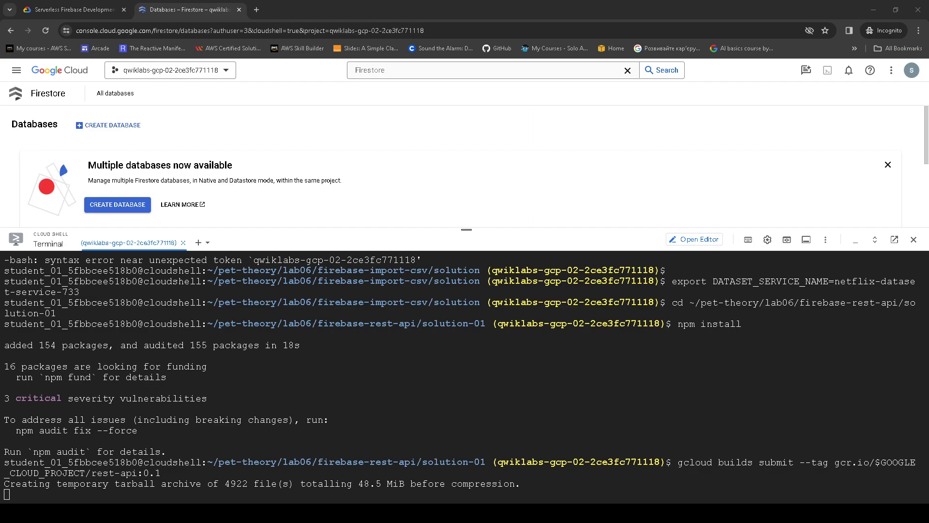
# - Prepare the Cloud Run deploy command with --allow-unauthenticated in Cloud Shell
pyautogui.click(73, 9)
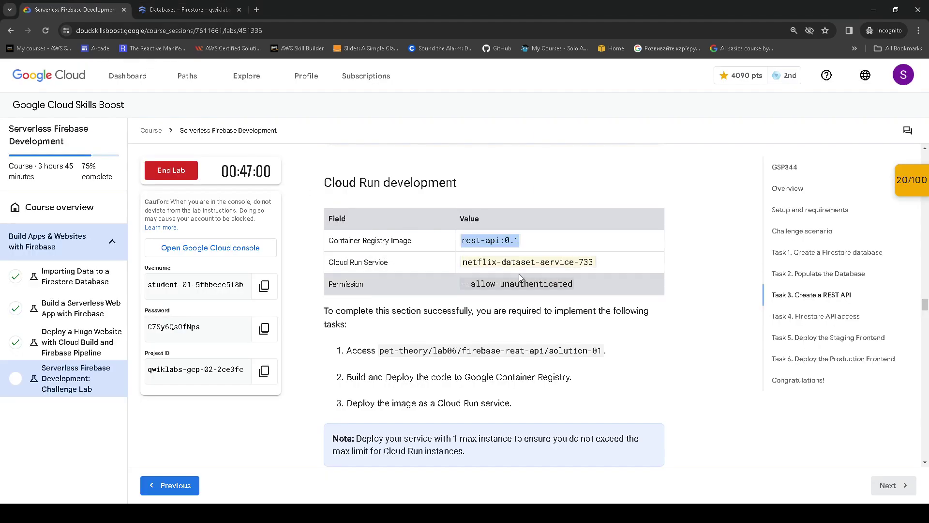
pyautogui.moveTo(462, 284); pyautogui.dragTo(582, 292)
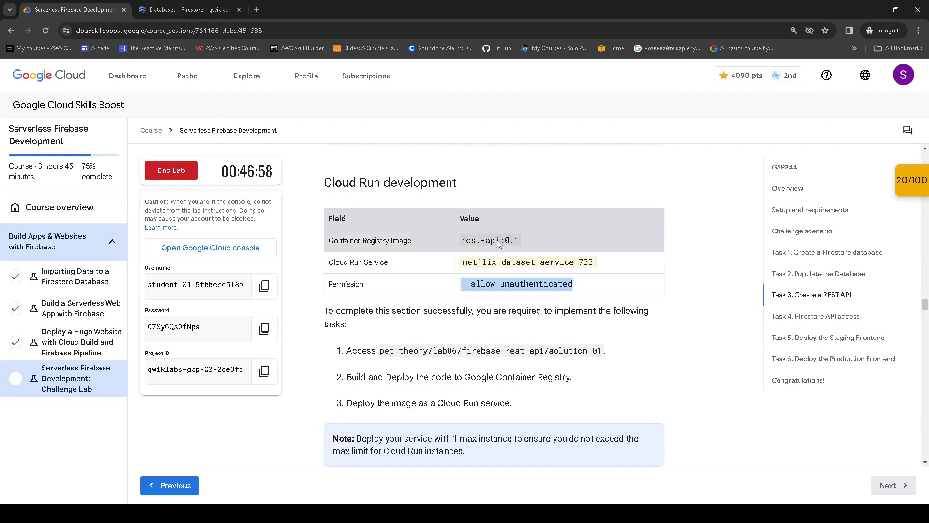
pyautogui.click(175, 5)
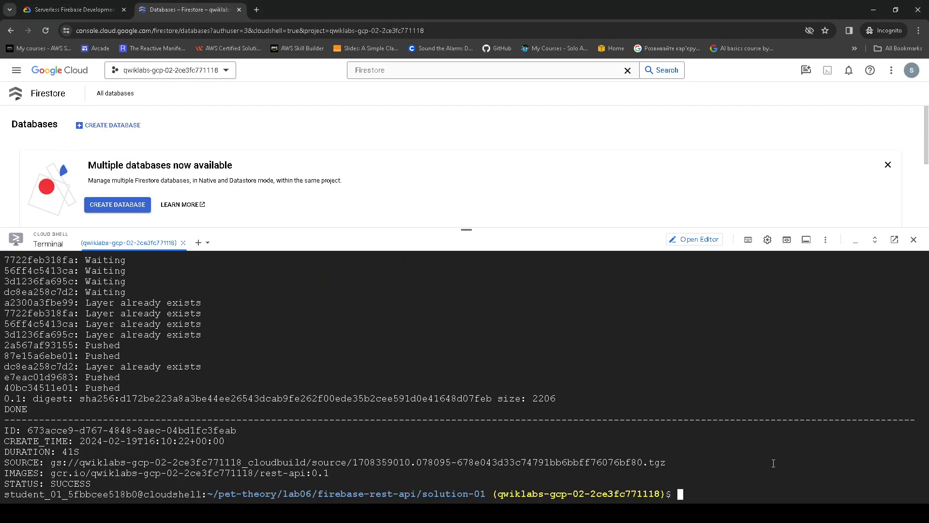
pyautogui.write('gcloud beta run deploy $DATASET_SERVICE_NAME --image gcr.io/$GOOGLE_CLOUD_PROJECT/rest-api:0.1 --allow-unauthenticated')
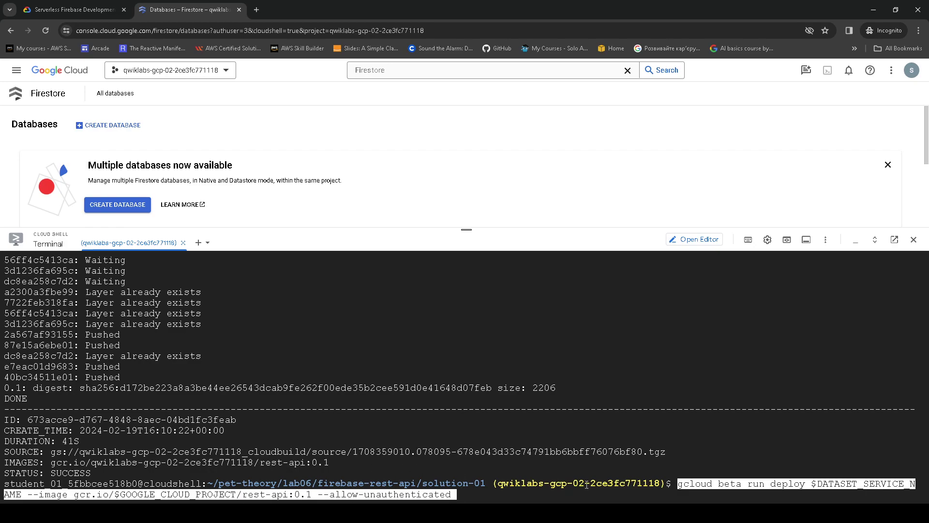
# - Start deploying netflix-dataset-service-733 and enable the Cloud Run API
pyautogui.press('Return')
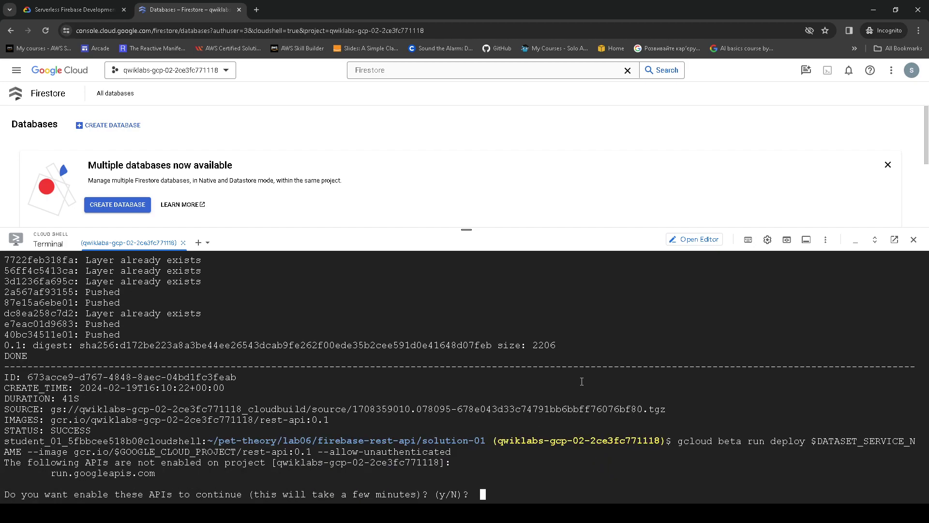
pyautogui.write('y')
pyautogui.press('Return')
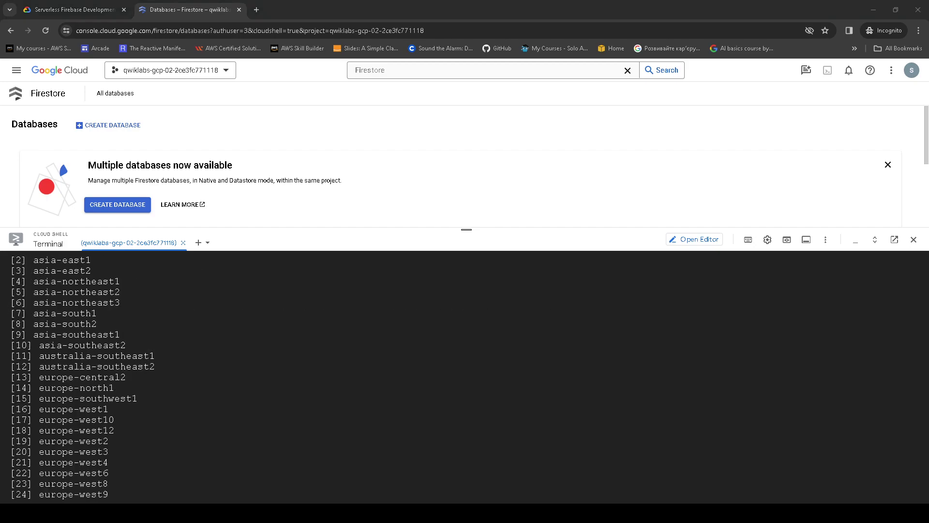
# - Choose region 21, europe-west4, to complete the Cloud Run deployment
pyautogui.hotkey('alt', 'Tab')
pyautogui.scroll(6, 191, 405)
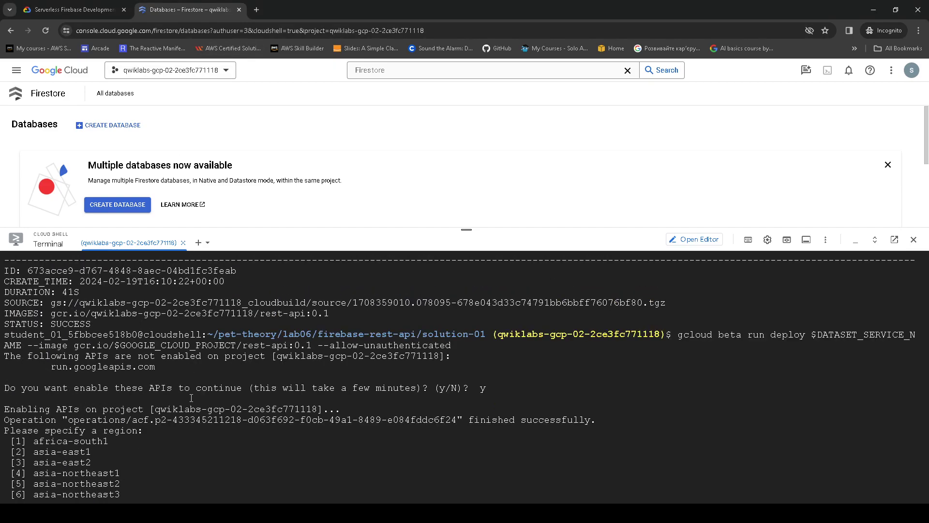
pyautogui.click(72, 9)
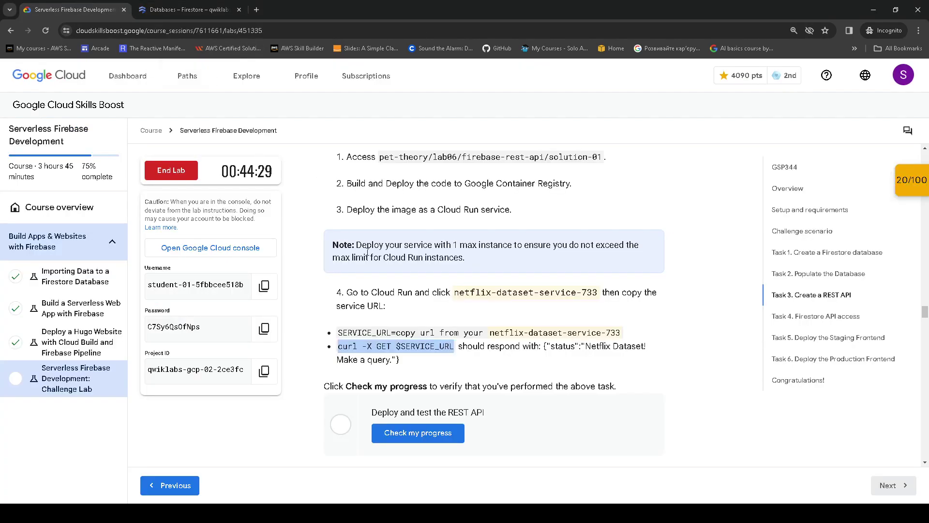
pyautogui.scroll(10, 417, 288)
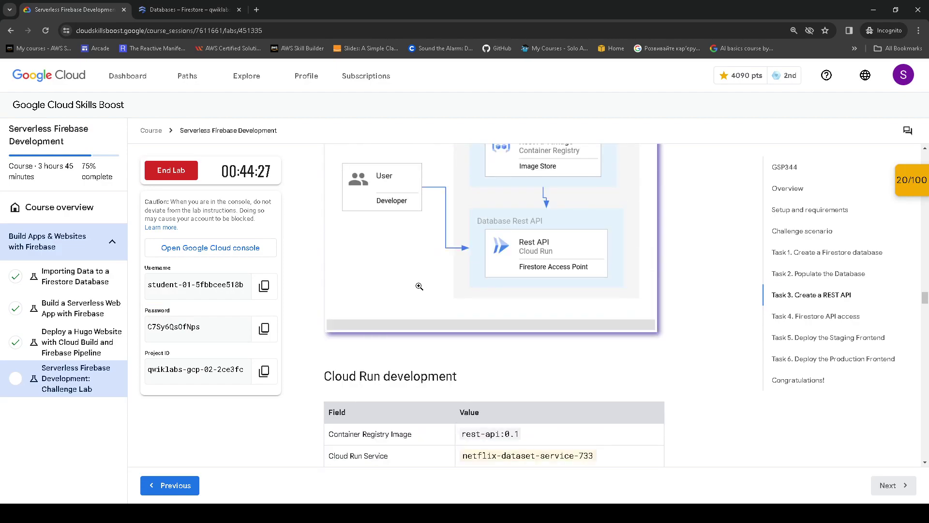
pyautogui.scroll(9, 421, 285)
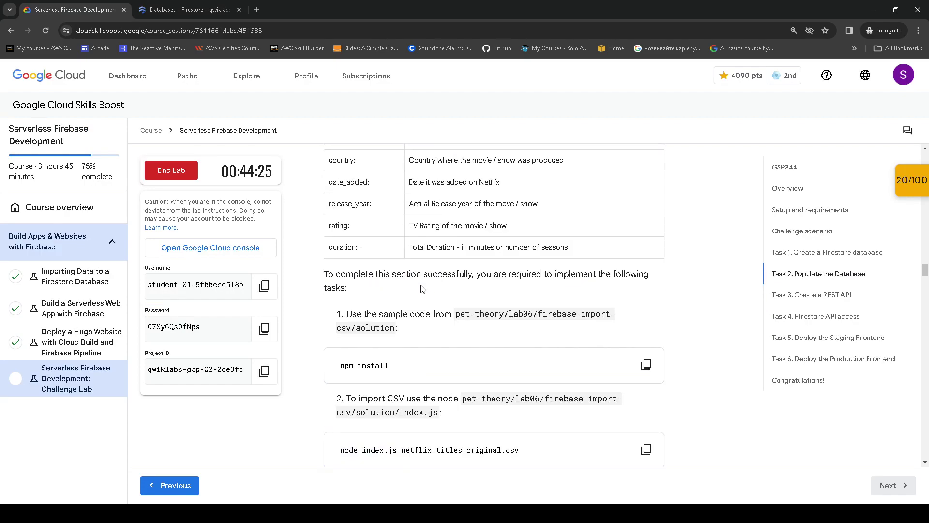
pyautogui.scroll(11, 422, 289)
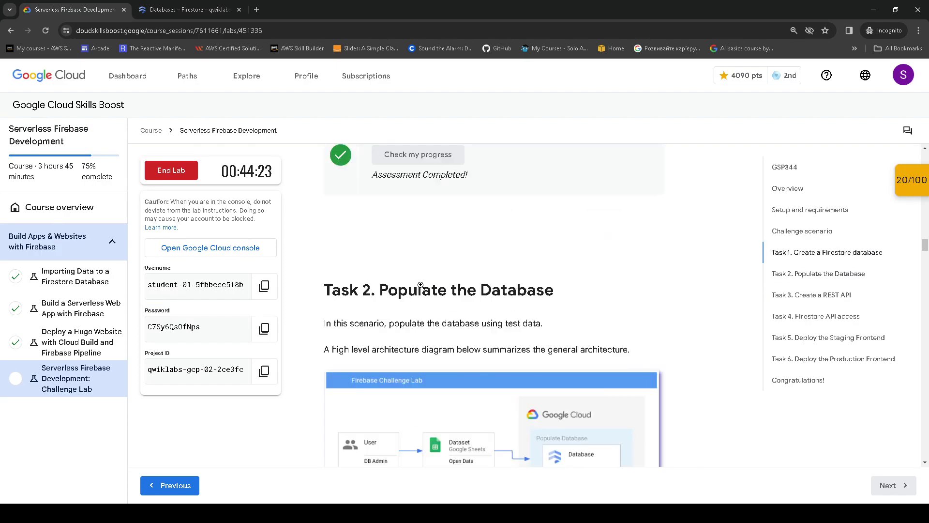
pyautogui.moveTo(393, 274); pyautogui.dragTo(463, 276)
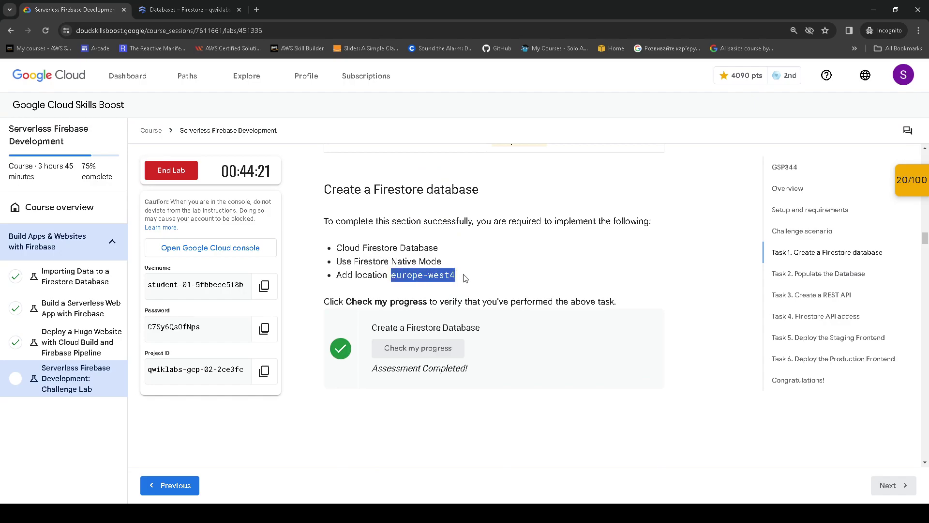
pyautogui.click(191, 12)
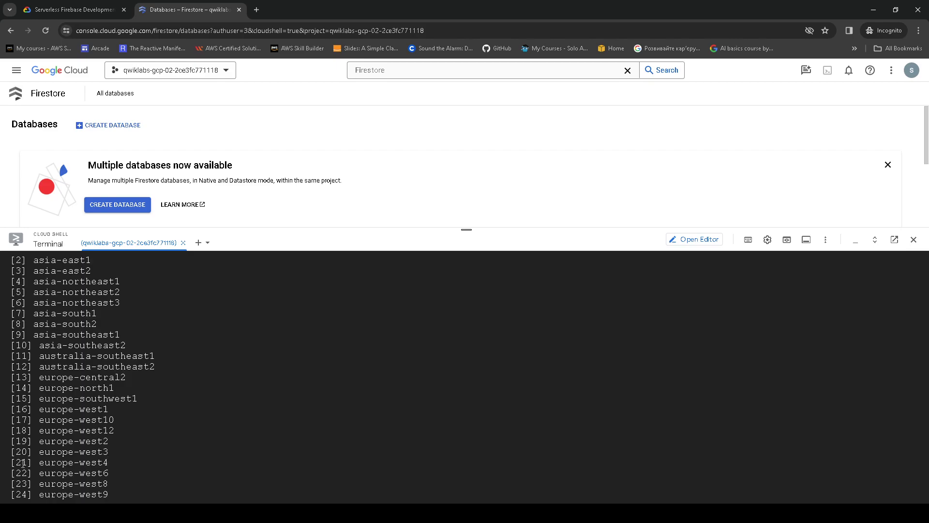
pyautogui.moveTo(20, 462); pyautogui.dragTo(26, 462)
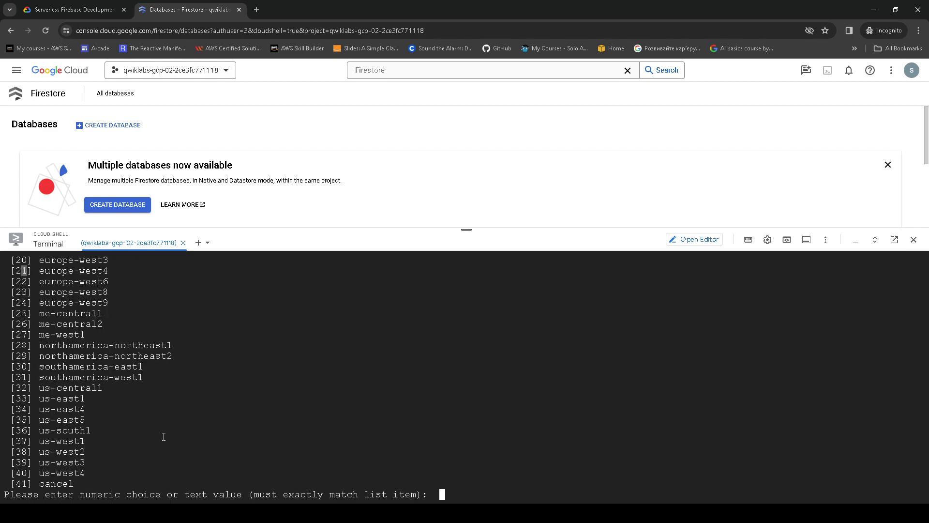
pyautogui.write('21')
pyautogui.press('Return')
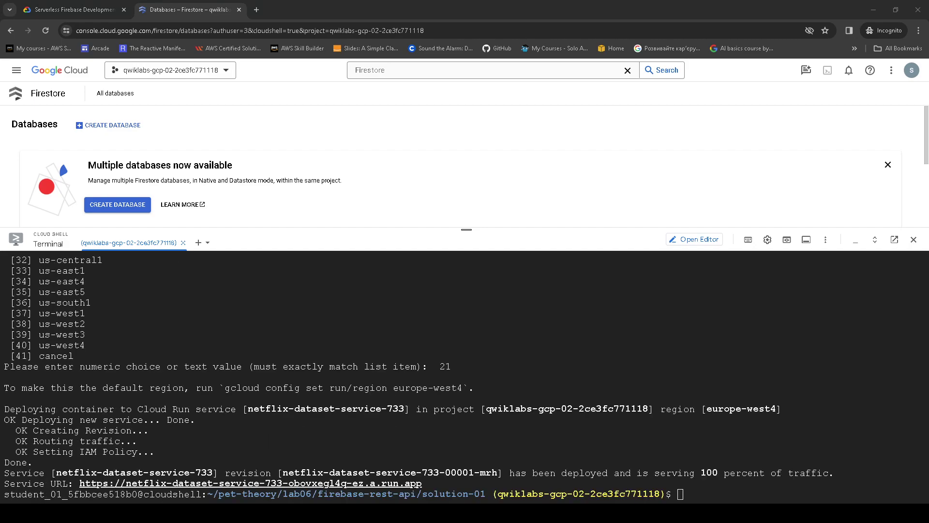
# - Open the deployed service URL and find the SERVICE_URL instructions in the lab
pyautogui.click(242, 484)
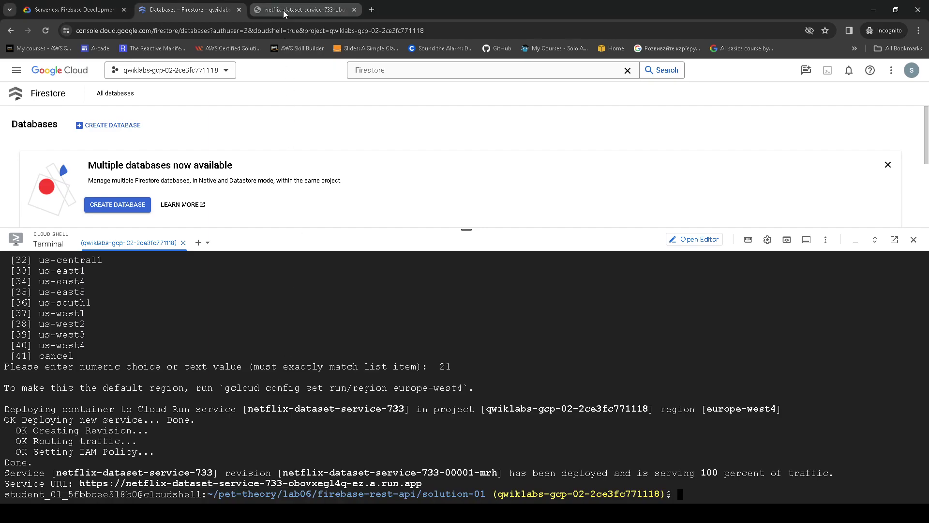
pyautogui.click(283, 9)
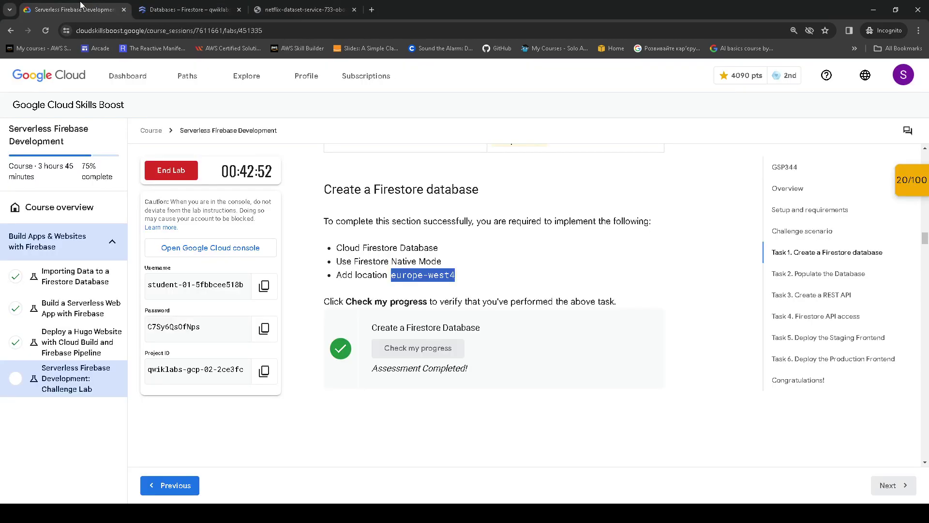
pyautogui.click(80, 5)
pyautogui.scroll(-15, 401, 320)
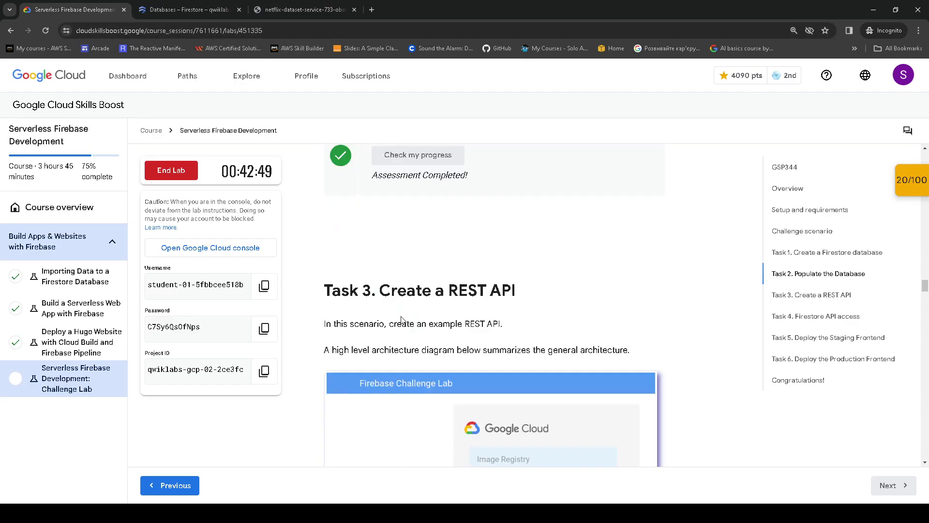
pyautogui.scroll(-10, 401, 319)
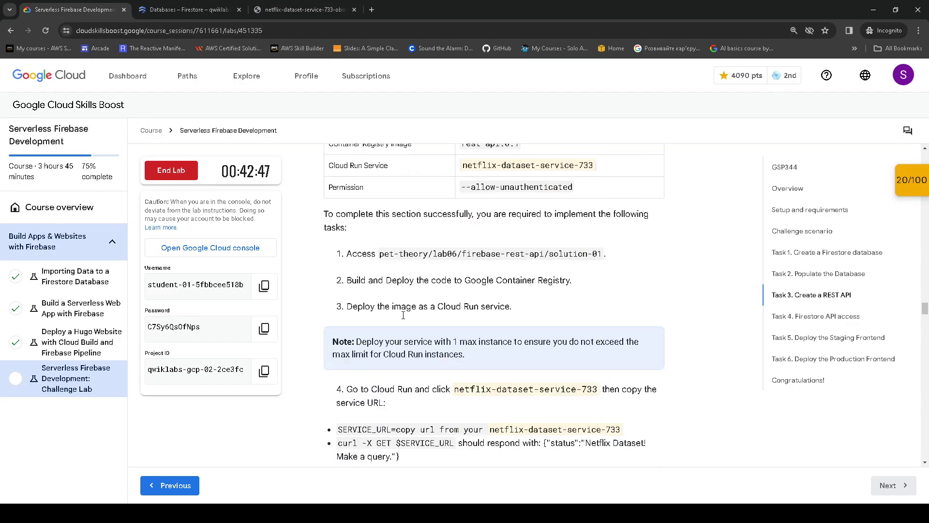
pyautogui.scroll(-1, 403, 315)
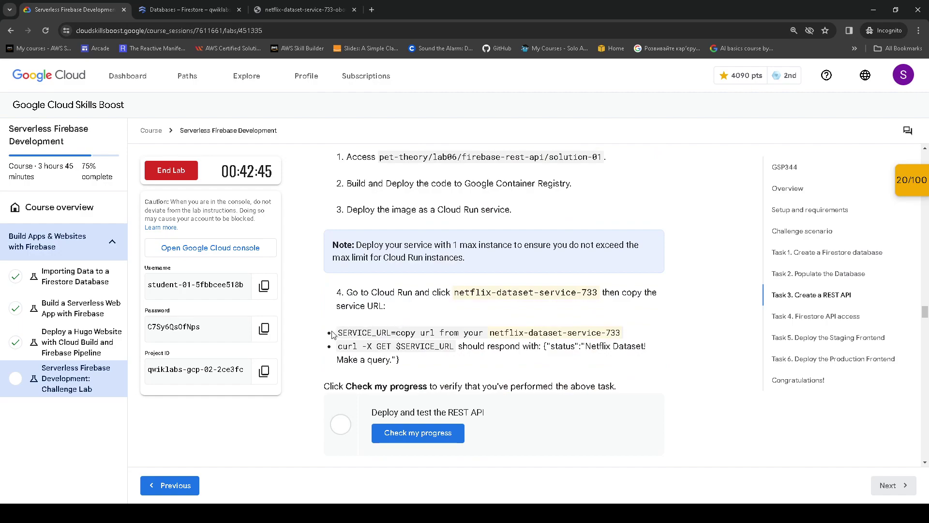
pyautogui.moveTo(348, 293); pyautogui.dragTo(393, 317)
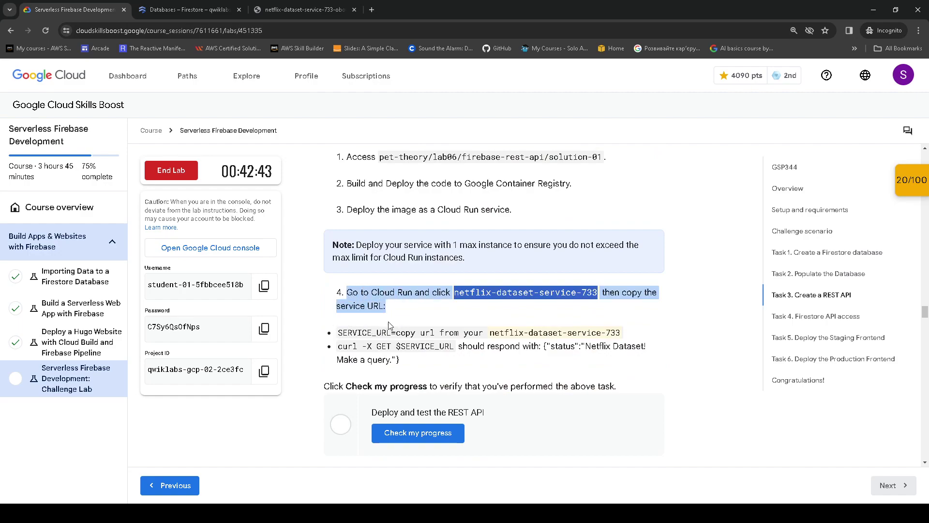
pyautogui.click(354, 328)
pyautogui.moveTo(339, 331); pyautogui.dragTo(390, 329)
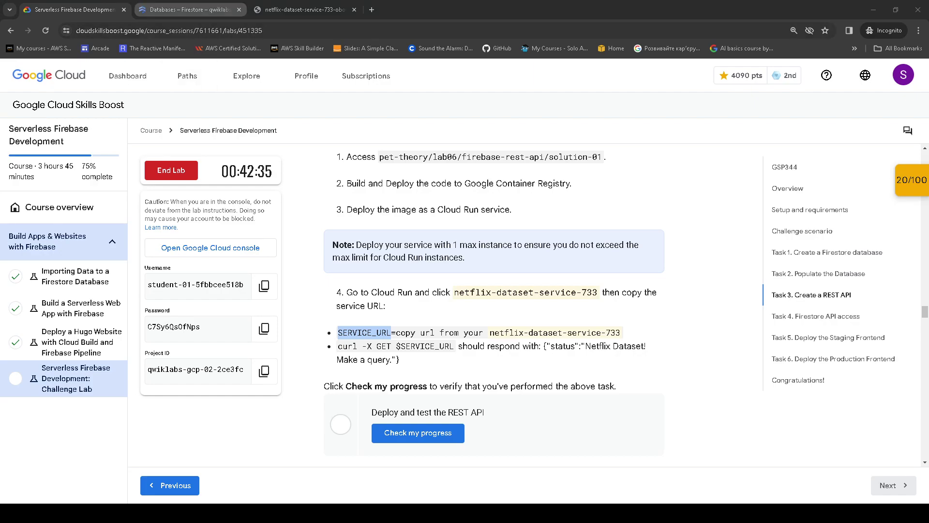
# - Export SERVICE_URL with the deployed service's run.app URL
pyautogui.hotkey('ctrl', 'Tab')
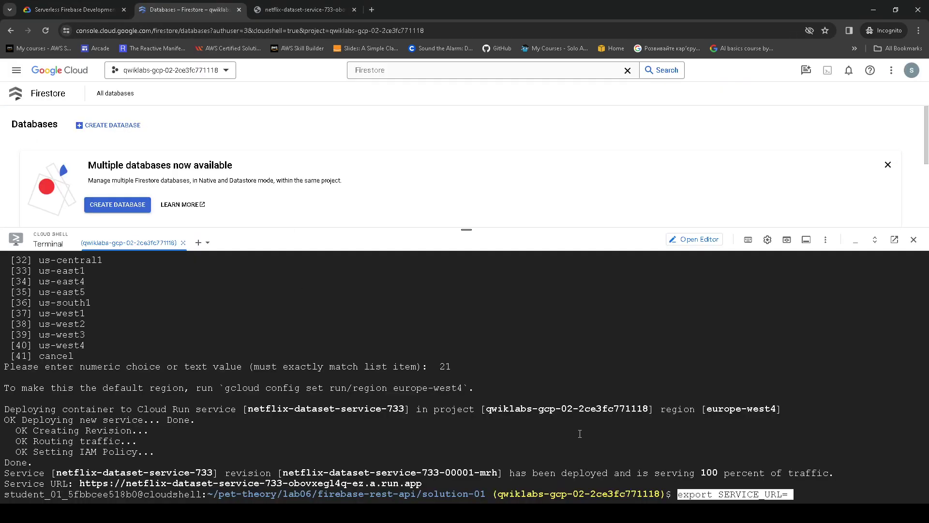
pyautogui.click(289, 10)
pyautogui.click(241, 32)
pyautogui.hotkey('ctrl', 'c')
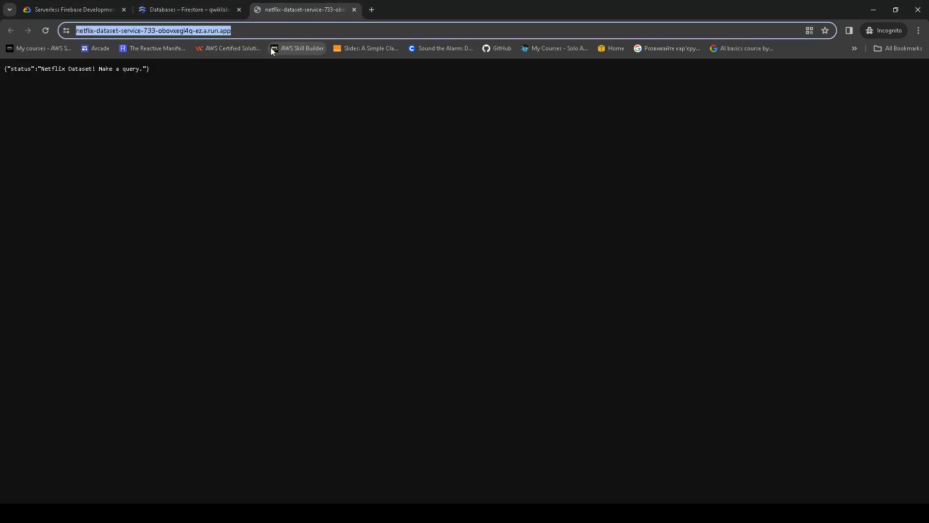
pyautogui.click(192, 12)
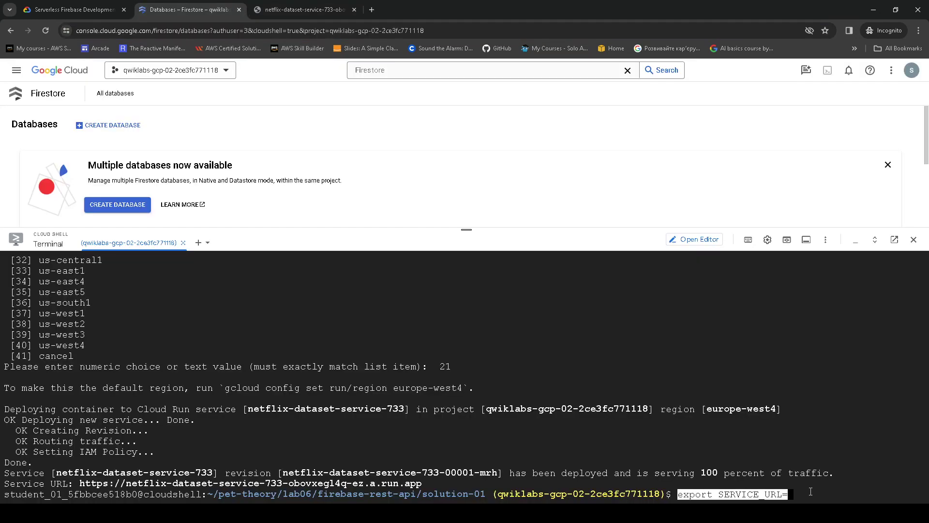
pyautogui.click(807, 478)
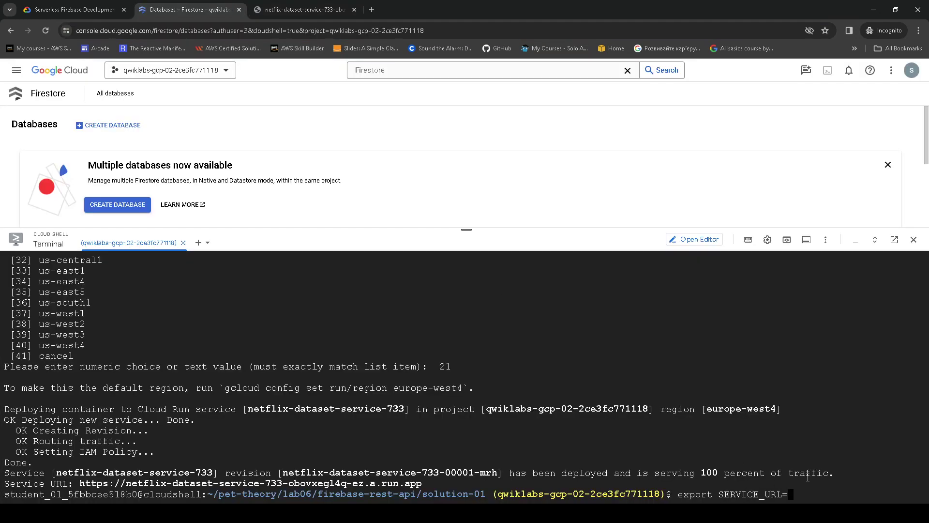
pyautogui.hotkey('ctrl', 'v')
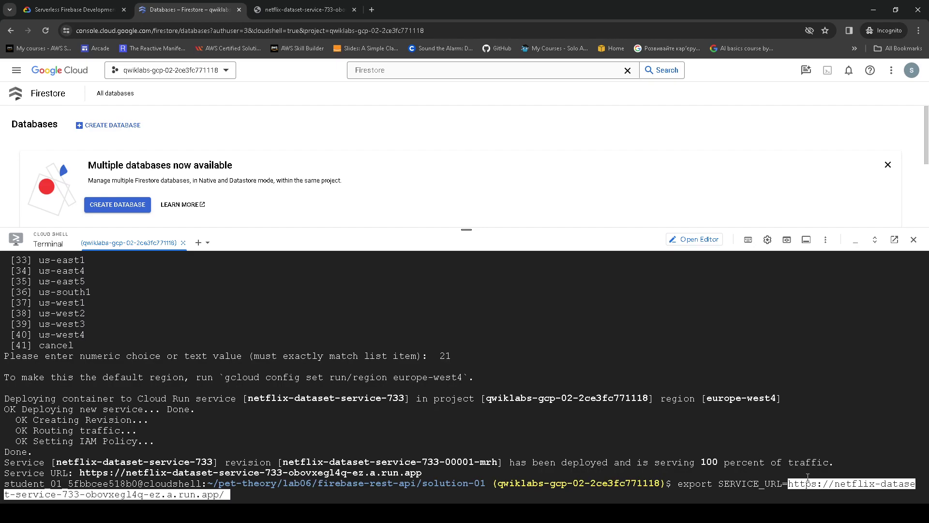
pyautogui.press('Return')
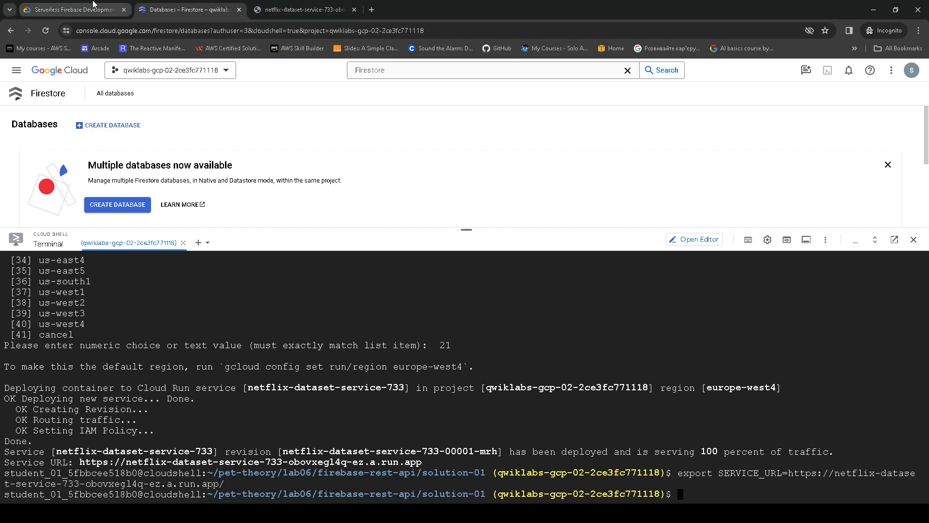
# - Run curl -X GET $SERVICE_URL and get the Netflix Dataset status reply
pyautogui.click(94, 7)
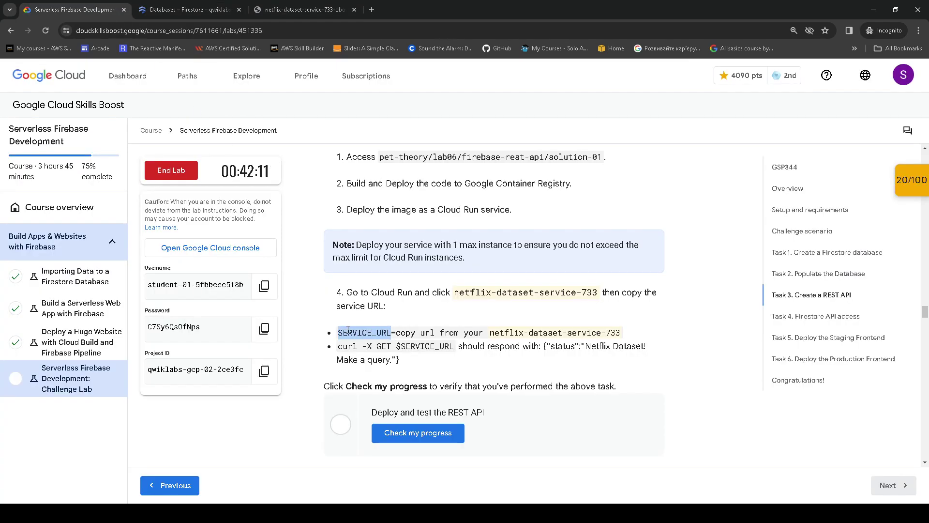
pyautogui.click(353, 345)
pyautogui.moveTo(339, 345); pyautogui.dragTo(455, 354)
pyautogui.hotkey('ctrl', 'c')
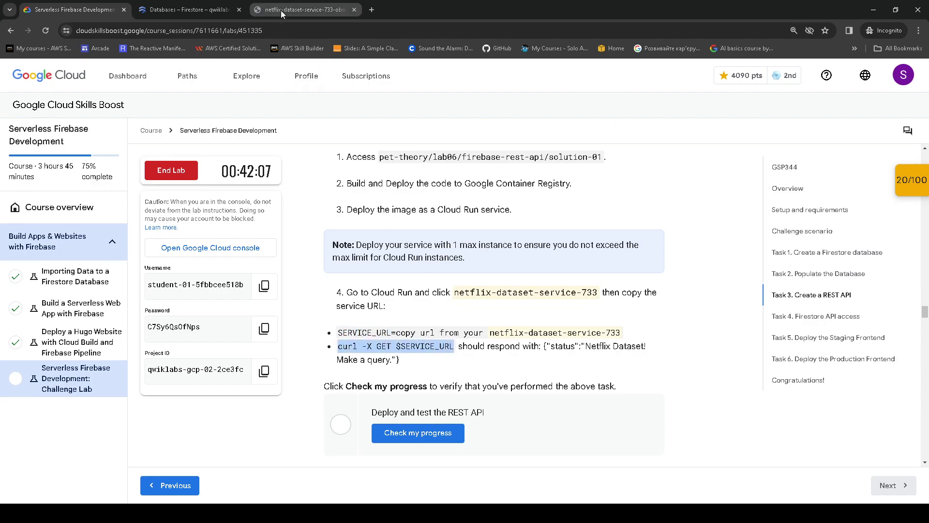
pyautogui.click(286, 11)
pyautogui.hotkey('ctrl', 'shift', 'Tab')
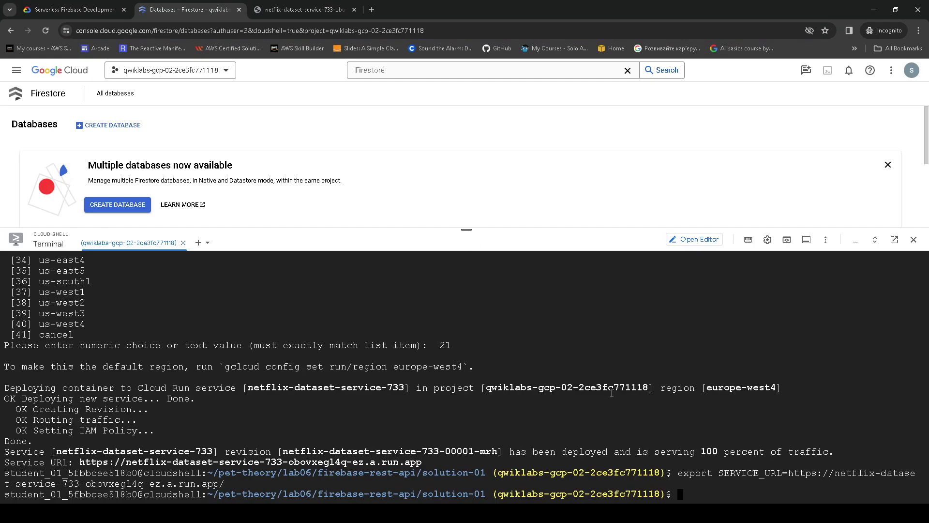
pyautogui.hotkey('ctrl', 'v')
pyautogui.press('Return')
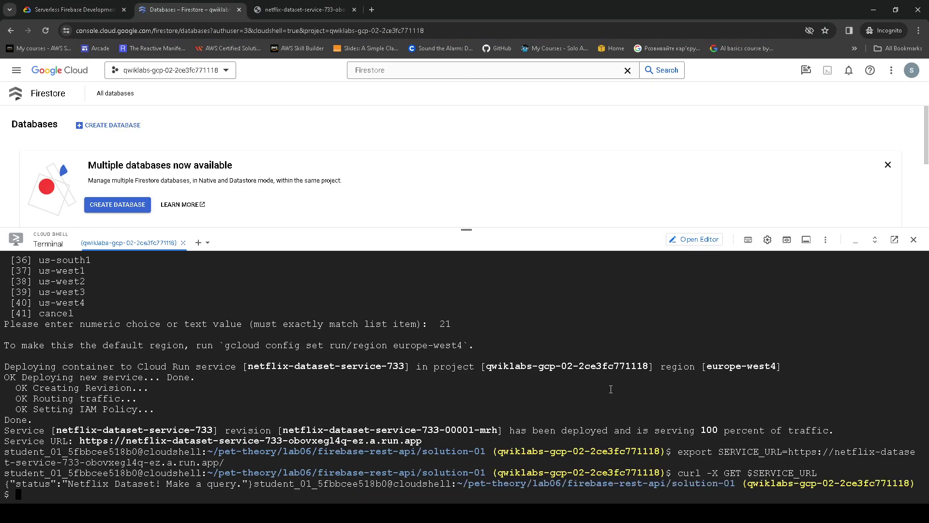
pyautogui.moveTo(102, 484); pyautogui.dragTo(276, 484)
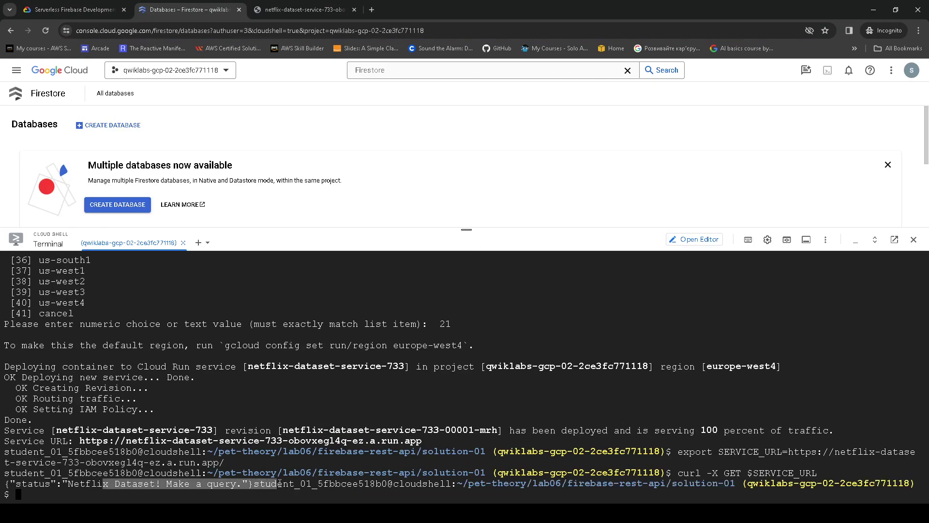
# - Compare the JSON response and verify Deploy and test the REST API, reaching 40/100
pyautogui.click(124, 4)
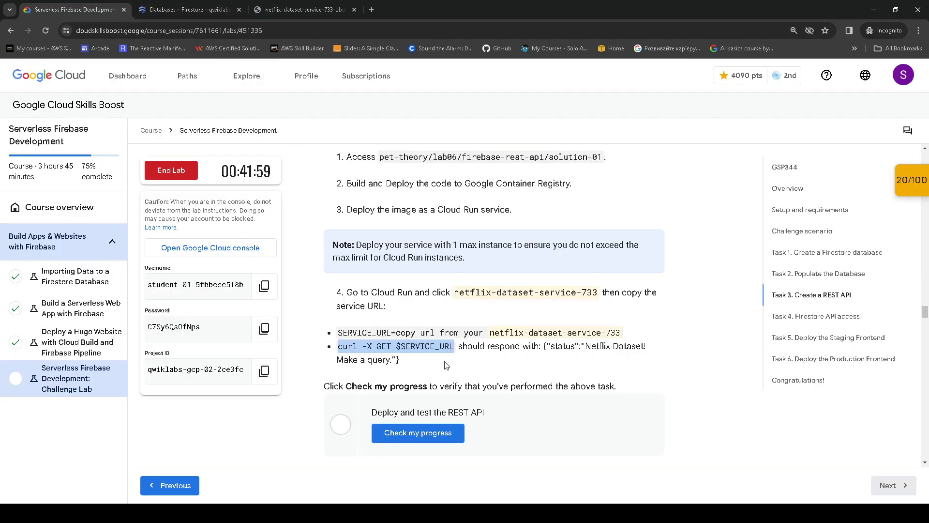
pyautogui.moveTo(543, 346); pyautogui.dragTo(400, 359)
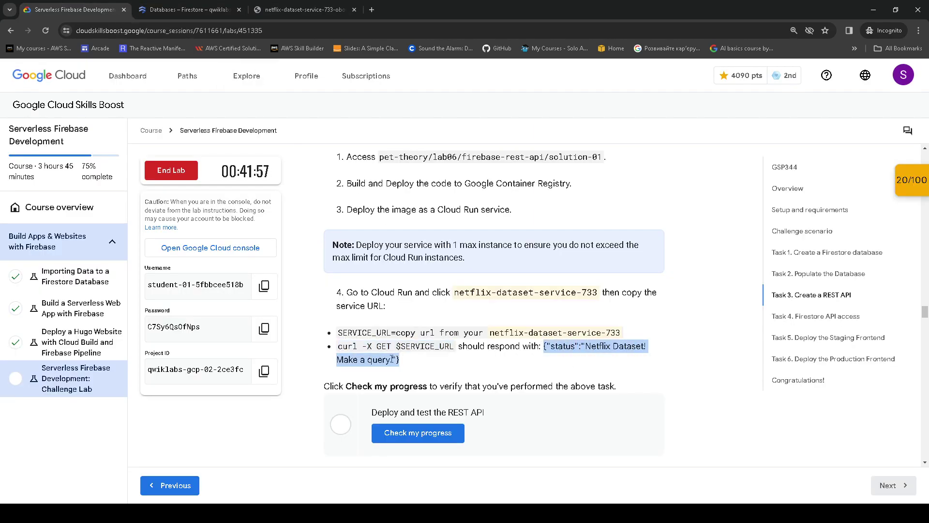
pyautogui.click(448, 444)
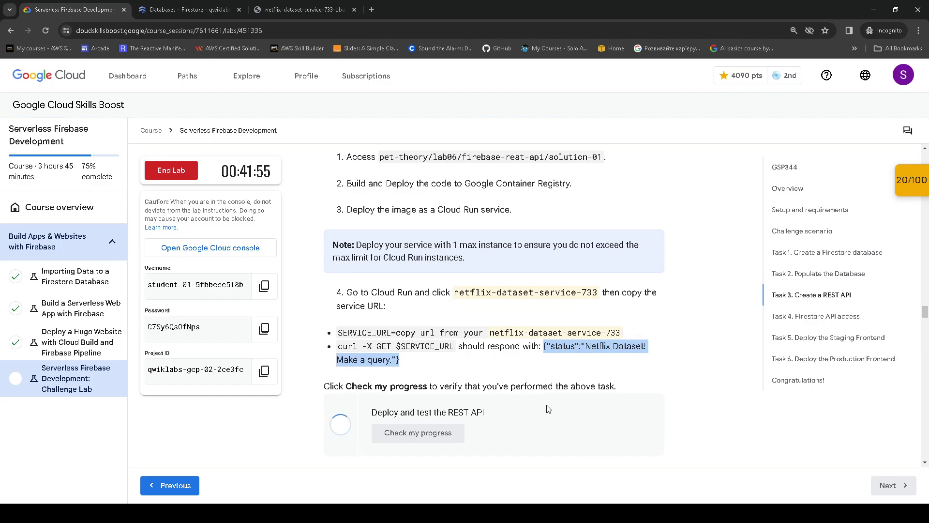
pyautogui.scroll(-3, 673, 266)
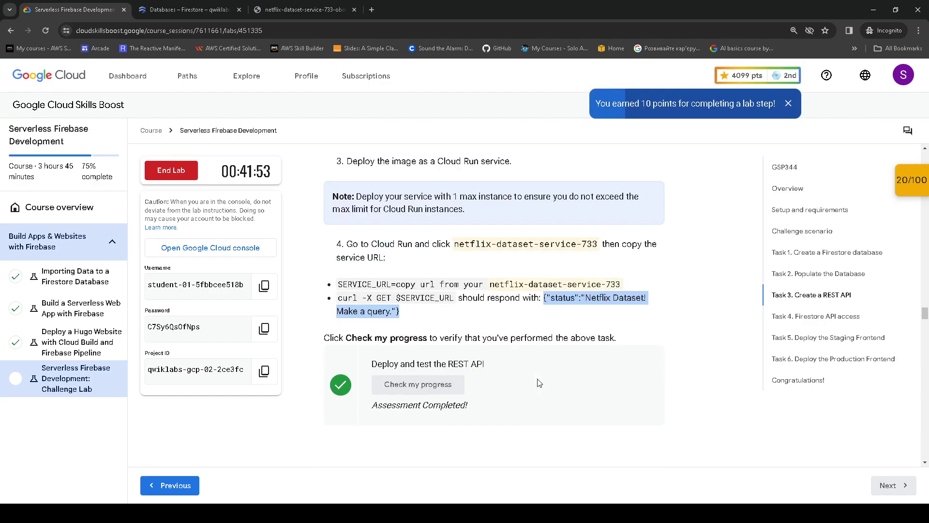
pyautogui.scroll(-5, 532, 242)
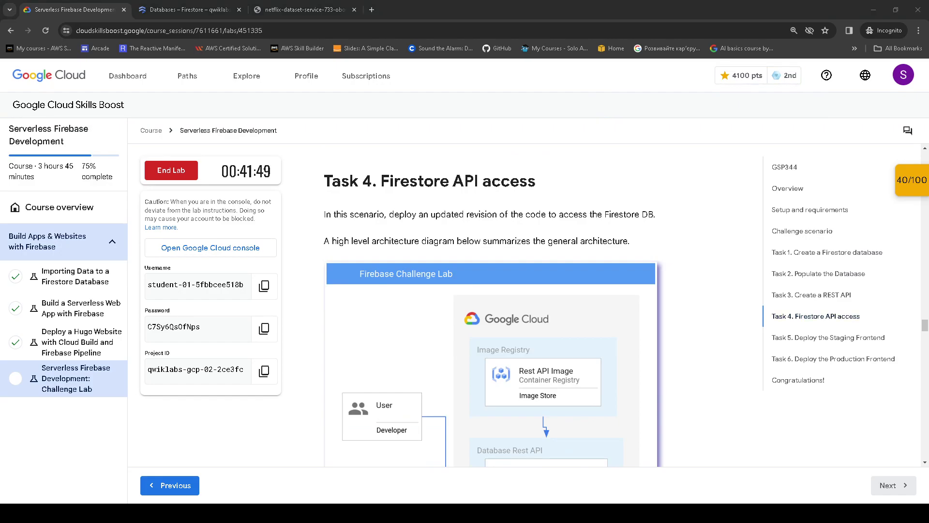
pyautogui.hotkey('alt', 'Tab')
pyautogui.hotkey('ctrl', 'Tab')
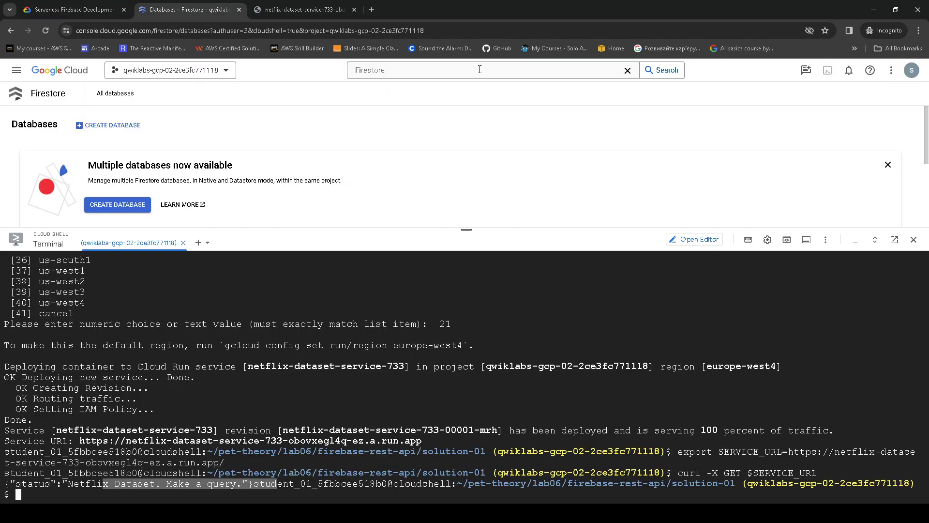
# - Read the Task 4 scenario and view its architecture diagram
pyautogui.click(73, 9)
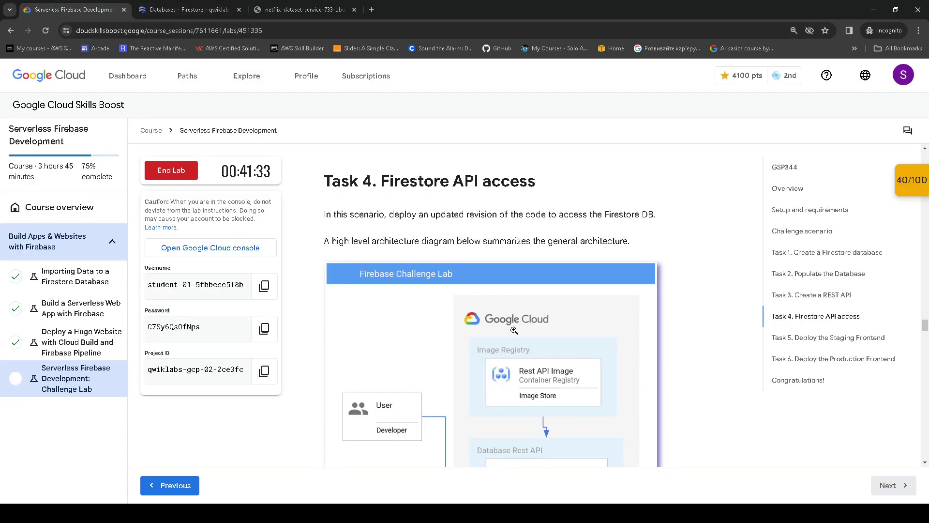
pyautogui.moveTo(321, 181); pyautogui.dragTo(570, 198)
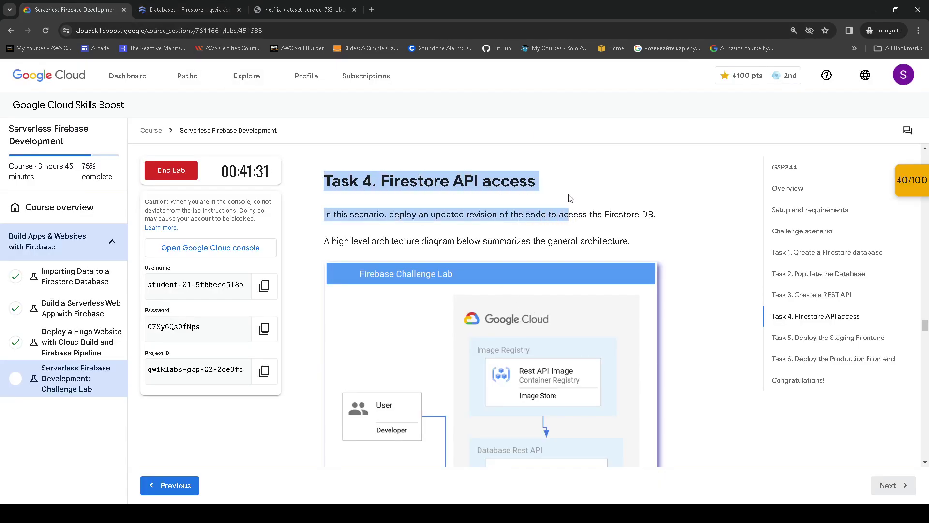
pyautogui.scroll(-1, 425, 178)
pyautogui.click(340, 164)
pyautogui.moveTo(334, 165); pyautogui.dragTo(693, 205)
pyautogui.scroll(-2, 559, 243)
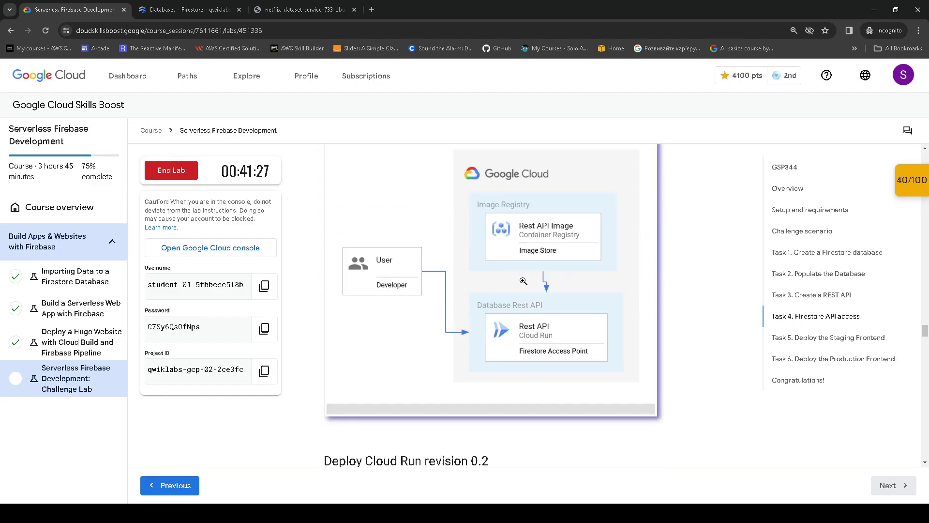
pyautogui.click(518, 306)
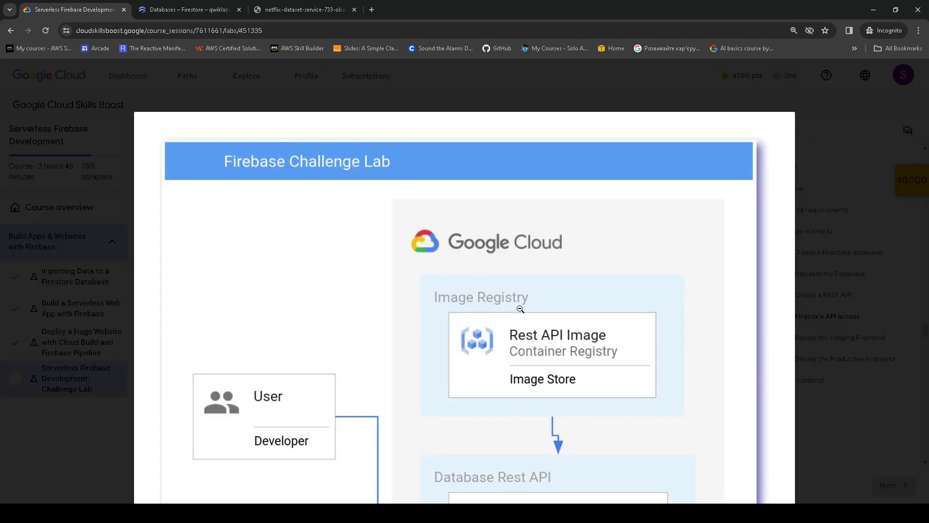
pyautogui.click(521, 309)
pyautogui.scroll(-4, 550, 301)
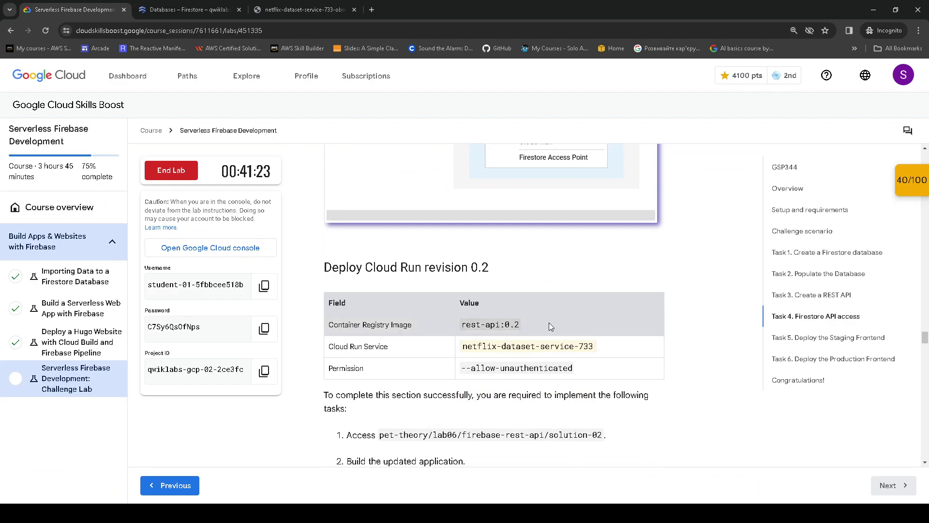
# - Note rest-api:0.2, netflix-dataset-service-733, --allow-unauthenticated and copy the solution-02 path
pyautogui.moveTo(461, 324); pyautogui.dragTo(530, 324)
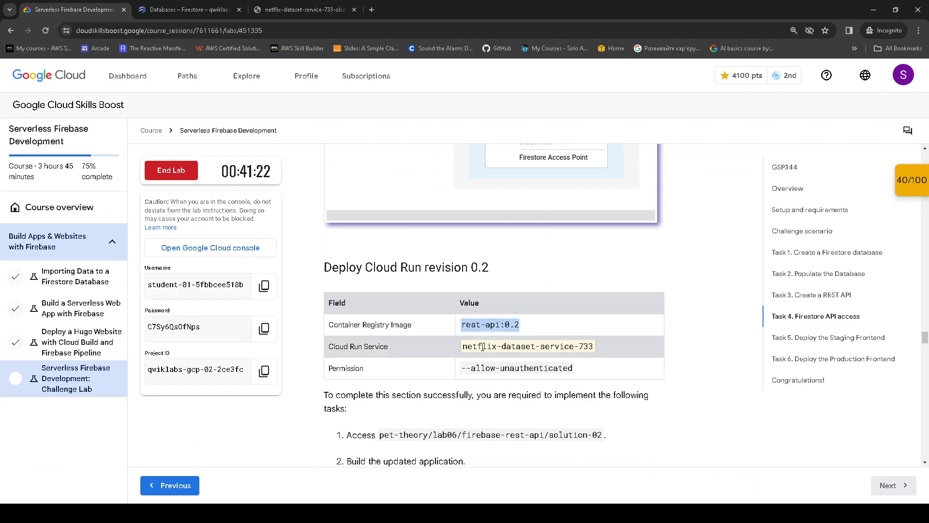
pyautogui.moveTo(463, 346); pyautogui.dragTo(584, 347)
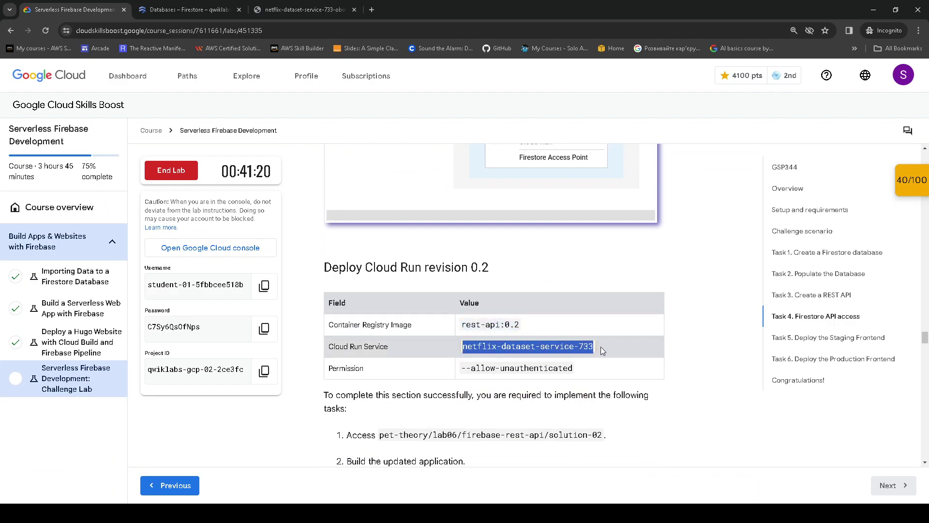
pyautogui.moveTo(459, 370); pyautogui.dragTo(575, 368)
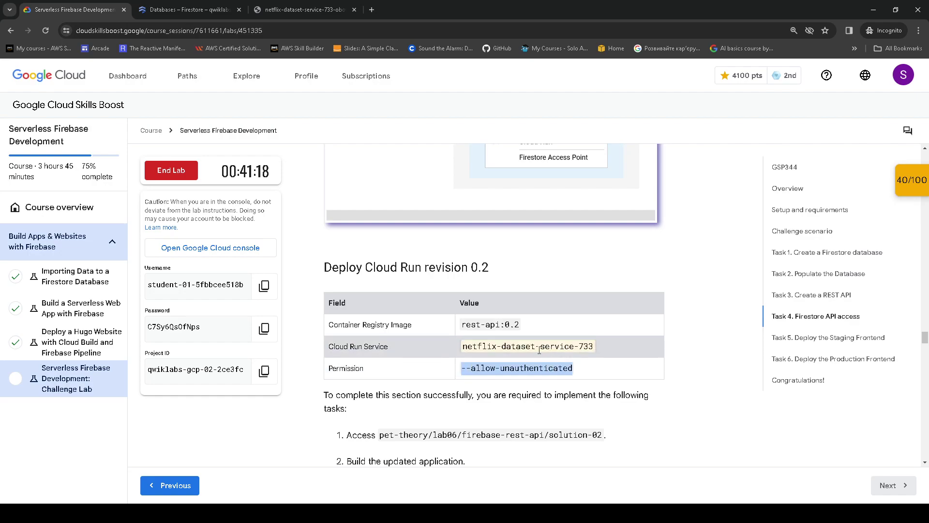
pyautogui.scroll(-1, 545, 354)
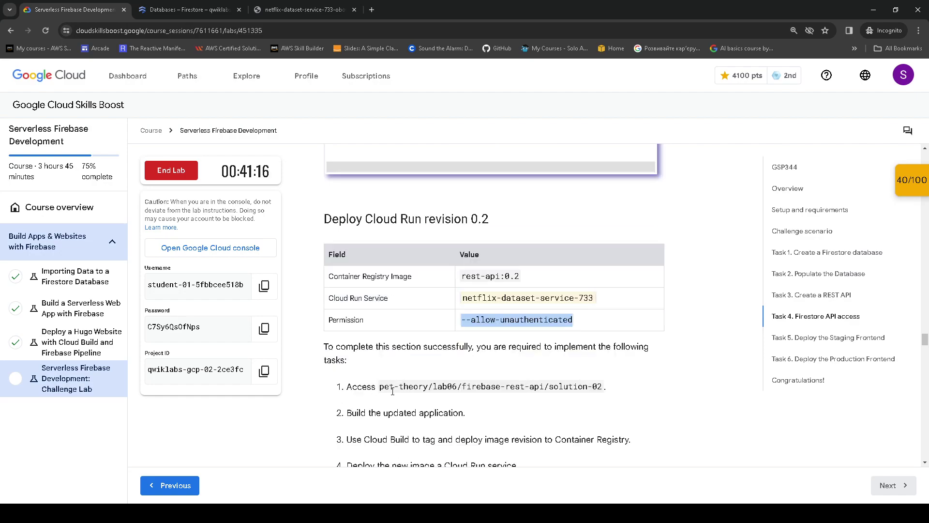
pyautogui.moveTo(380, 386); pyautogui.dragTo(618, 392)
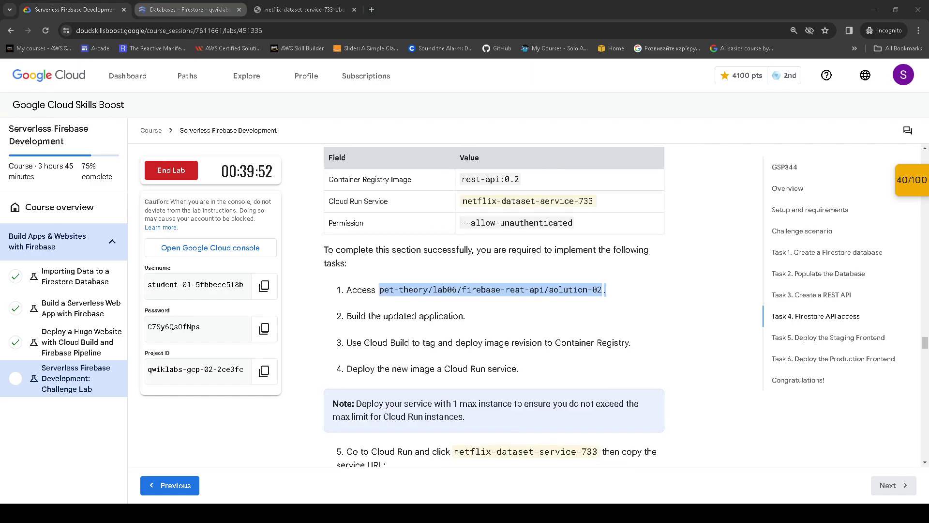
pyautogui.click(187, 9)
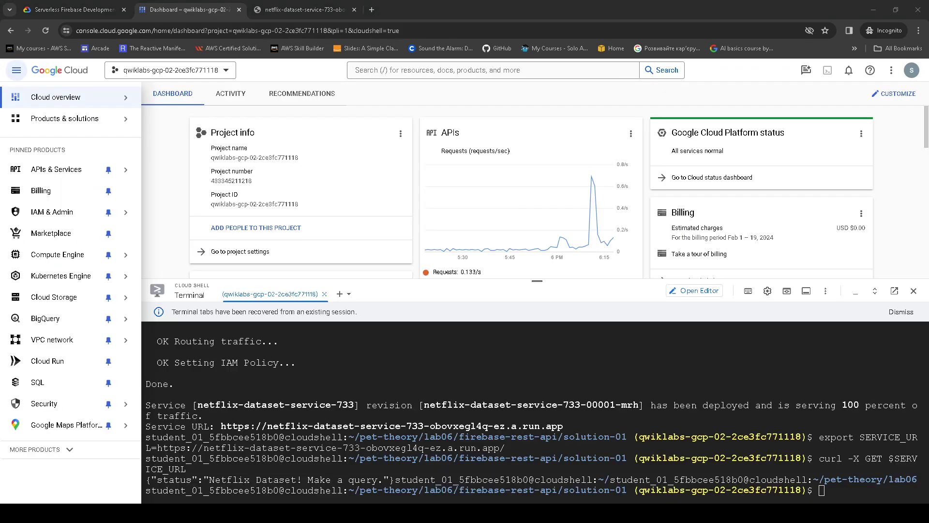
# - Change Cloud Shell into pet-theory/lab06/firebase-rest-api/solution-02
pyautogui.click(846, 491)
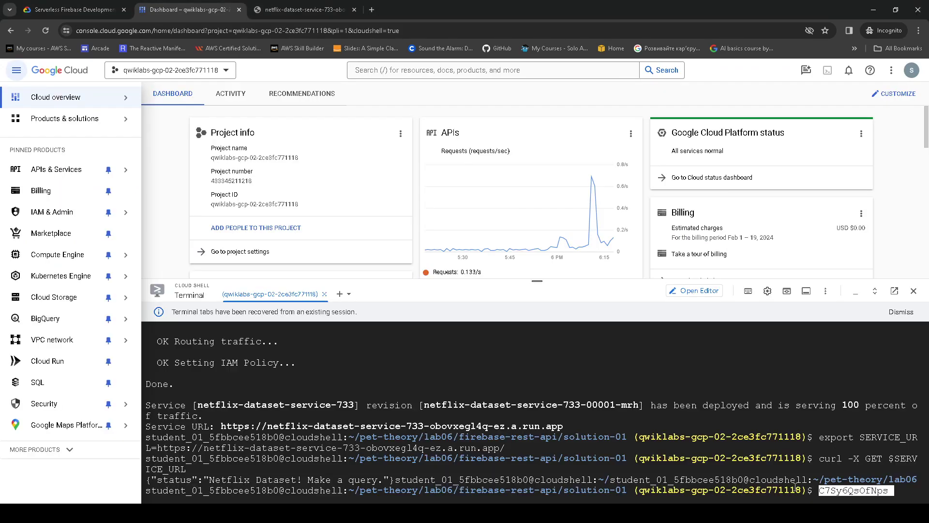
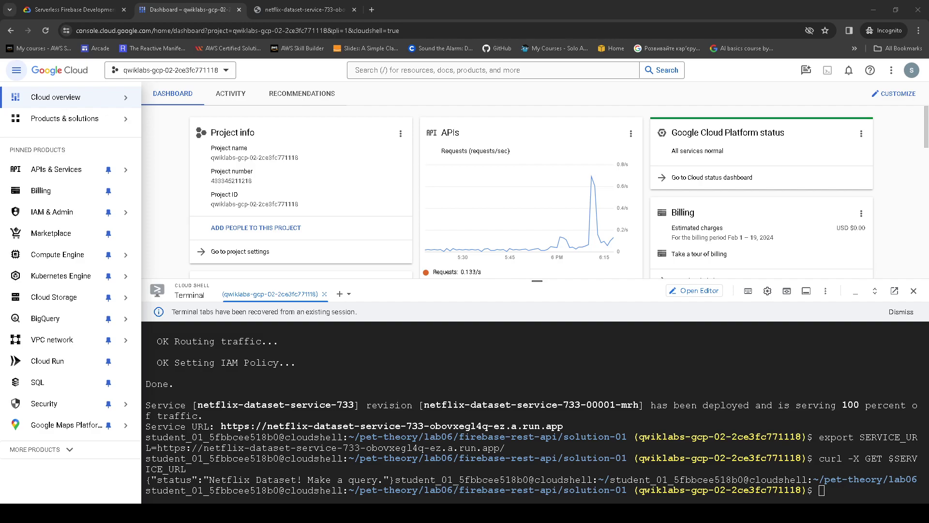
pyautogui.click(852, 499)
pyautogui.write('cd ~/pet-theory/lab06/firebase-rest-api/solution-02')
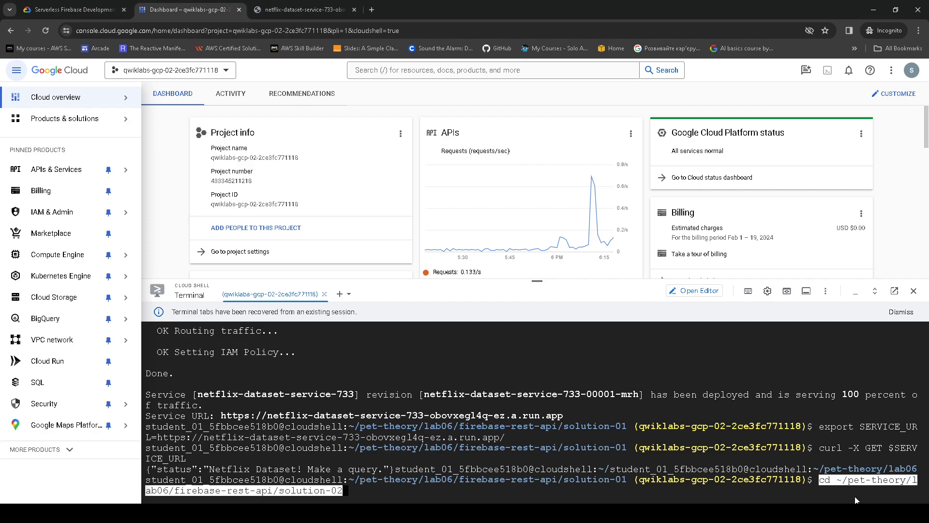
pyautogui.press('Return')
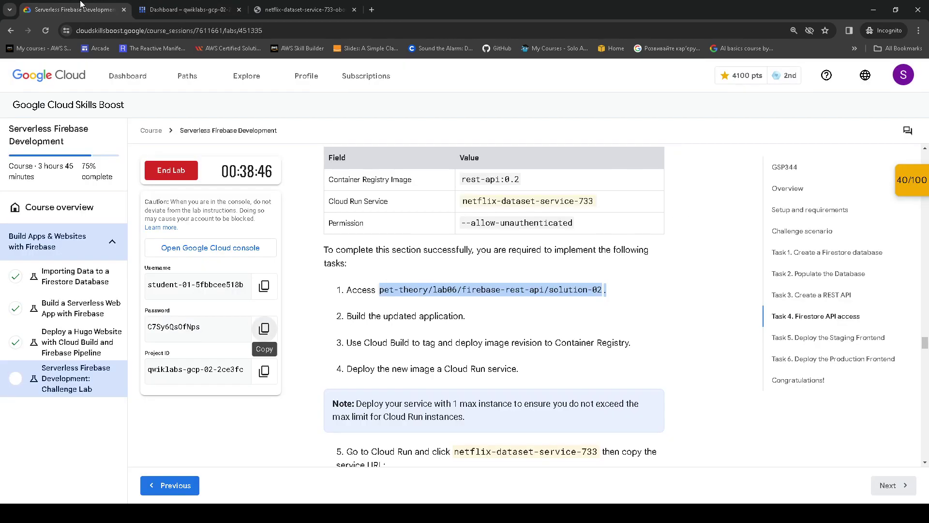
# - Run npm install in solution-02, adding 154 packages
pyautogui.click(83, 5)
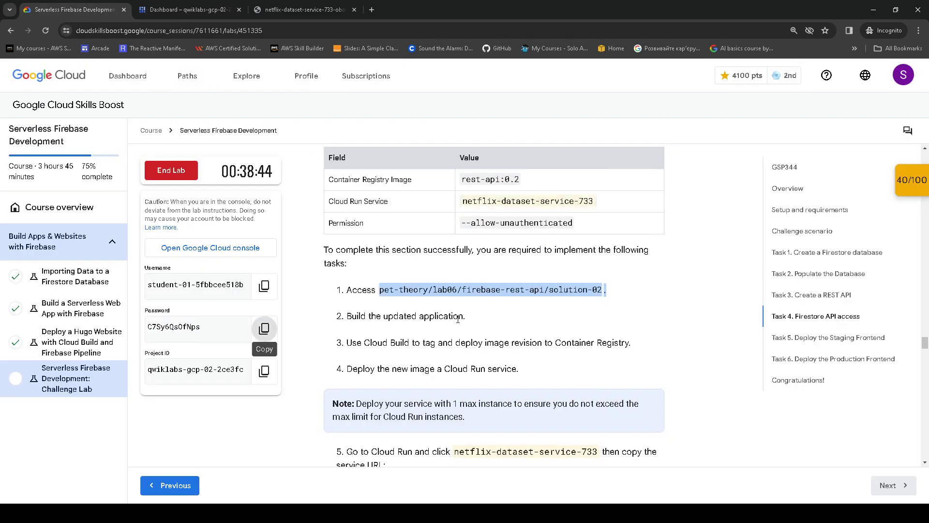
pyautogui.scroll(-1, 458, 320)
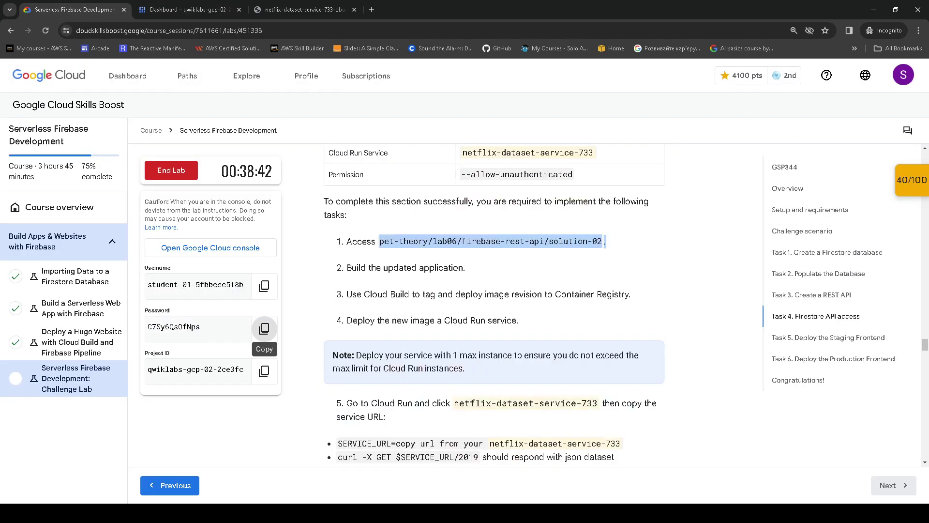
pyautogui.hotkey('alt', 'Tab')
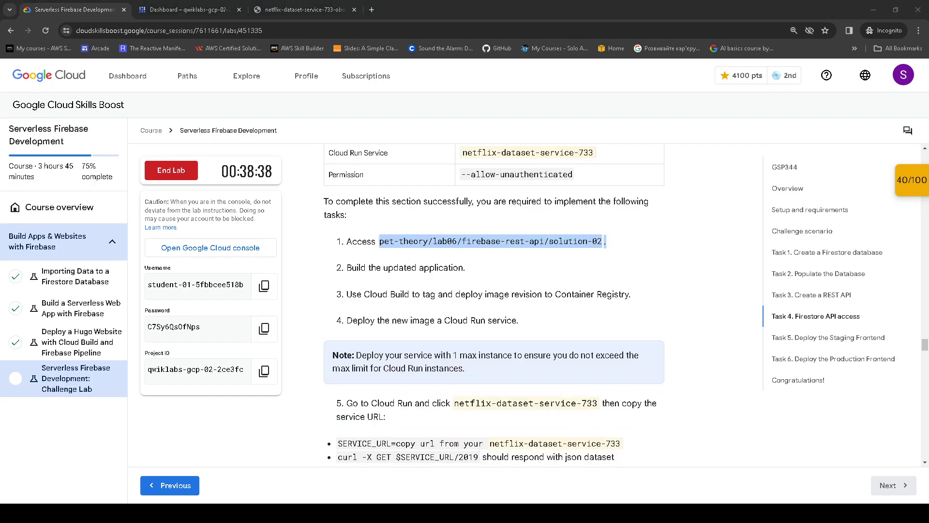
pyautogui.click(188, 10)
pyautogui.press('Return')
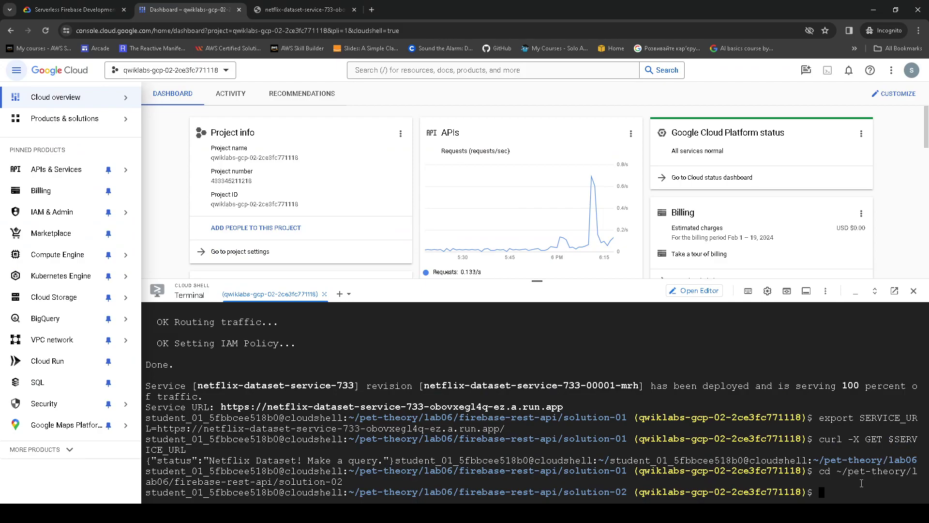
pyautogui.hotkey('ctrl', 'v')
pyautogui.press('Return')
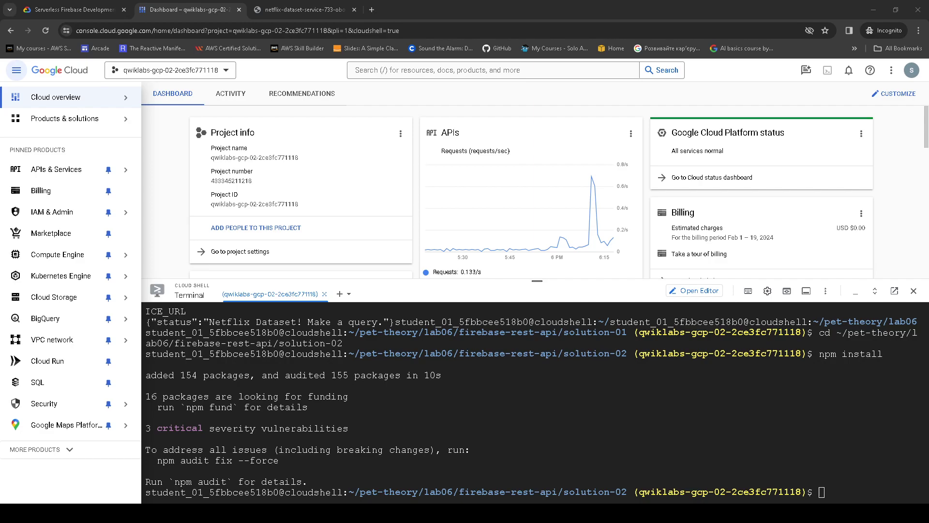
# - Build and push the rest-api:0.2 image, rerunning after the 401 credentials error
pyautogui.click(856, 484)
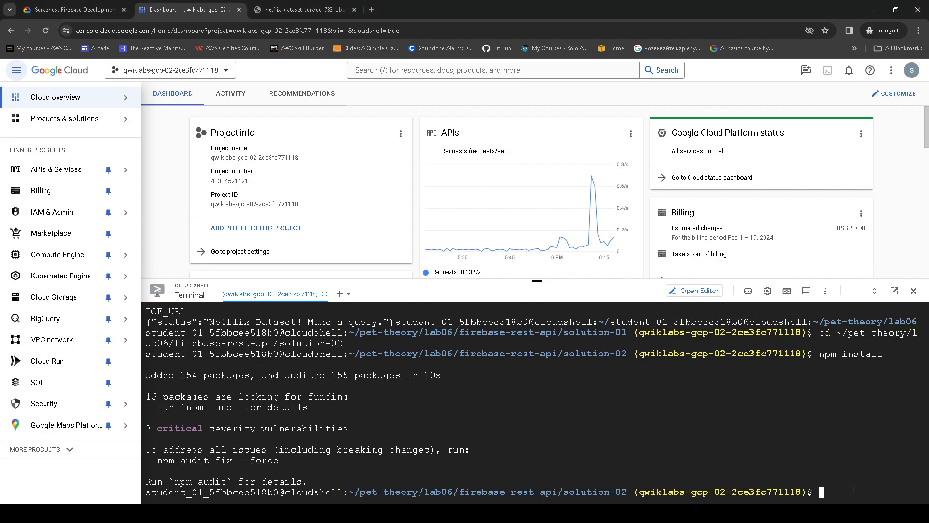
pyautogui.hotkey('ctrl', 'v')
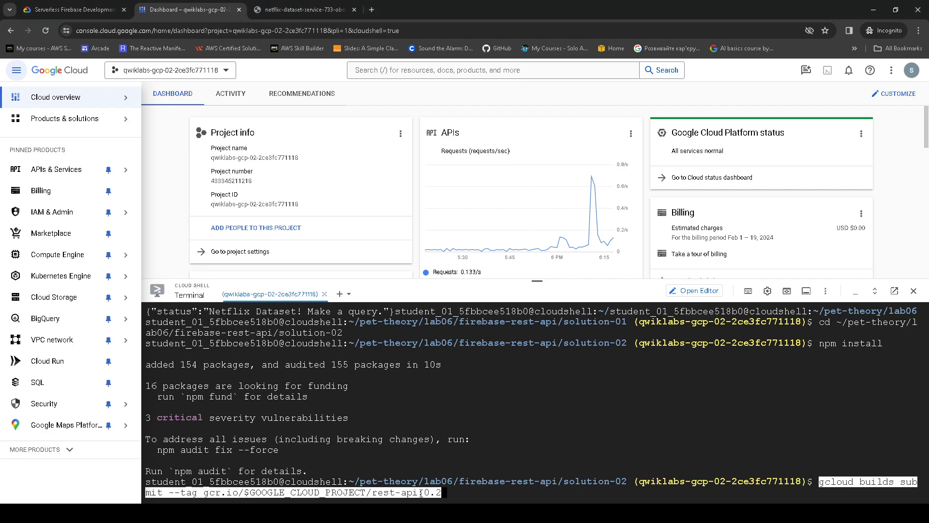
pyautogui.press('Return')
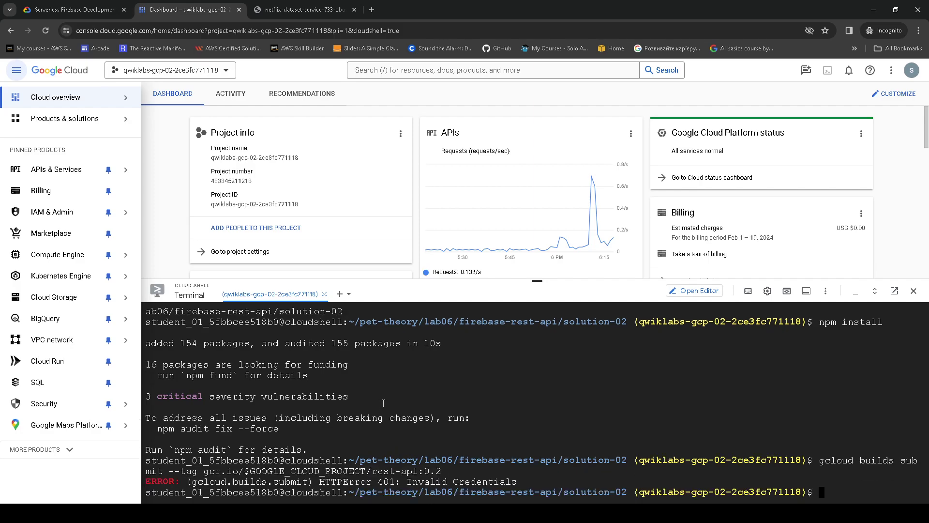
pyautogui.press('Up')
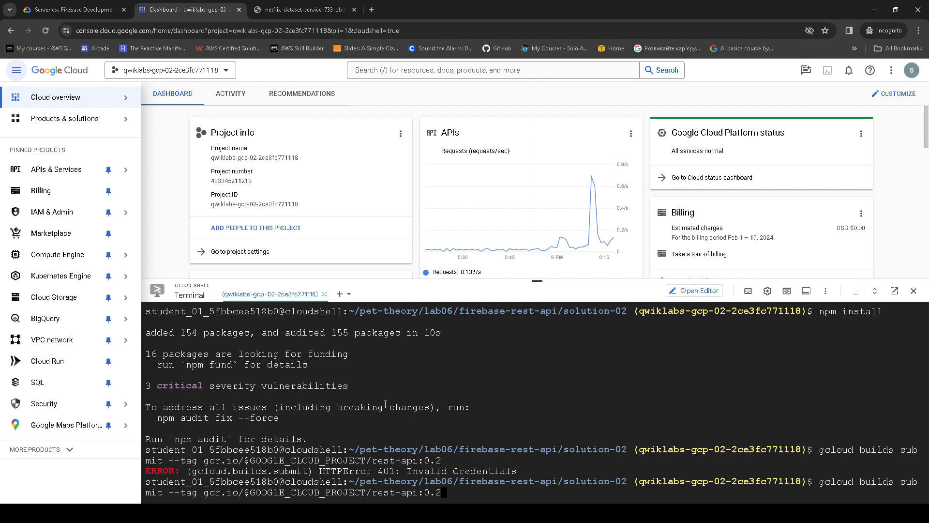
pyautogui.press('Return')
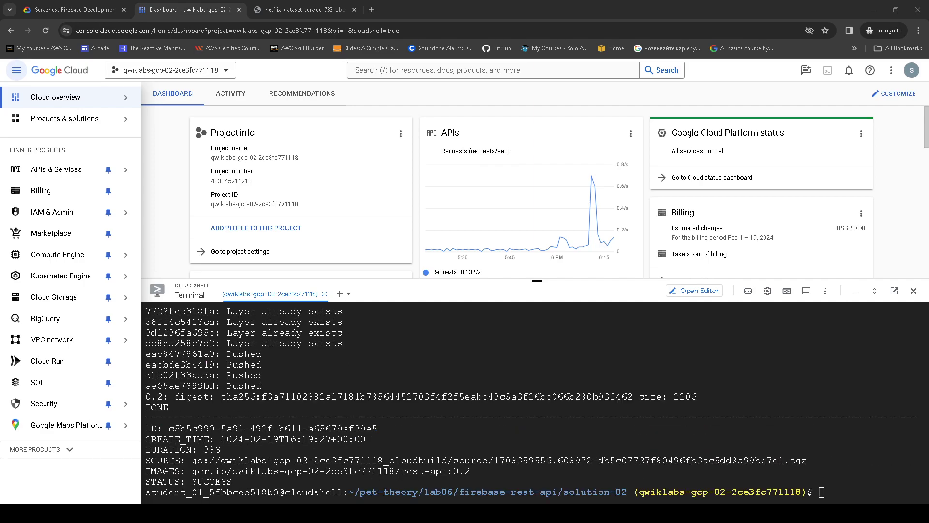
# - Start the Cloud Run deployment of rest-api:0.2 up to the region prompt
pyautogui.click(856, 487)
pyautogui.hotkey('ctrl', 'v')
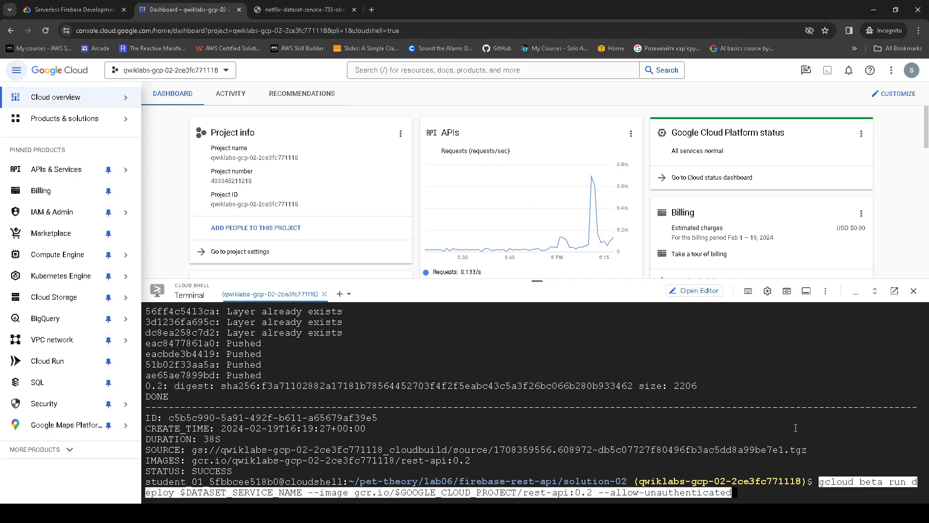
pyautogui.press('Return')
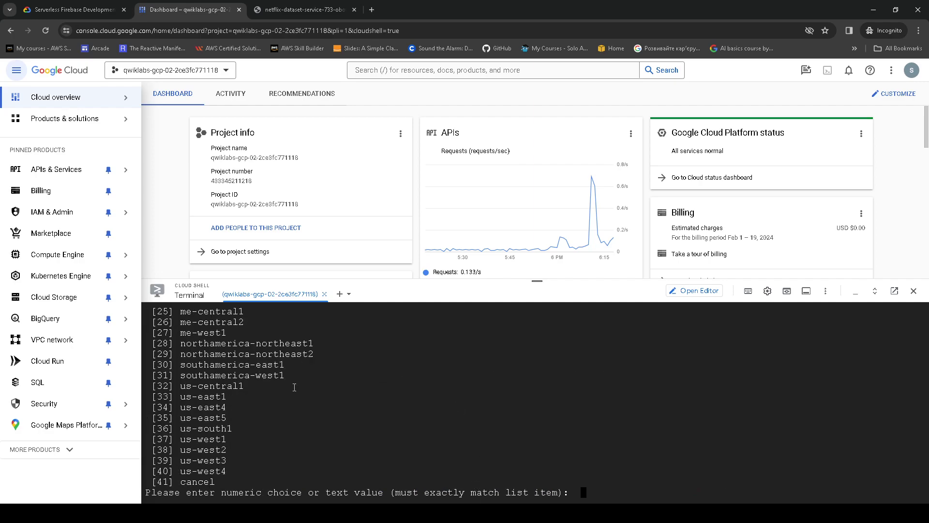
# - Choose region 21 (europe-west4) so rest-api:0.2 deploys as revision 00002-6tz
pyautogui.scroll(5, 294, 387)
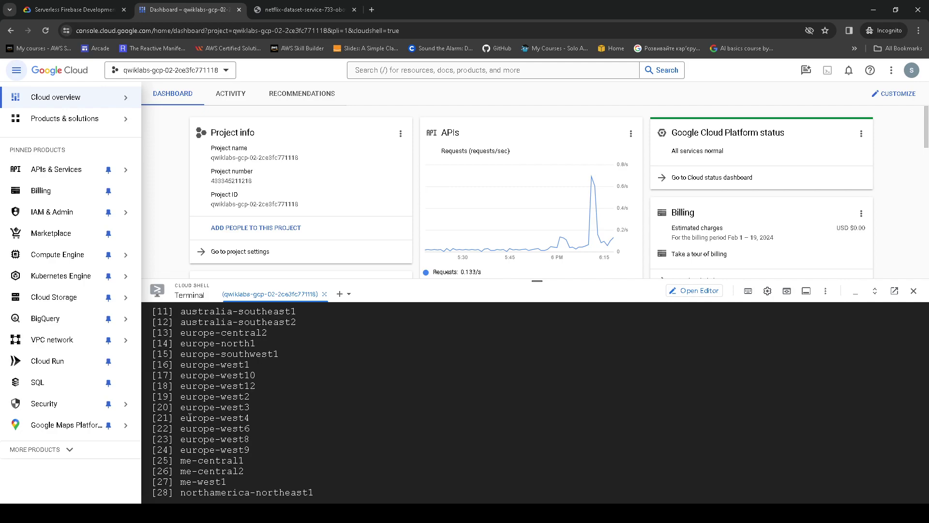
pyautogui.scroll(-5, 263, 425)
pyautogui.write('21')
pyautogui.press('Return')
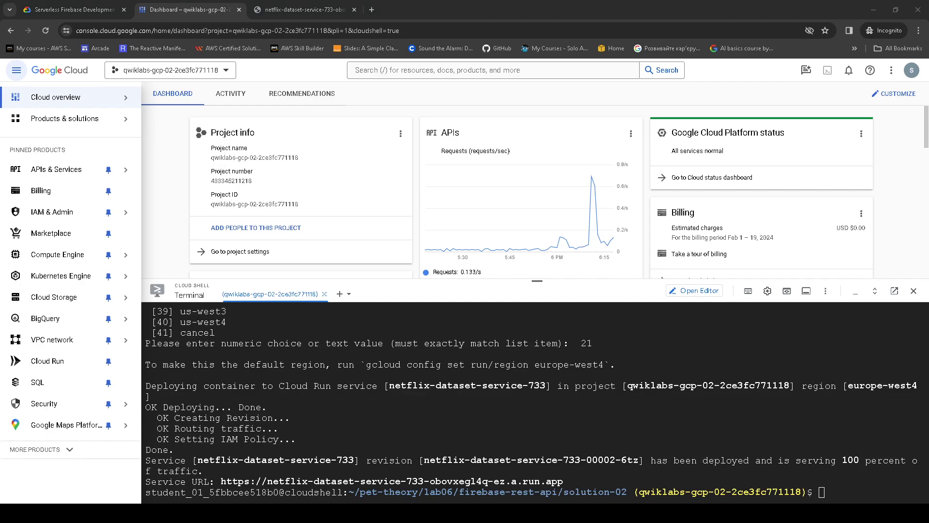
# - Check the Netflix Dataset status at the new revision's URL, then return to Task 4's test steps
pyautogui.click(323, 481)
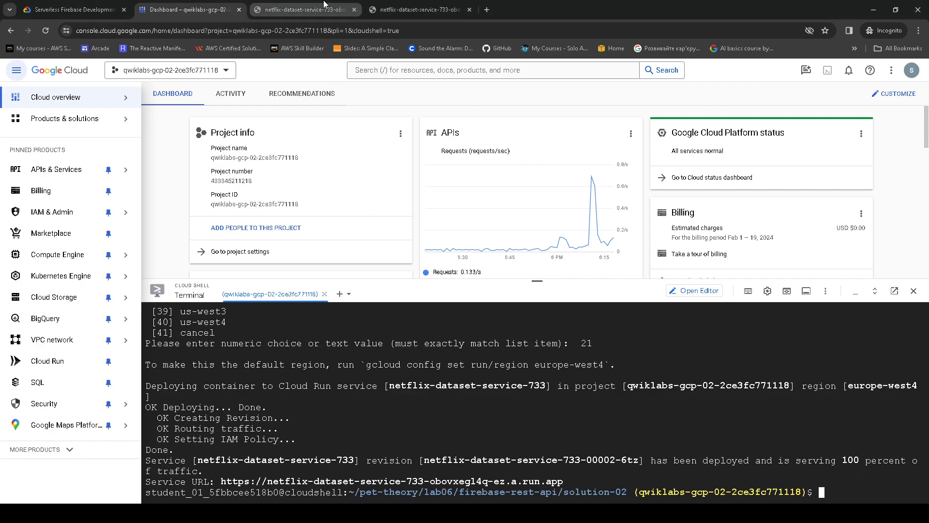
pyautogui.click(306, 9)
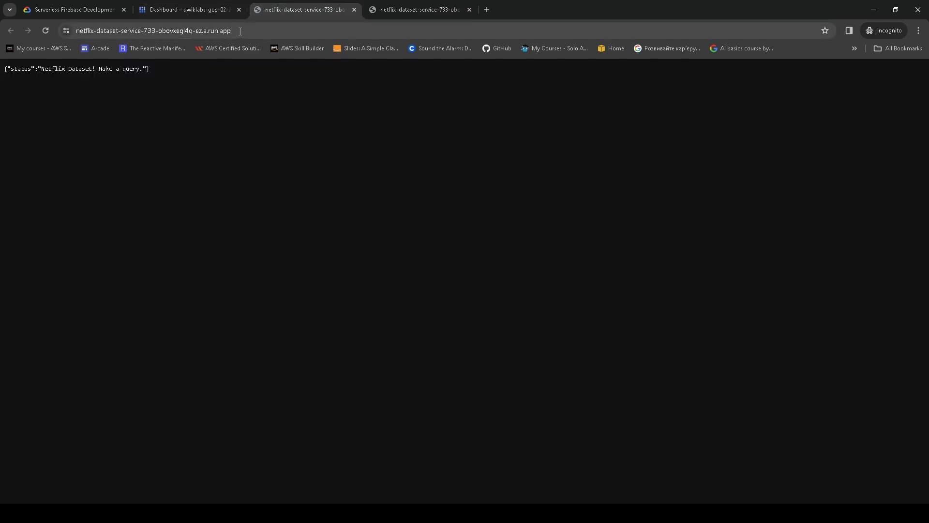
pyautogui.click(189, 10)
pyautogui.click(73, 9)
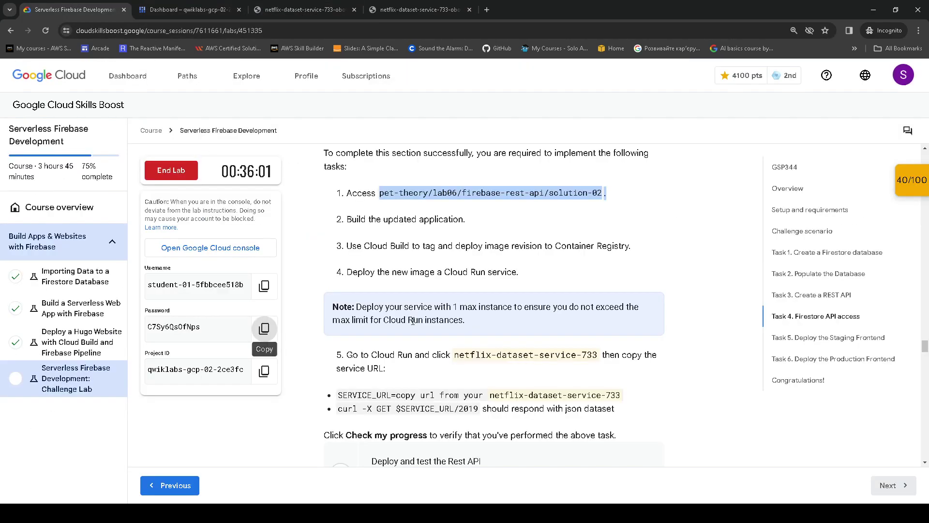
pyautogui.scroll(-2, 413, 321)
pyautogui.moveTo(338, 298); pyautogui.dragTo(392, 298)
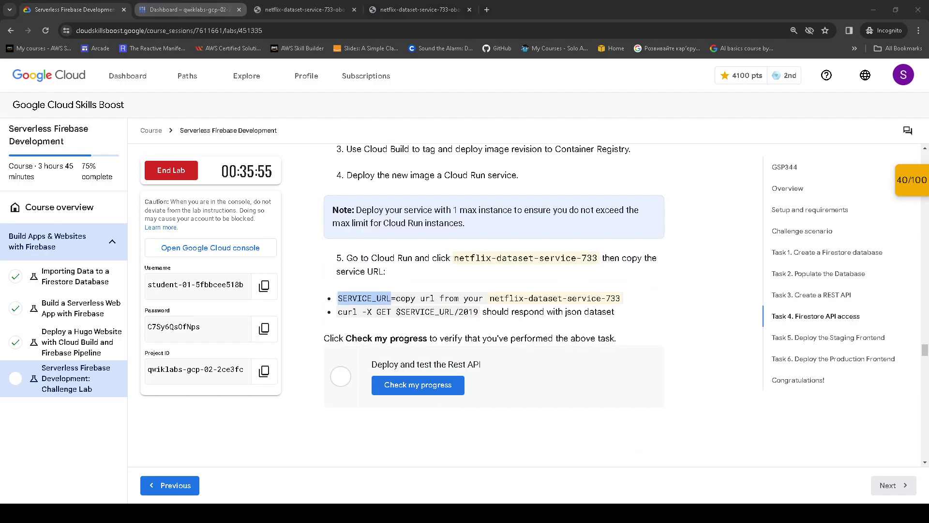
# - Export SERVICE_URL with the copied netflix-dataset-service-733 URL in Cloud Shell
pyautogui.click(186, 10)
pyautogui.press('Up')
pyautogui.press('Up')
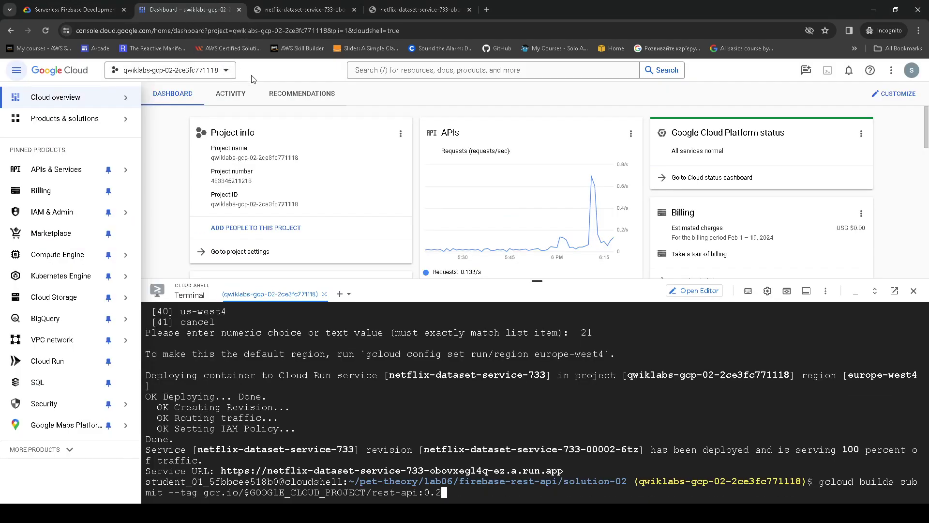
pyautogui.press('Up')
pyautogui.press('Up')
pyautogui.press('Up')
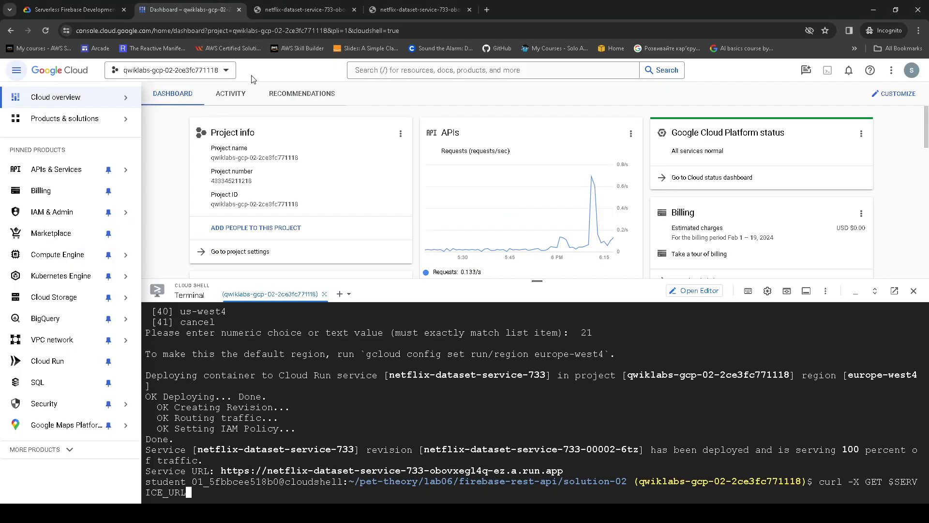
pyautogui.press('Up')
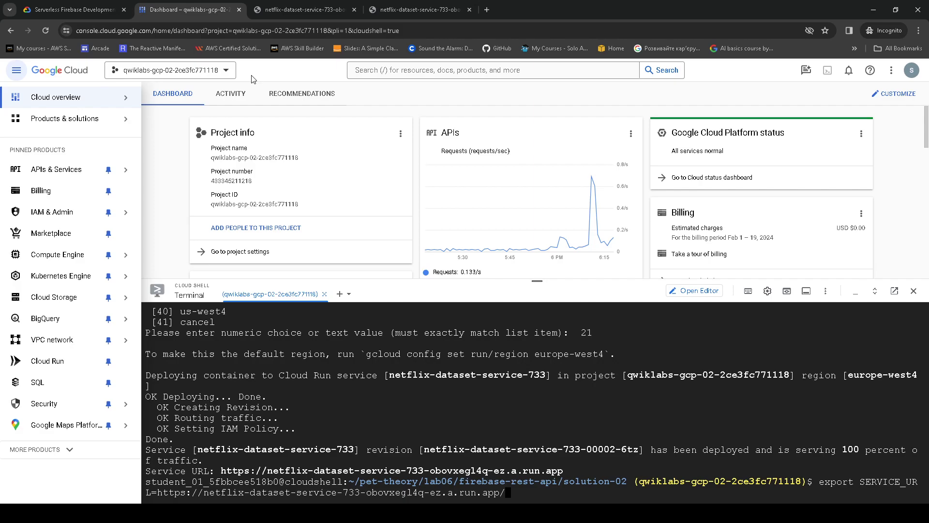
pyautogui.press('BackSpace')
pyautogui.press('BackSpace')
pyautogui.press('BackSpace')
pyautogui.press('BackSpace')
pyautogui.press('BackSpace')
pyautogui.press('BackSpace')
pyautogui.press('BackSpace')
pyautogui.press('BackSpace')
pyautogui.press('BackSpace')
pyautogui.press('BackSpace')
pyautogui.press('BackSpace')
pyautogui.press('BackSpace')
pyautogui.press('BackSpace')
pyautogui.press('BackSpace')
pyautogui.press('BackSpace')
pyautogui.press('BackSpace')
pyautogui.press('BackSpace')
pyautogui.press('BackSpace')
pyautogui.press('BackSpace')
pyautogui.press('BackSpace')
pyautogui.press('BackSpace')
pyautogui.press('BackSpace')
pyautogui.press('BackSpace')
pyautogui.press('BackSpace')
pyautogui.press('BackSpace')
pyautogui.press('BackSpace')
pyautogui.press('BackSpace')
pyautogui.press('BackSpace')
pyautogui.press('BackSpace')
pyautogui.press('BackSpace')
pyautogui.press('BackSpace')
pyautogui.press('BackSpace')
pyautogui.press('BackSpace')
pyautogui.press('BackSpace')
pyautogui.press('BackSpace')
pyautogui.press('BackSpace')
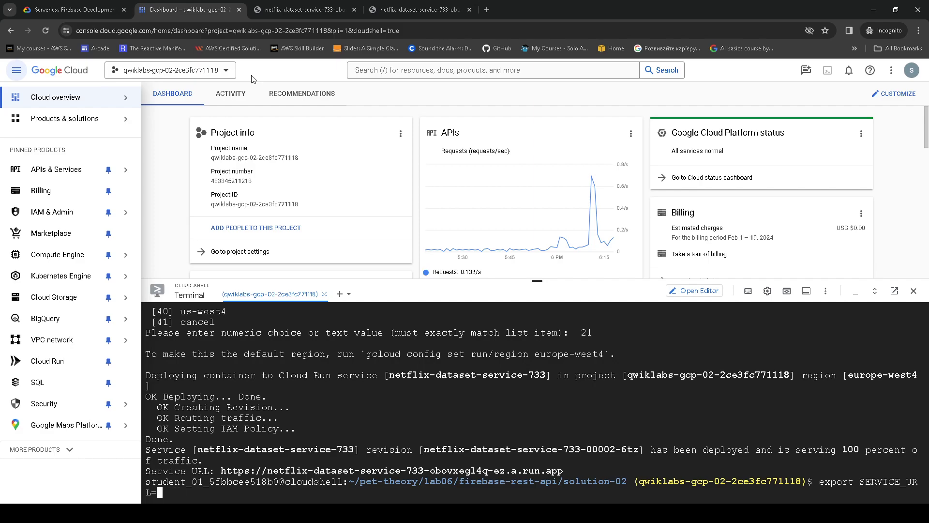
pyautogui.click(322, 9)
pyautogui.click(300, 31)
pyautogui.hotkey('ctrl', 'c')
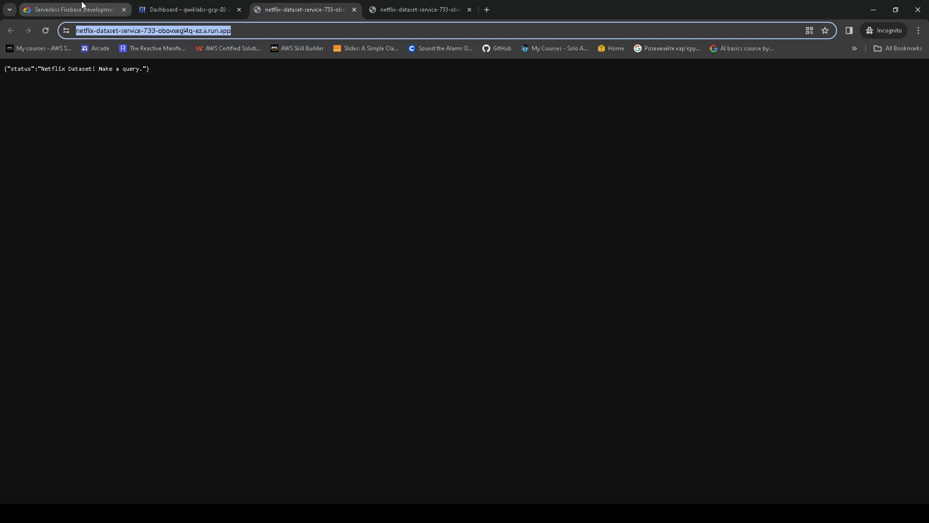
pyautogui.click(154, 7)
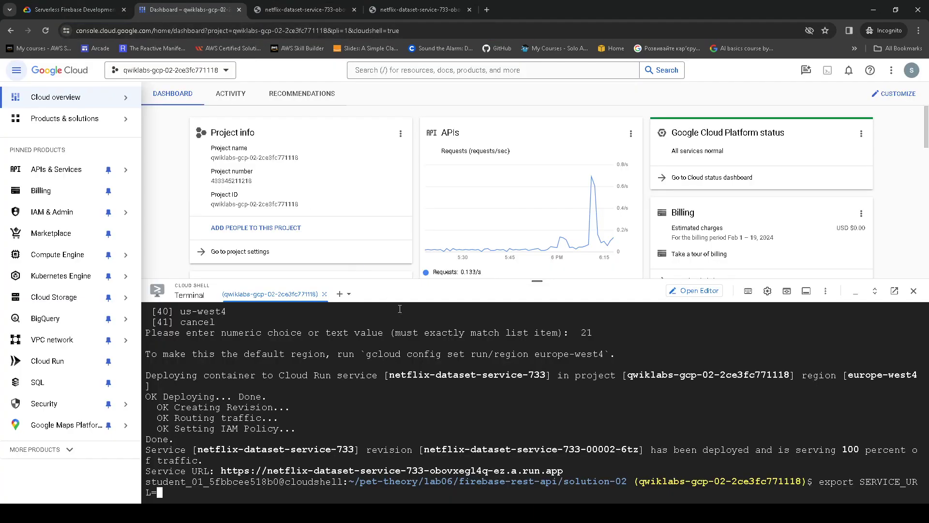
pyautogui.hotkey('ctrl', 'v')
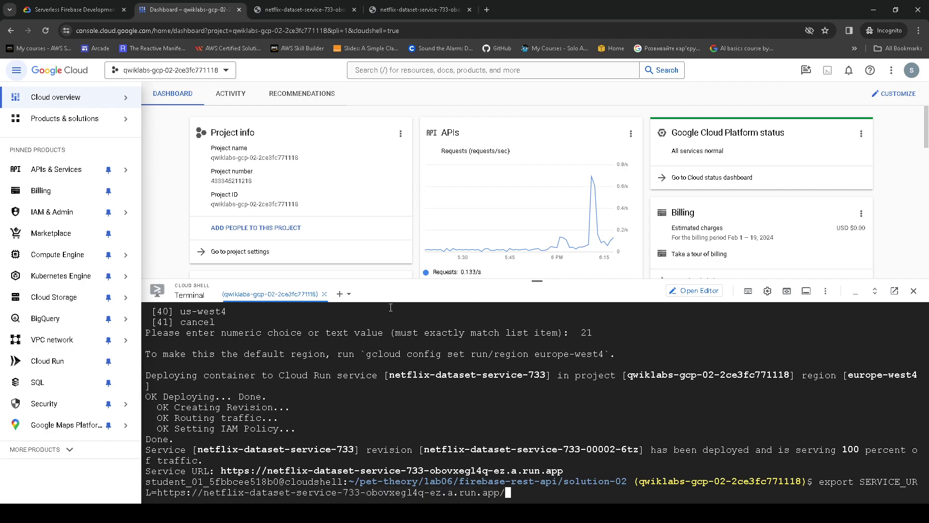
pyautogui.press('Return')
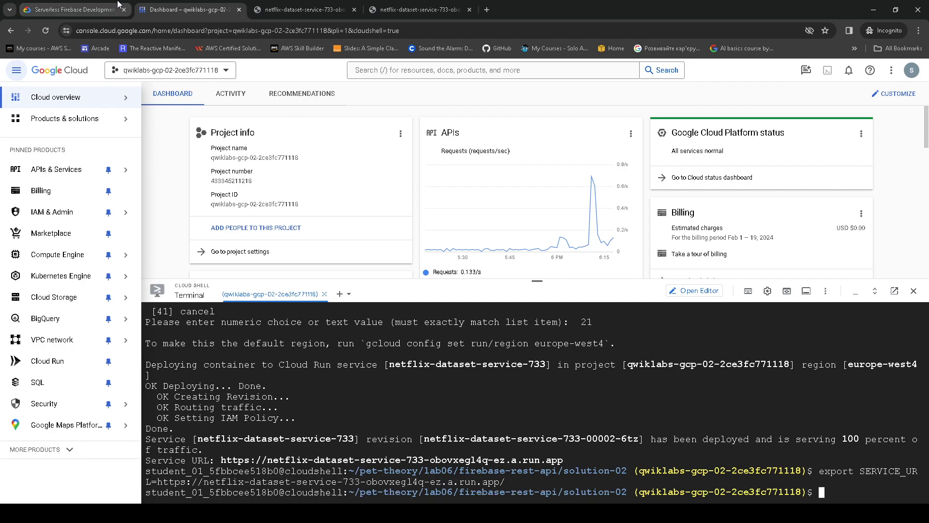
# - Run curl -X GET $SERVICE_URL to get the service's JSON status reply
pyautogui.press('Up')
pyautogui.press('Up')
pyautogui.press('Up')
pyautogui.press('Up')
pyautogui.press('Up')
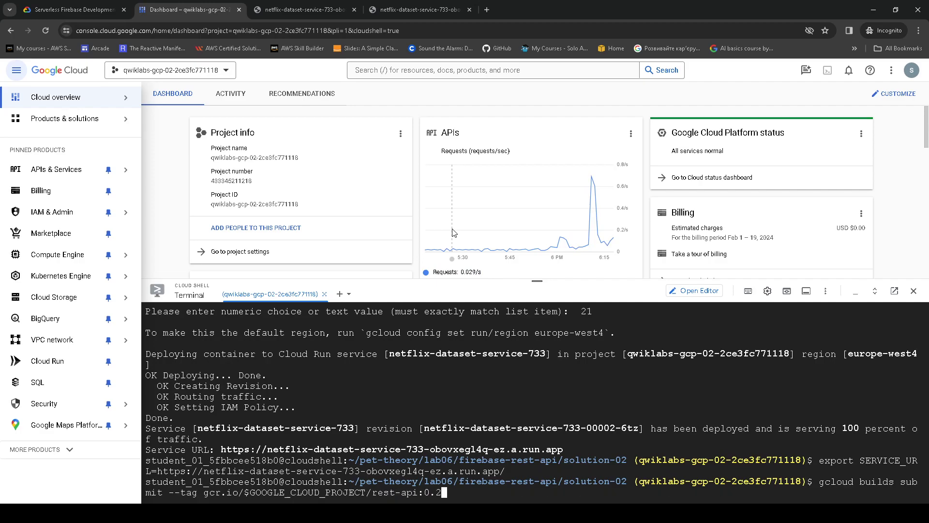
pyautogui.press('Up')
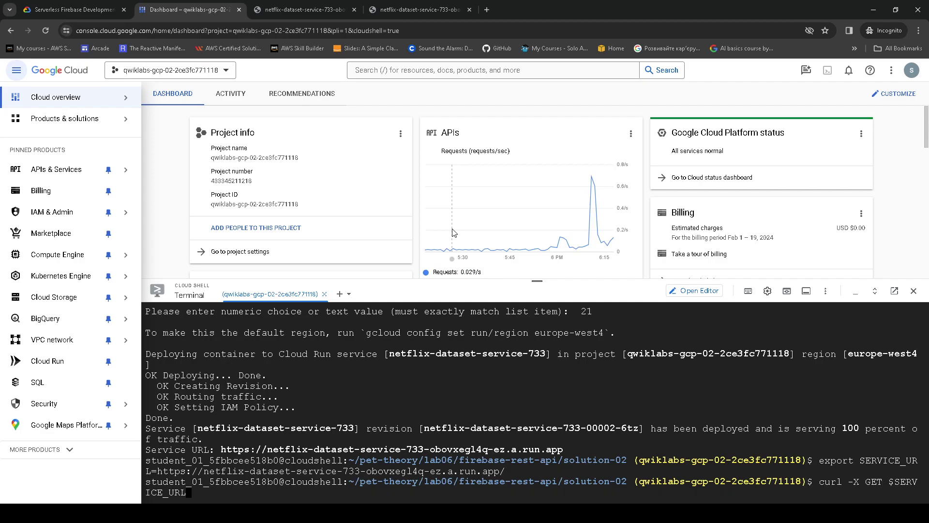
pyautogui.press('Return')
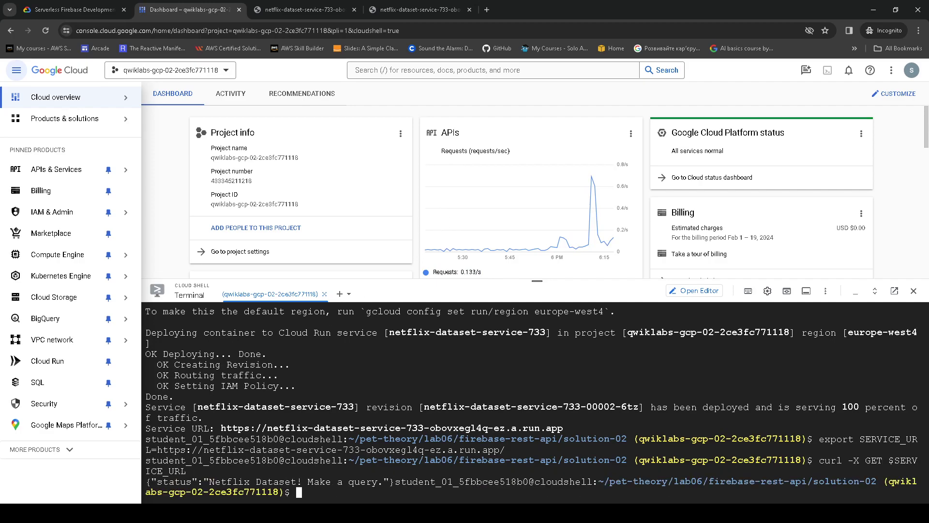
pyautogui.tripleClick(337, 476)
# - Run curl -X GET $SERVICE_URL/2019 to fetch the 2019 Netflix titles as JSON
pyautogui.hotkey('ctrl', 'pageup')
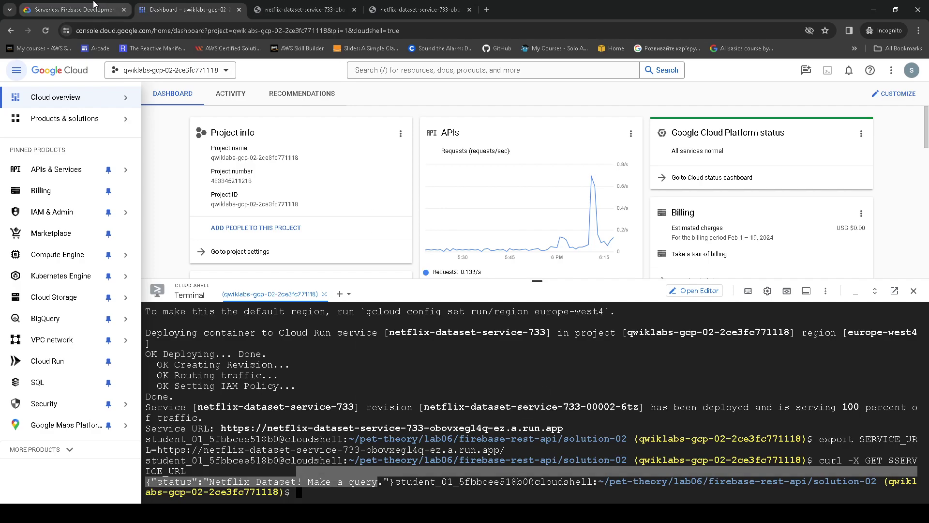
pyautogui.moveTo(445, 299); pyautogui.dragTo(521, 312)
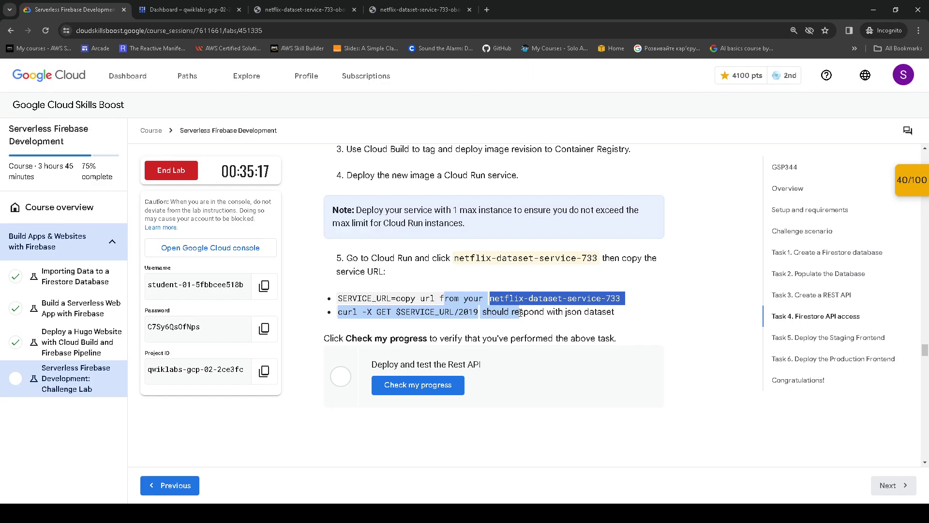
pyautogui.click(188, 9)
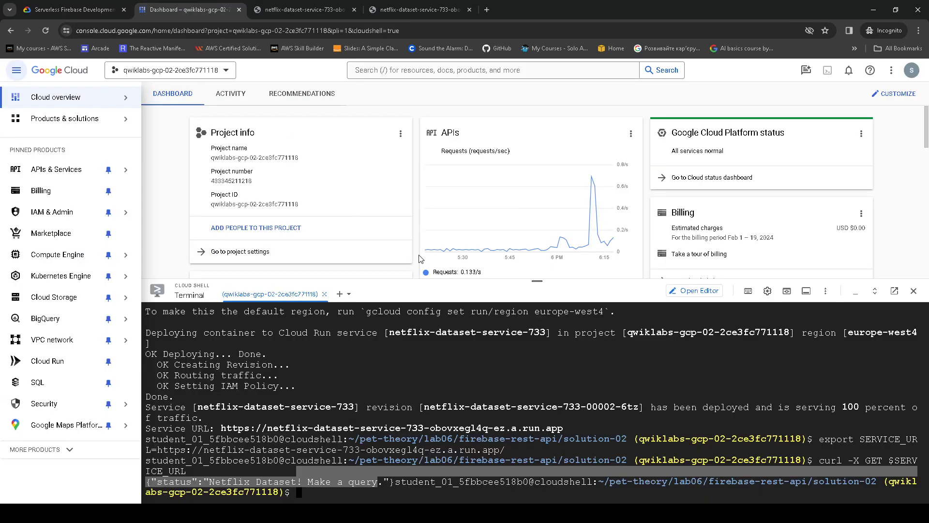
pyautogui.write('curl -X GET $SERVICE_URL')
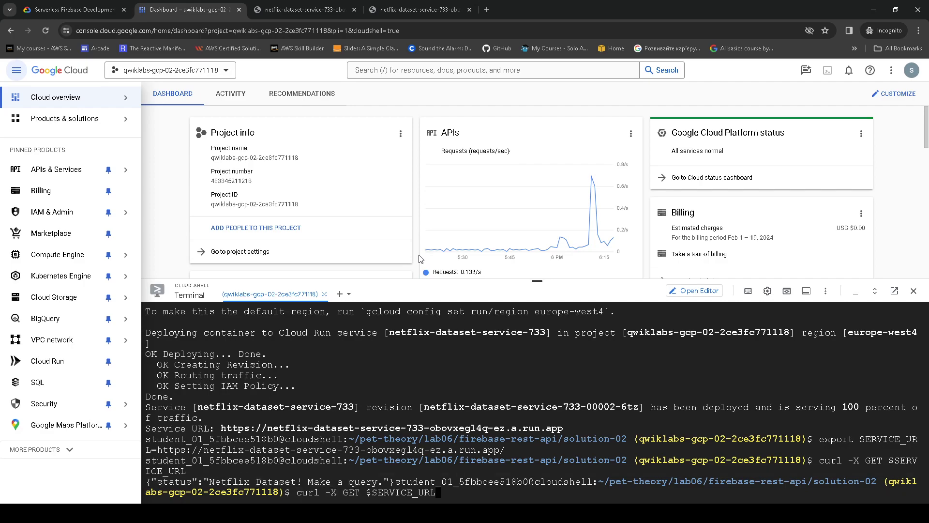
pyautogui.write('/2019')
pyautogui.press('Return')
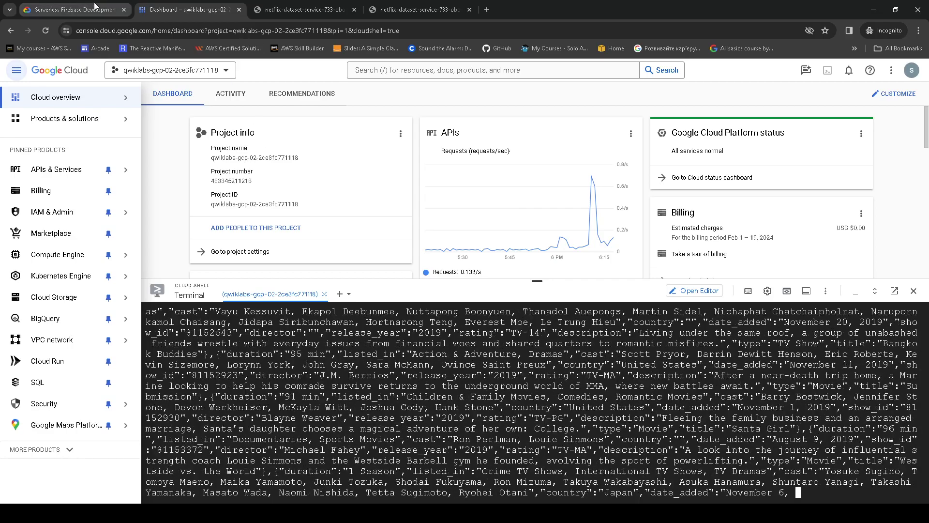
# - Review the 2019 JSON output in the terminal and go back to the lab page
pyautogui.click(48, 9)
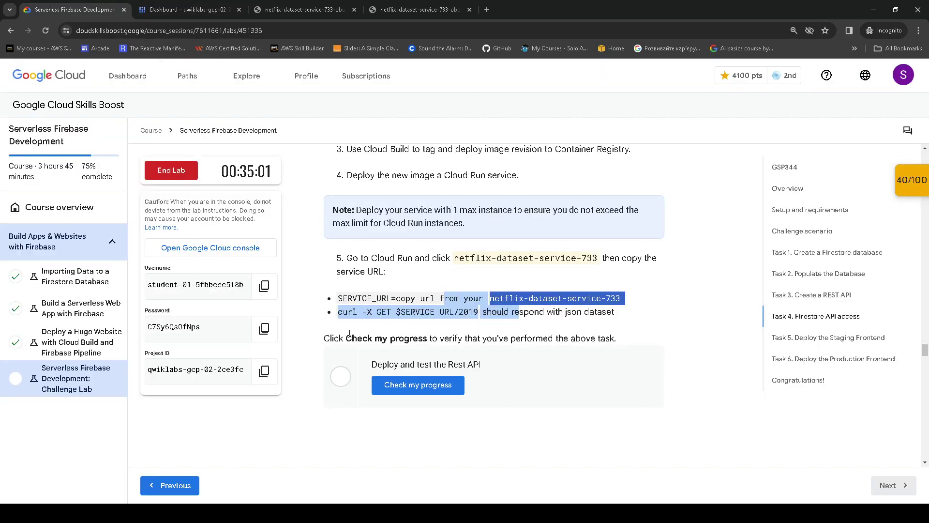
pyautogui.click(188, 10)
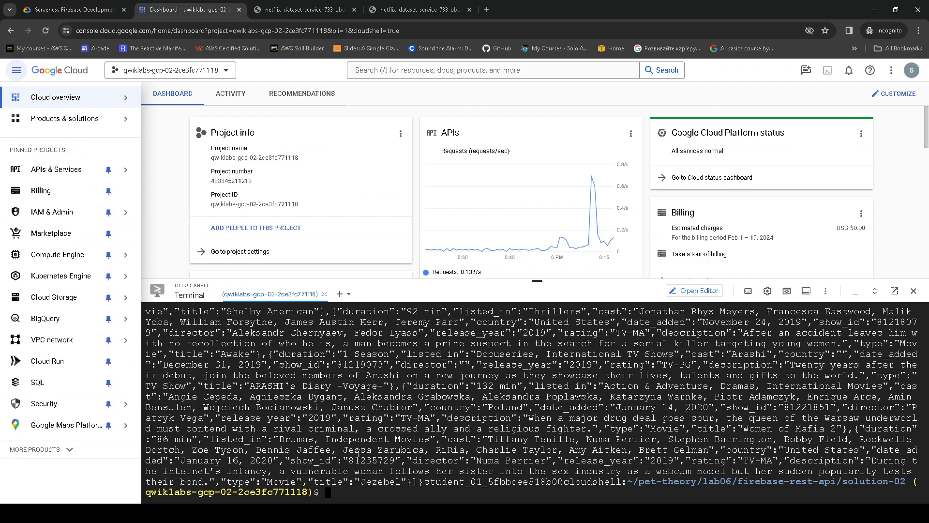
pyautogui.moveTo(469, 480); pyautogui.dragTo(178, 322)
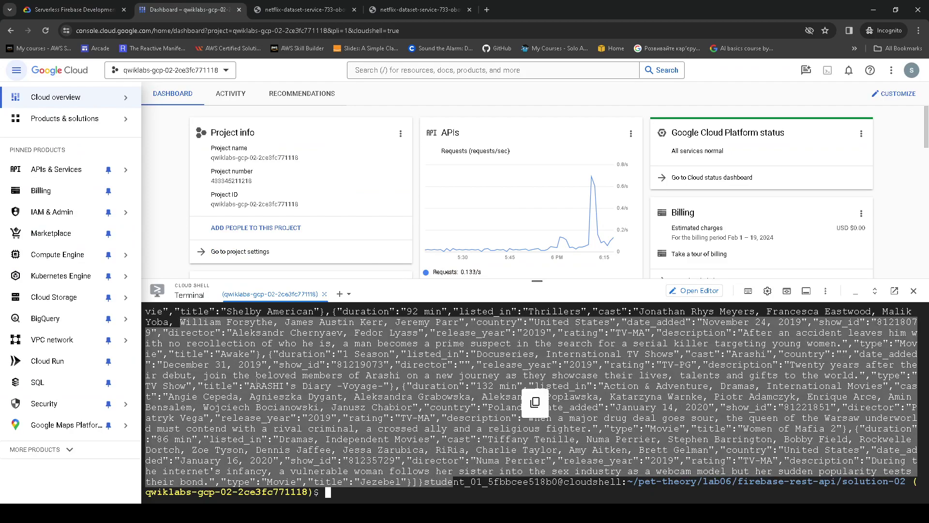
pyautogui.scroll(5, 280, 408)
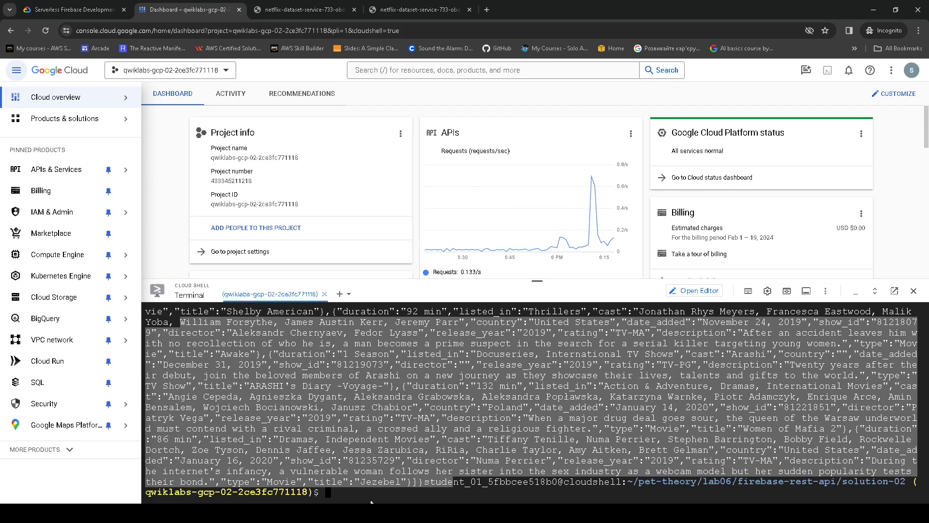
pyautogui.click(49, 9)
# - Run Check my progress for the Rest API test and the Cloud Build Rest API Production checkpoint
pyautogui.click(446, 383)
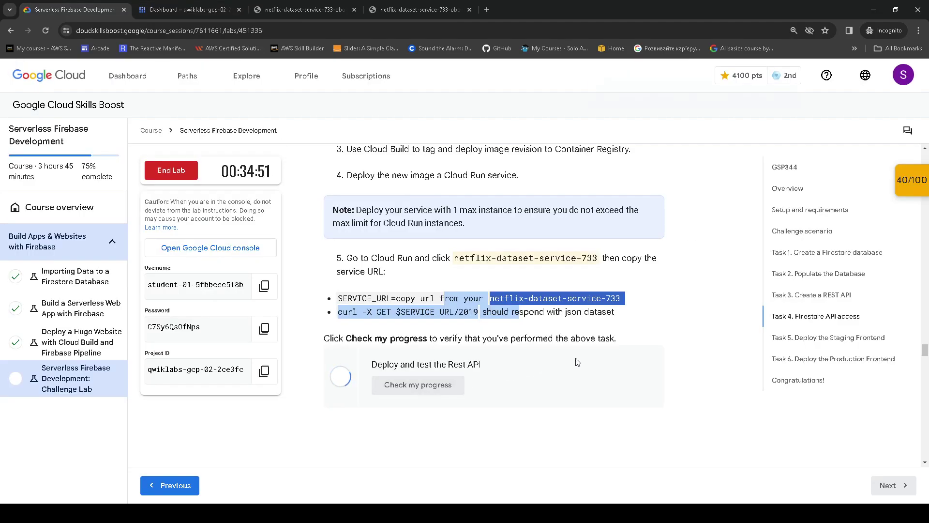
pyautogui.scroll(-1, 577, 362)
pyautogui.click(905, 182)
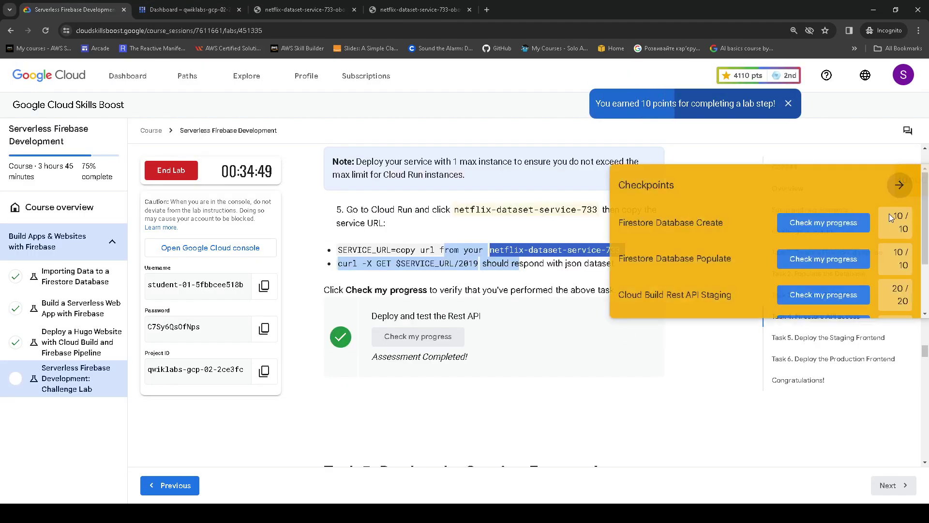
pyautogui.scroll(-1, 847, 269)
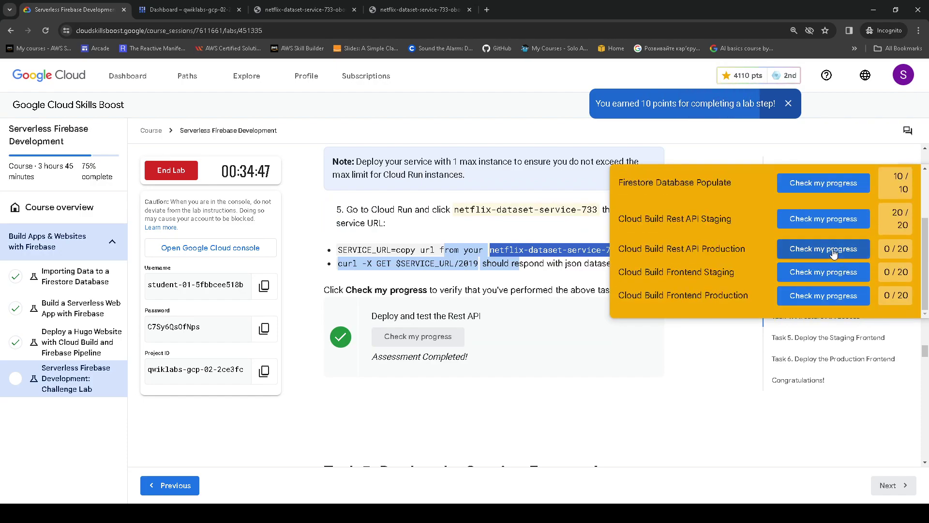
pyautogui.click(834, 253)
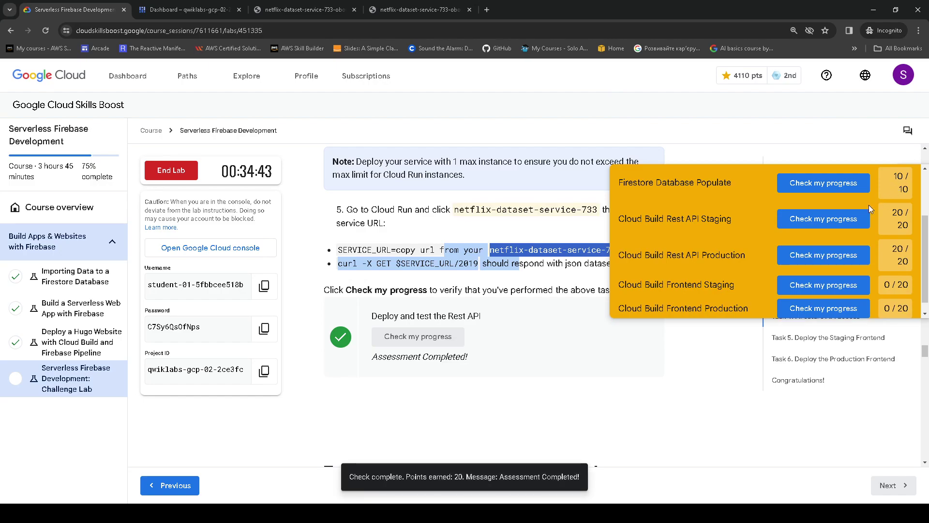
pyautogui.scroll(-5, 588, 339)
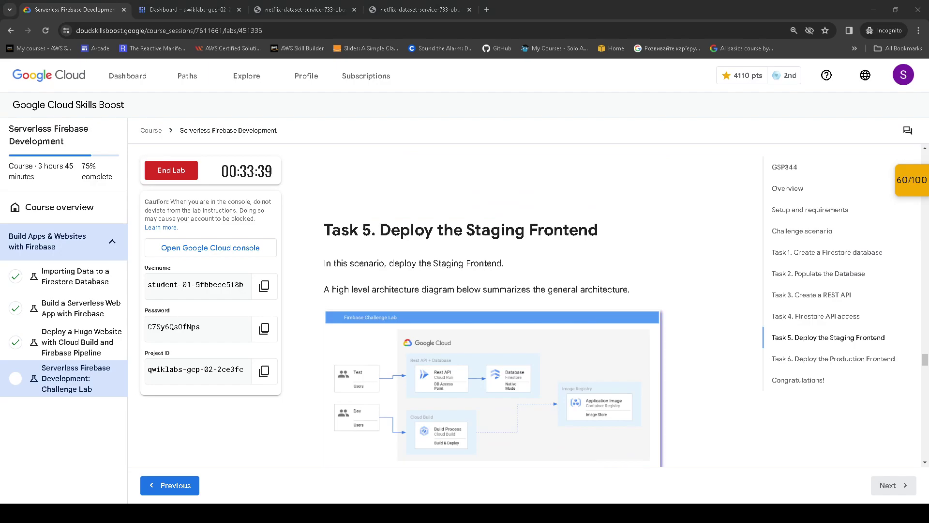
# - Read Task 5's introduction, architecture diagram and Deploy Frontend table, then return to Cloud Shell
pyautogui.moveTo(321, 228); pyautogui.dragTo(621, 241)
pyautogui.scroll(-1, 411, 259)
pyautogui.moveTo(329, 213); pyautogui.dragTo(647, 245)
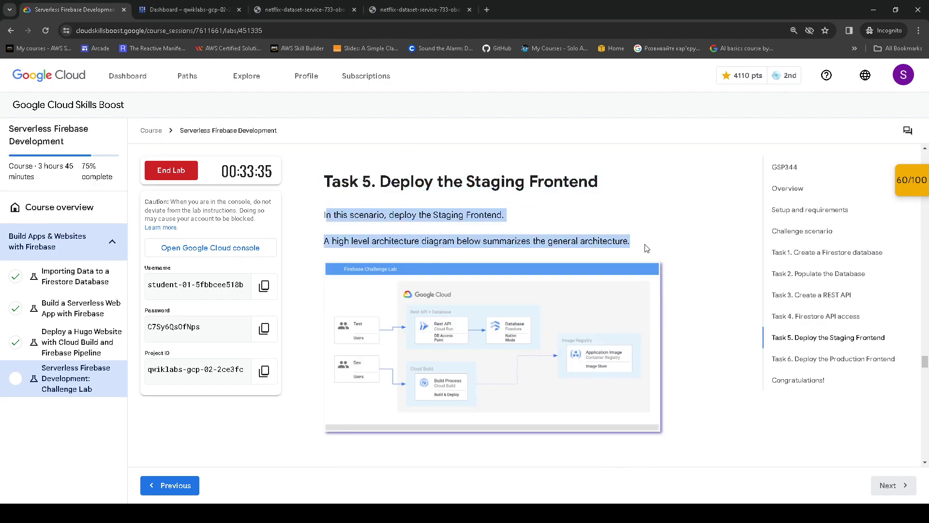
pyautogui.click(450, 333)
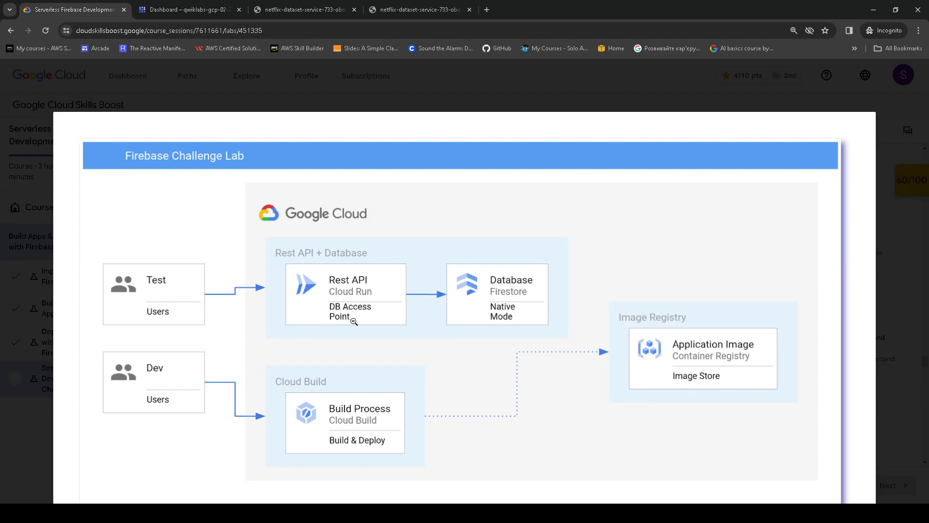
pyautogui.click(683, 310)
pyautogui.scroll(-4, 504, 327)
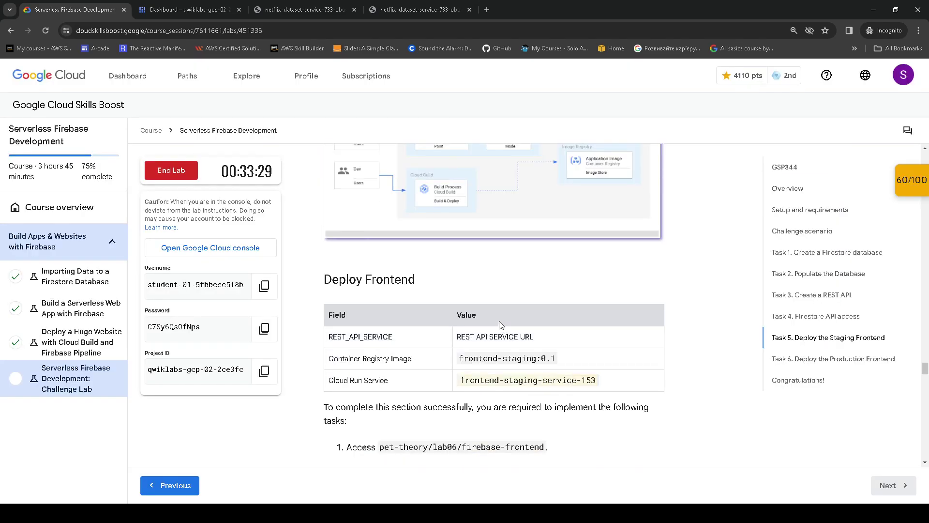
pyautogui.scroll(-1, 499, 321)
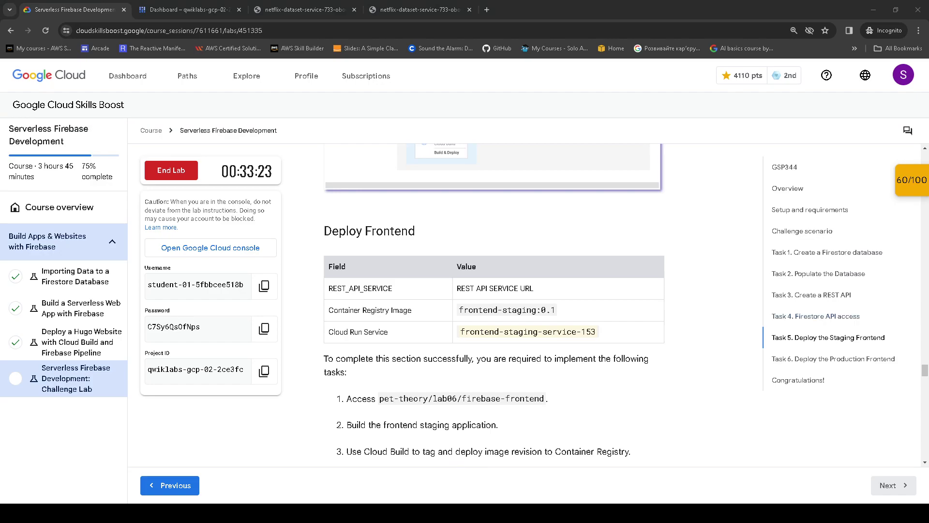
pyautogui.hotkey('ctrl', 'Tab')
pyautogui.click(549, 496)
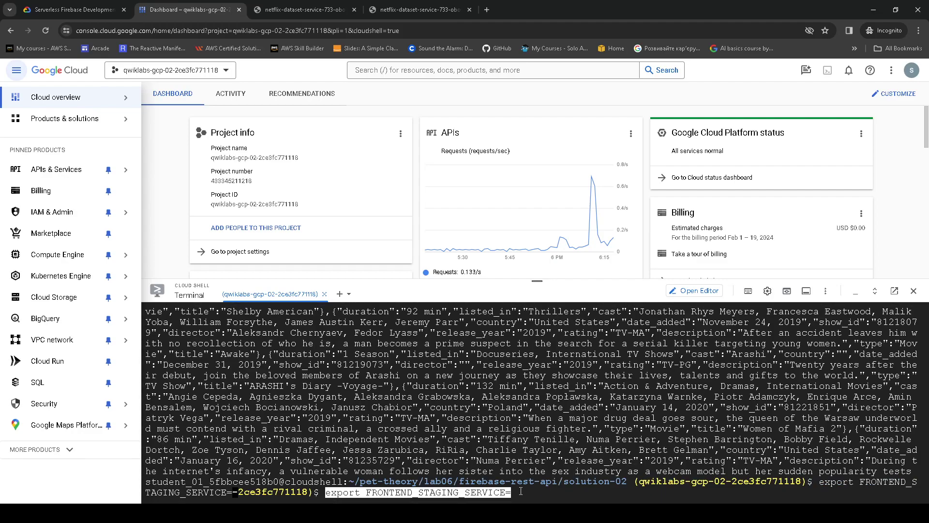
# - Export FRONTEND_STAGING_SERVICE=frontend-staging-service-153 in Cloud Shell
pyautogui.press('Return')
pyautogui.write('export FRONTEND_STAGING_SERVICE=')
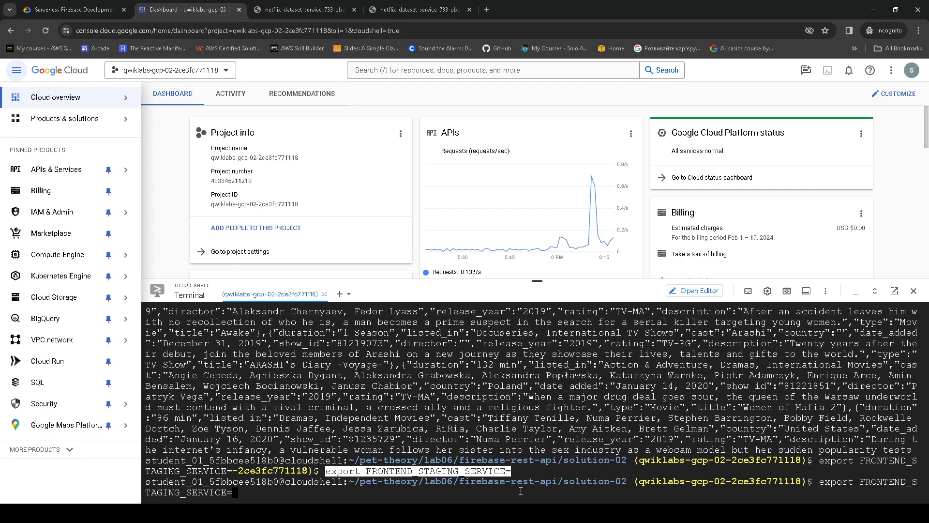
pyautogui.click(73, 9)
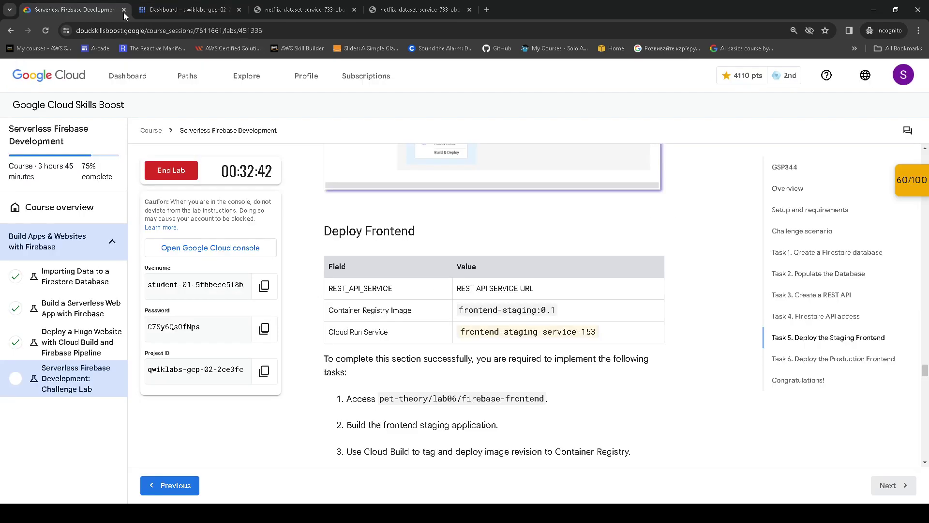
pyautogui.moveTo(463, 332); pyautogui.dragTo(599, 330)
pyautogui.hotkey('ctrl', 'c')
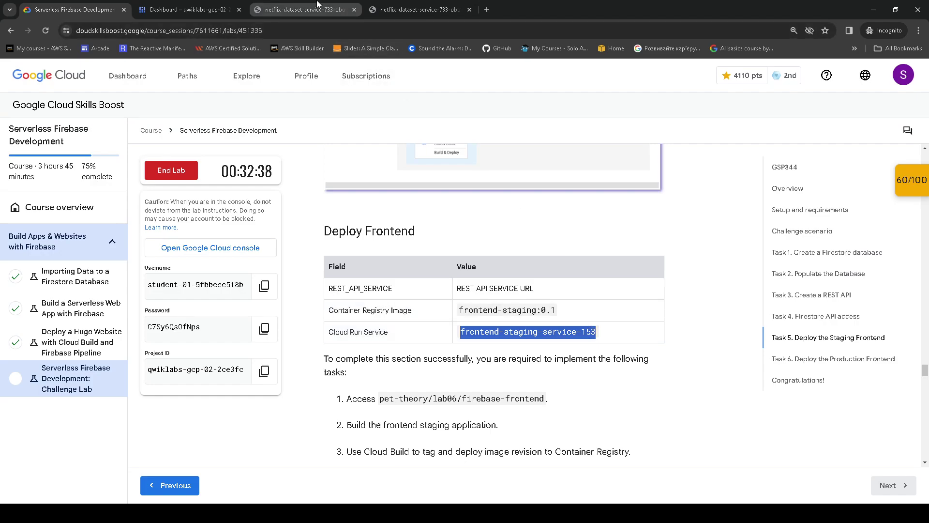
pyautogui.click(199, 9)
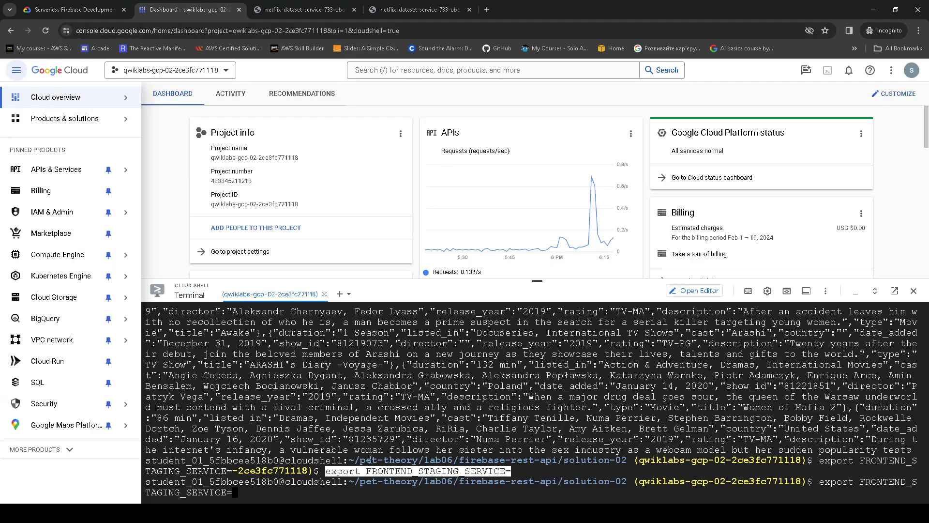
pyautogui.hotkey('ctrl', 'v')
pyautogui.press('Return')
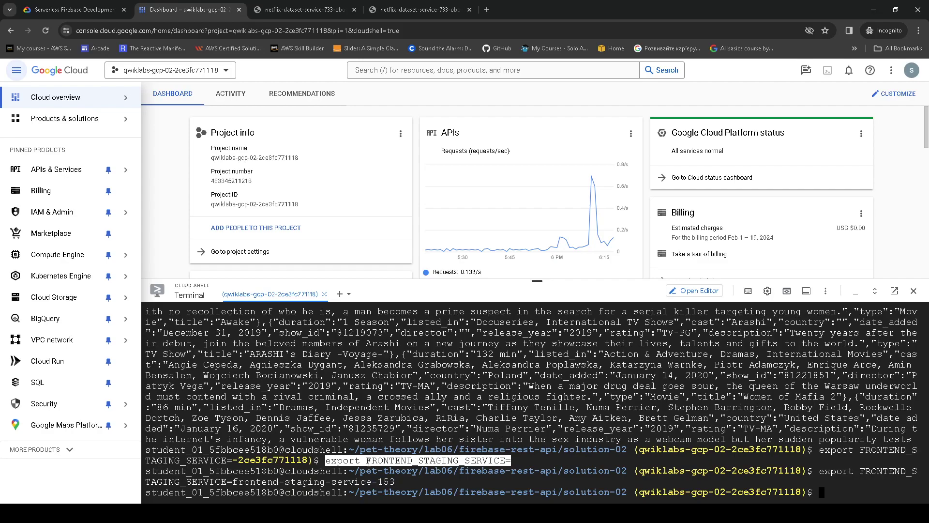
# - Change directory into ~/pet-theory/lab06/firebase-frontend/public
pyautogui.click(72, 9)
pyautogui.scroll(-1, 443, 254)
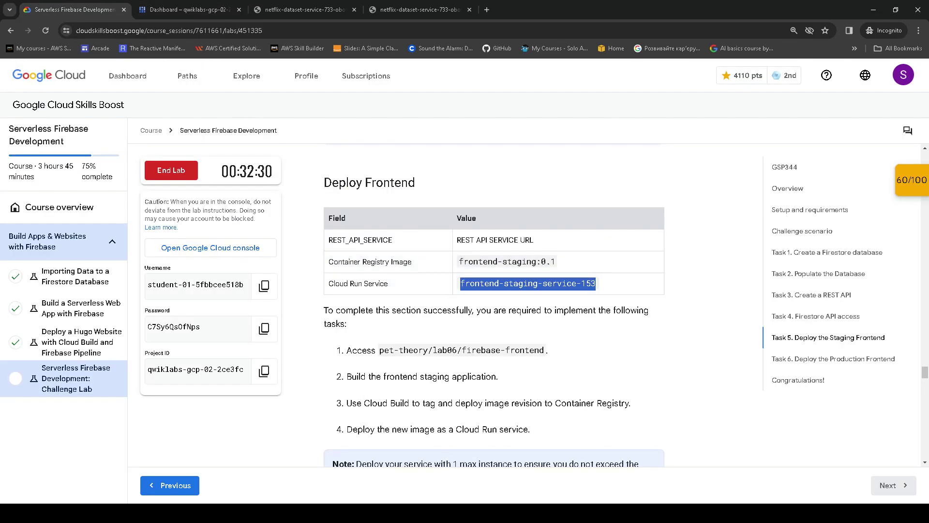
pyautogui.hotkey('alt', 'Tab')
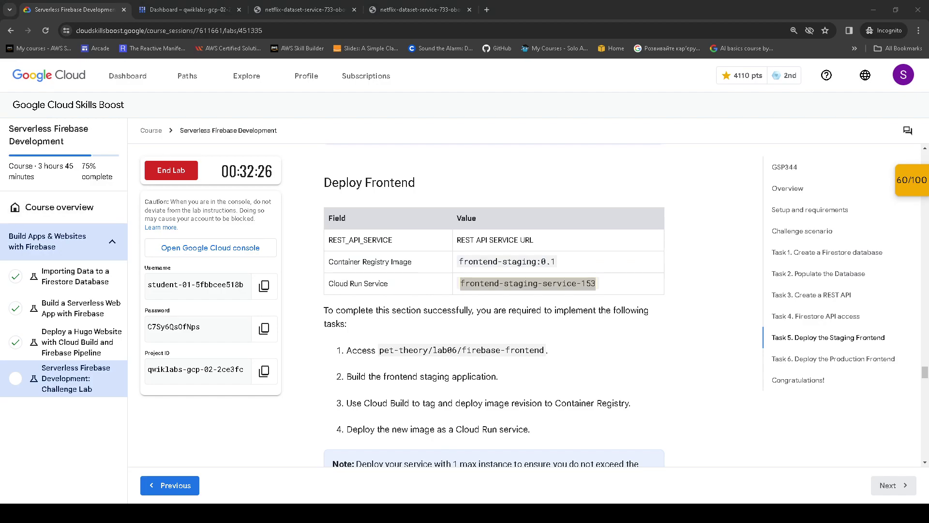
pyautogui.click(201, 10)
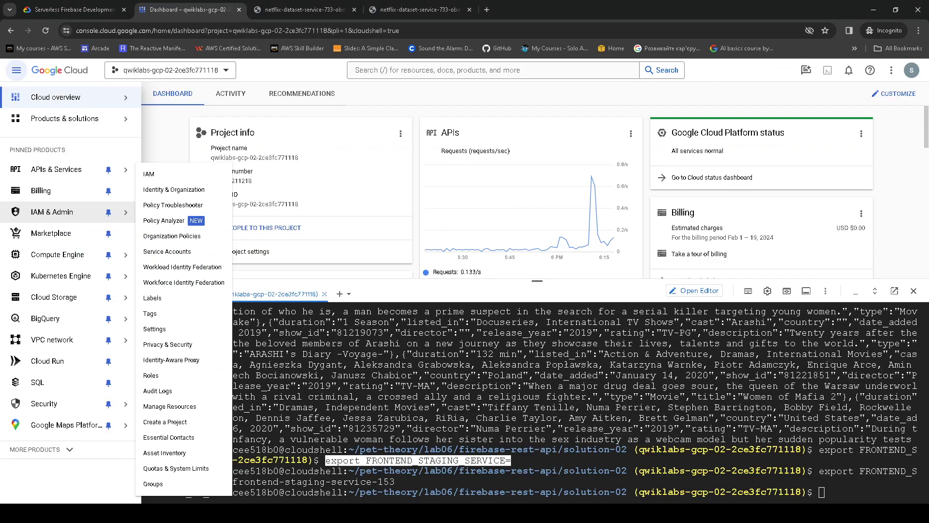
pyautogui.click(834, 486)
pyautogui.write('cd ~/pet-theory/lab06/firebase-frontend/public')
pyautogui.press('Return')
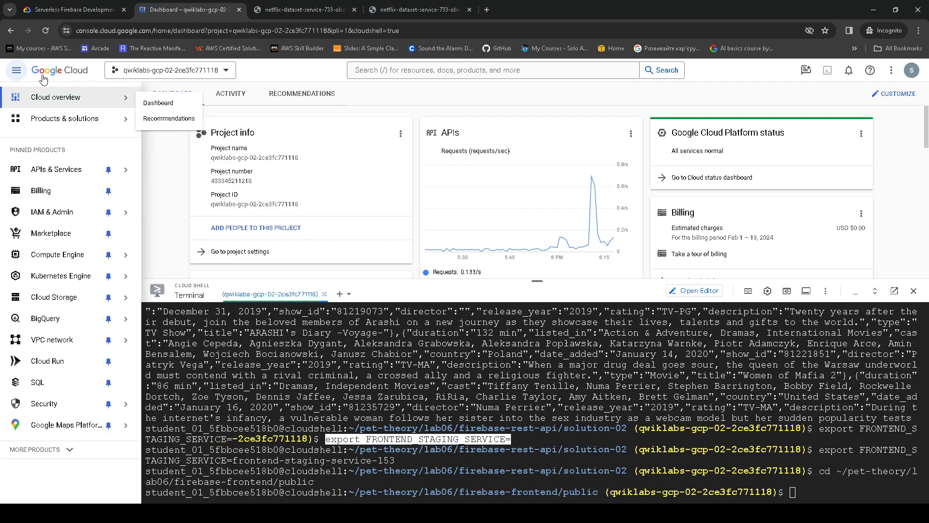
# - Collapse the console navigation to widen the terminal and recheck the lab instructions
pyautogui.click(16, 70)
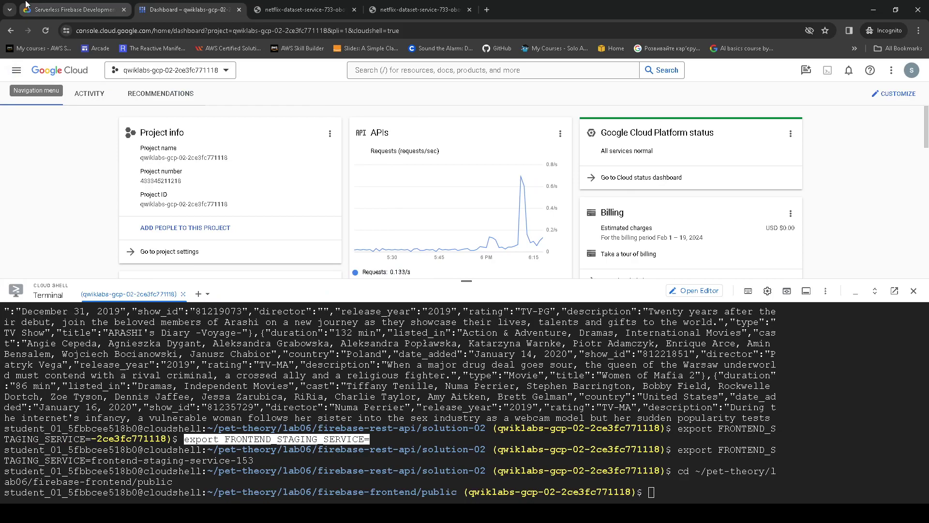
pyautogui.click(68, 7)
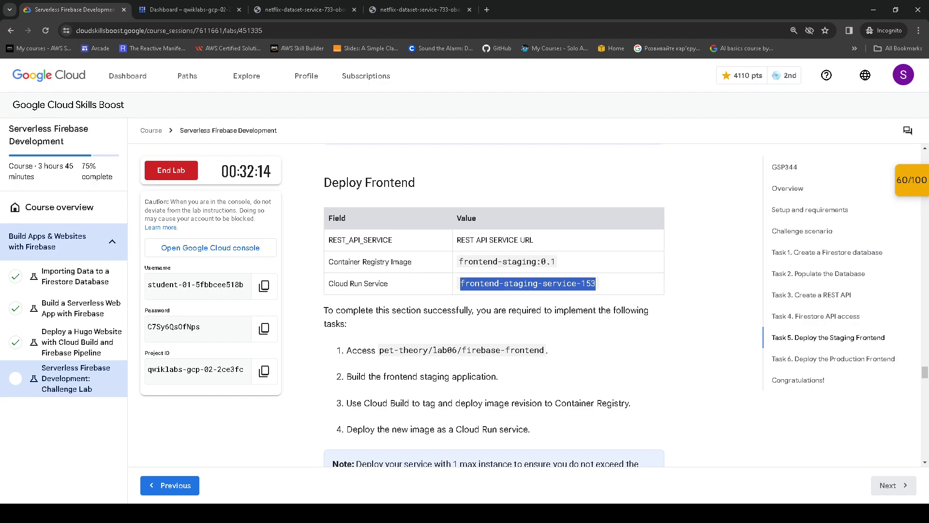
pyautogui.hotkey('alt', 'Tab')
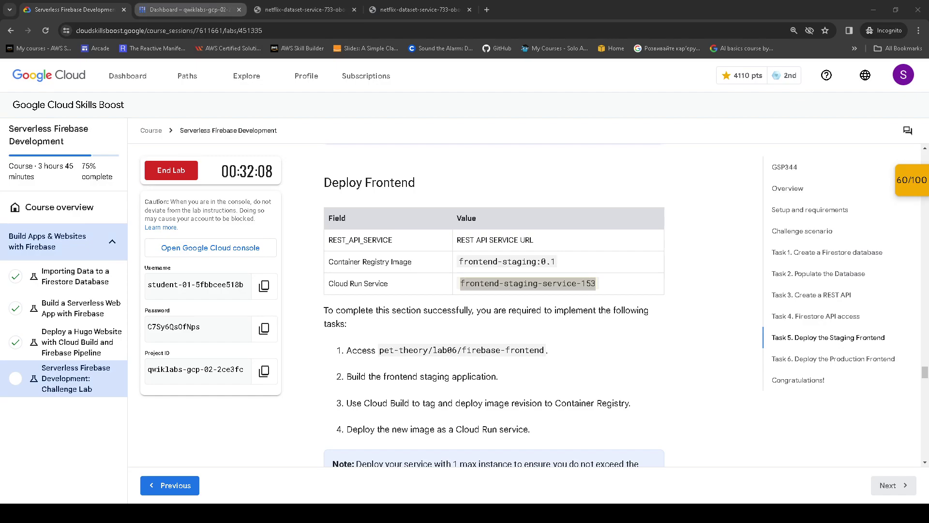
pyautogui.click(189, 10)
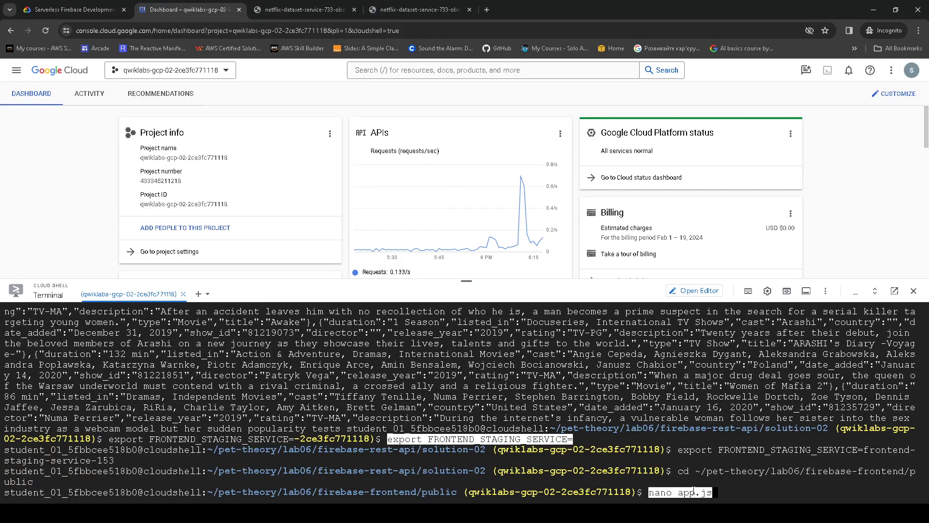
# - In nano app.js, comment out the data/netflix.json REST_API_SERVICE line, uncomment the run.app one, save
pyautogui.press('Return')
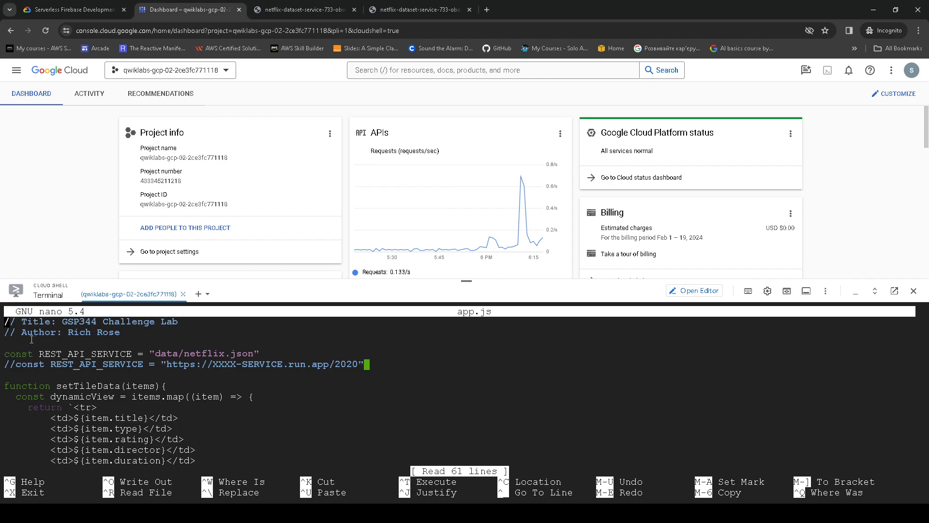
pyautogui.press('Down')
pyautogui.press('Down')
pyautogui.press('Down')
pyautogui.press('Down')
pyautogui.press('Up')
pyautogui.write('//')
pyautogui.press('Down')
pyautogui.press('BackSpace')
pyautogui.press('BackSpace')
pyautogui.hotkey('ctrl', 'o')
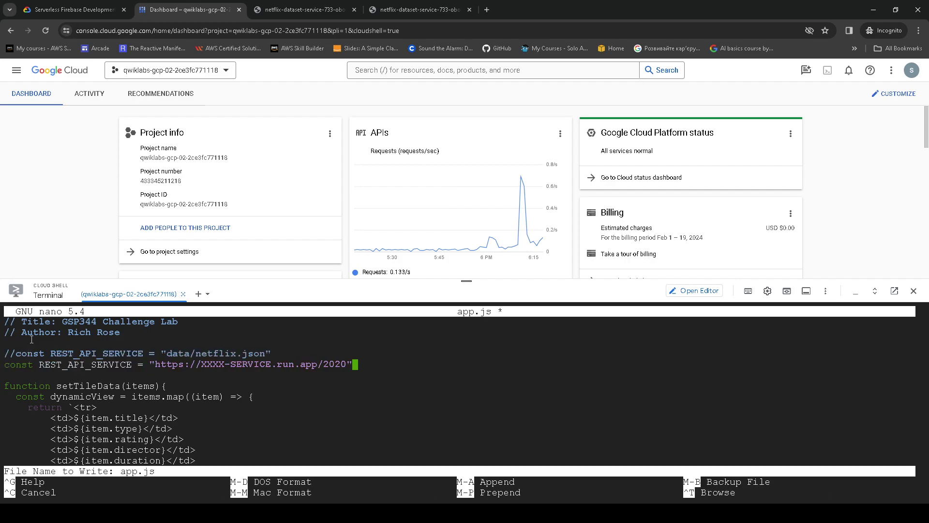
pyautogui.press('Return')
pyautogui.hotkey('ctrl', 'x')
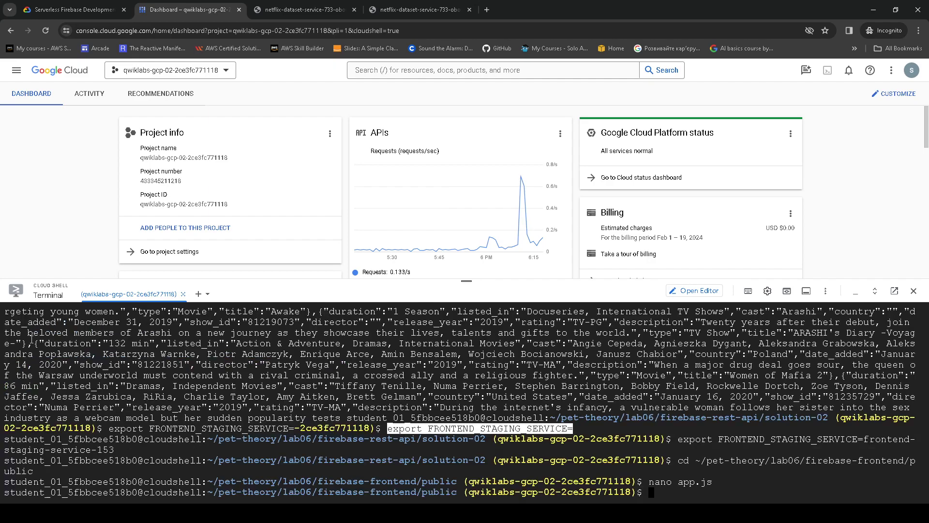
# - Clear the pasted nano app.js command from the Cloud Shell prompt
pyautogui.hotkey('alt', 'Tab')
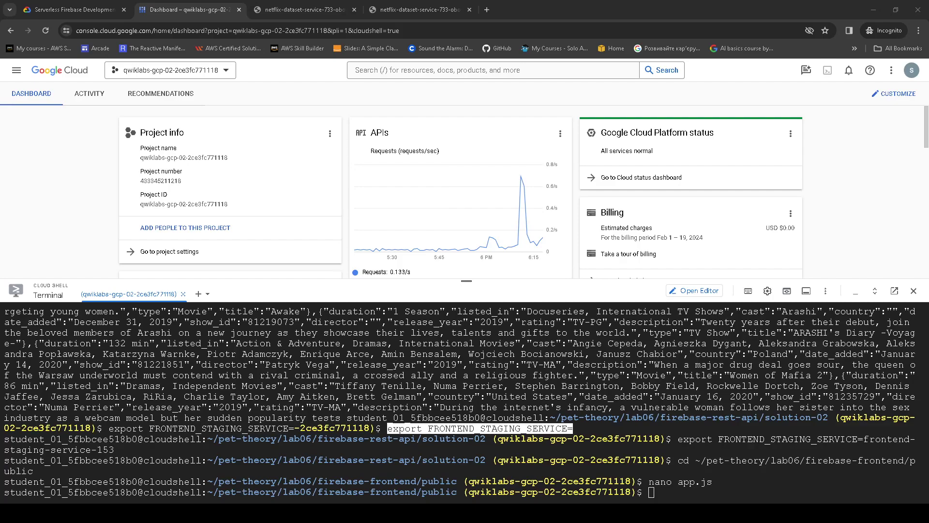
pyautogui.click(73, 9)
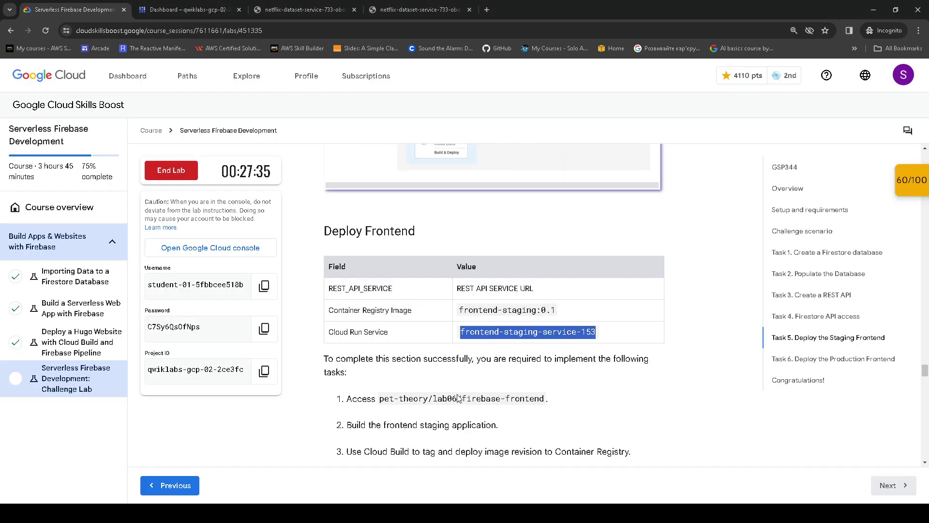
pyautogui.click(195, 5)
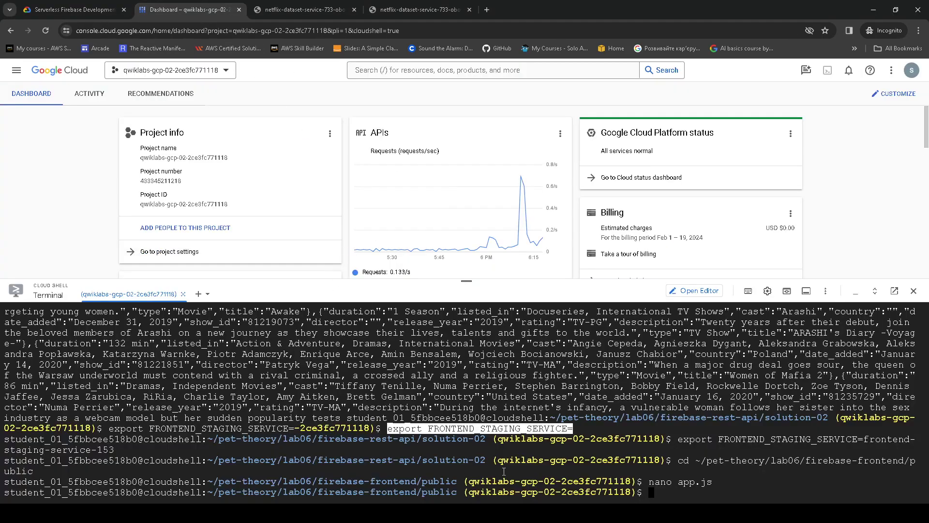
pyautogui.hotkey('ctrl', 'v')
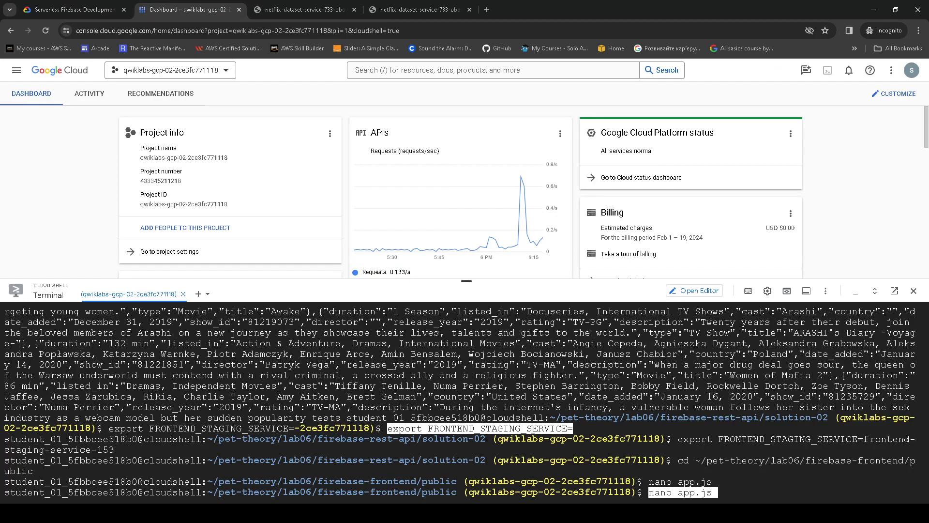
pyautogui.press('BackSpace')
pyautogui.hotkey('ctrl', 'u')
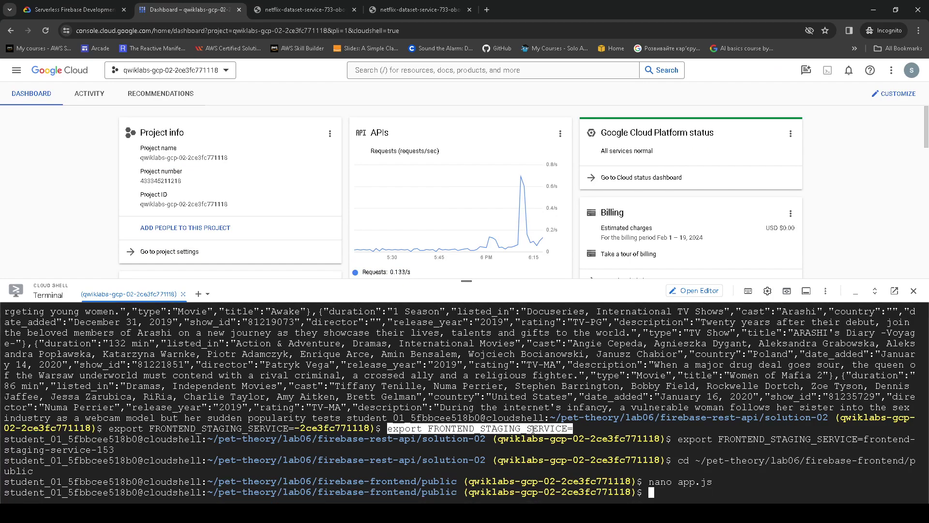
# - Run cd .. and pwd to confirm the path pet-theory/lab06/firebase-frontend
pyautogui.write('cd ..')
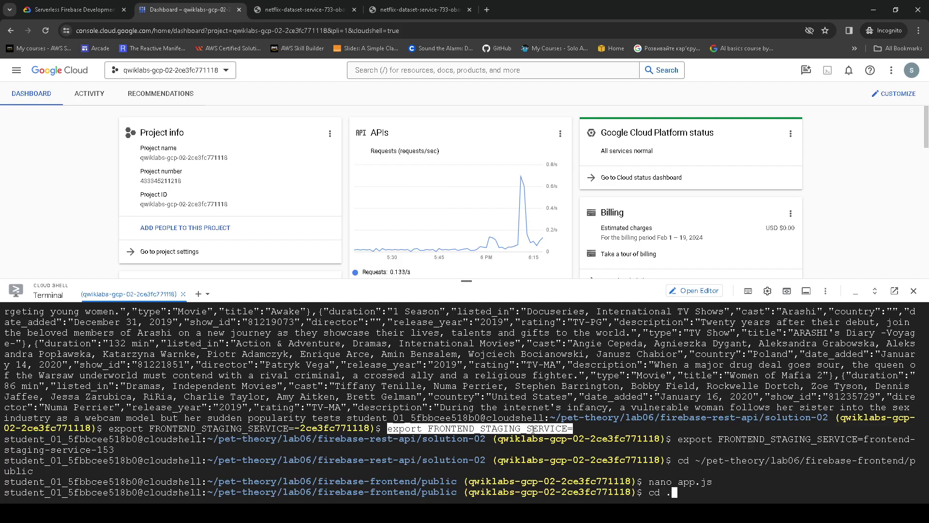
pyautogui.press('Return')
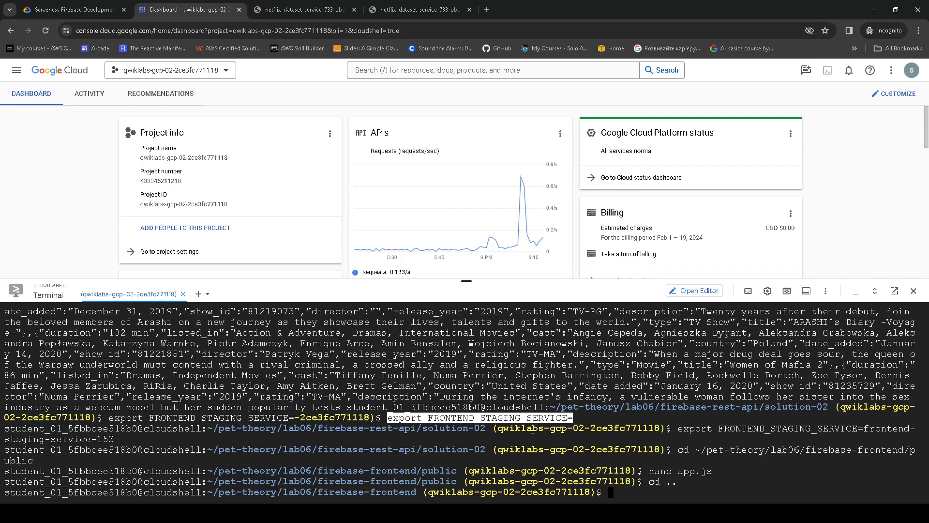
pyautogui.write('pwd')
pyautogui.press('Left')
pyautogui.press('Return')
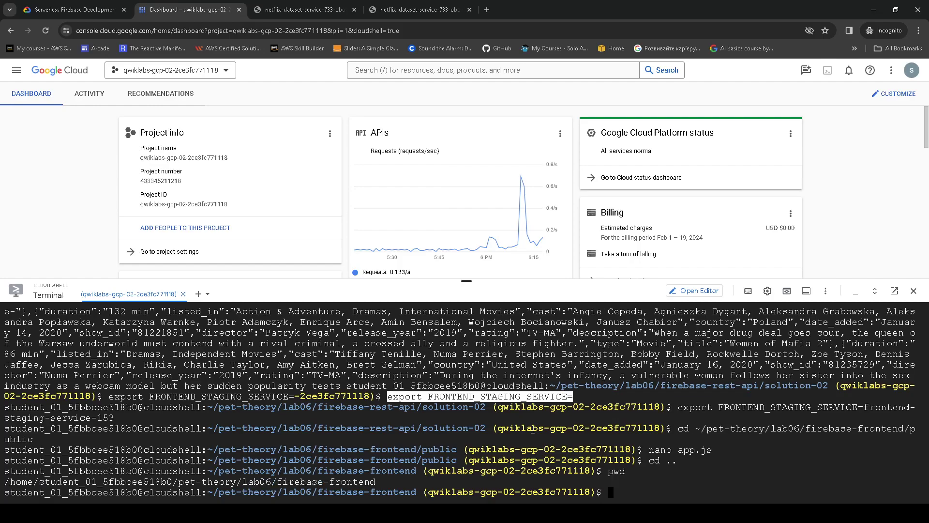
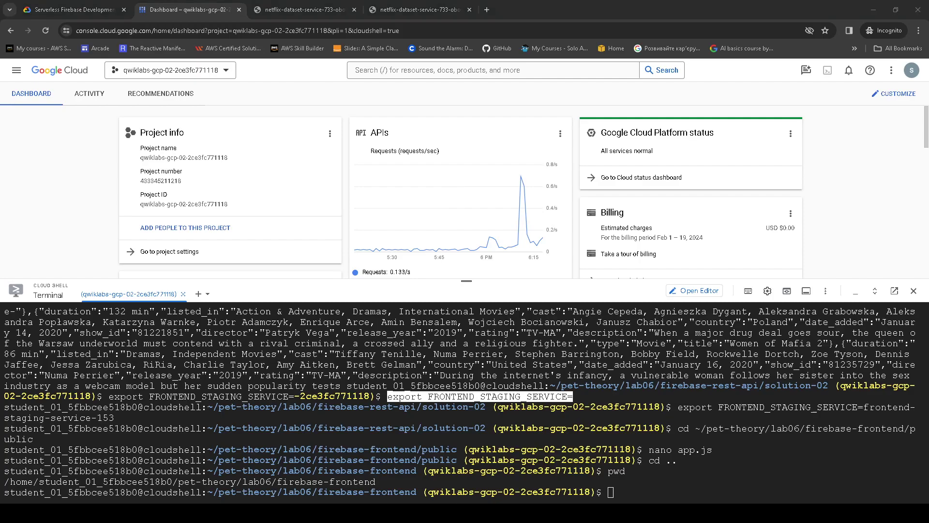
# - Build and push the frontend with Cloud Build as gcr.io/$GOOGLE_CLOUD_PROJECT/frontend-staging:0.1
pyautogui.click(73, 9)
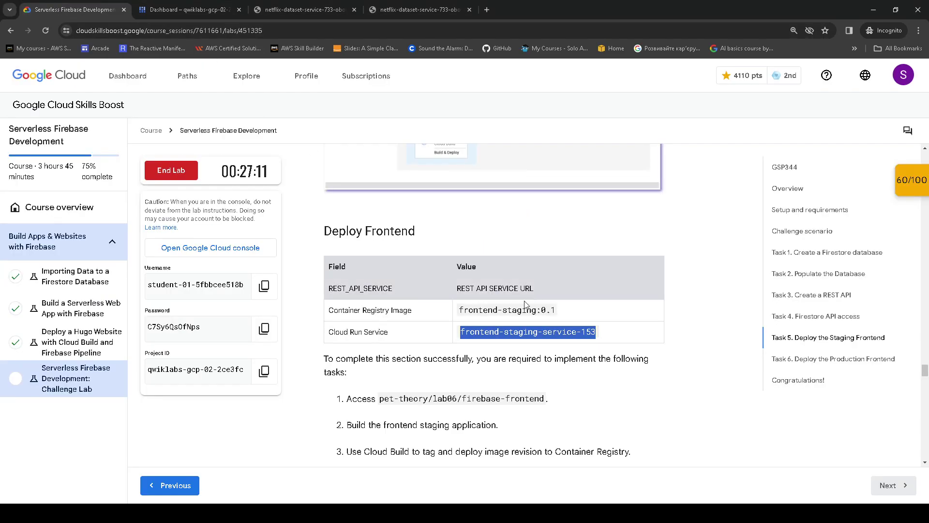
pyautogui.click(554, 311)
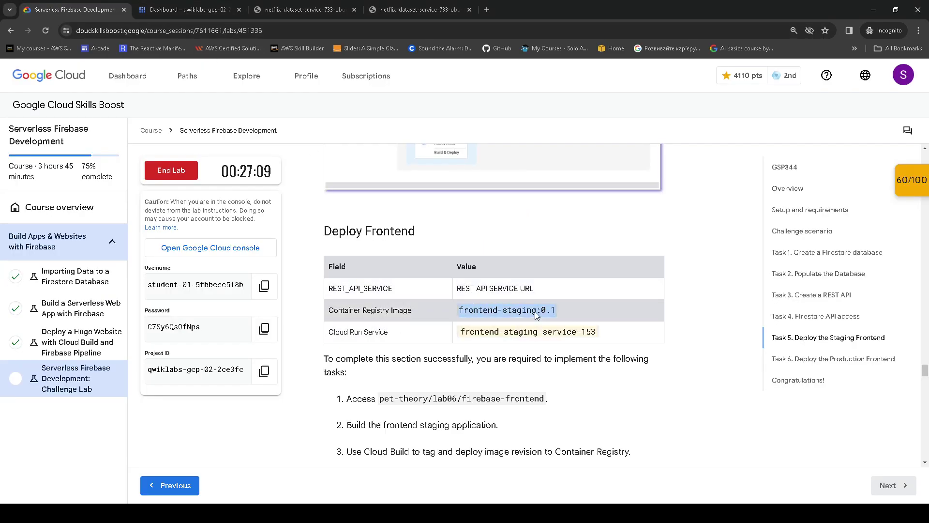
pyautogui.click(208, 10)
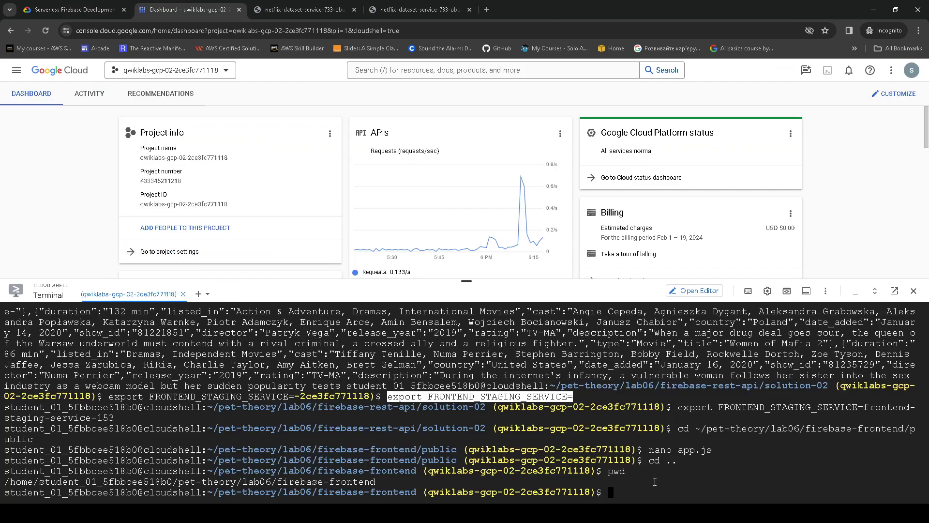
pyautogui.write('gcloud builds submit --tag gcr.io/$GOOGLE_CLOUD_PROJECT/frontend-staging:0.1')
pyautogui.press('Return')
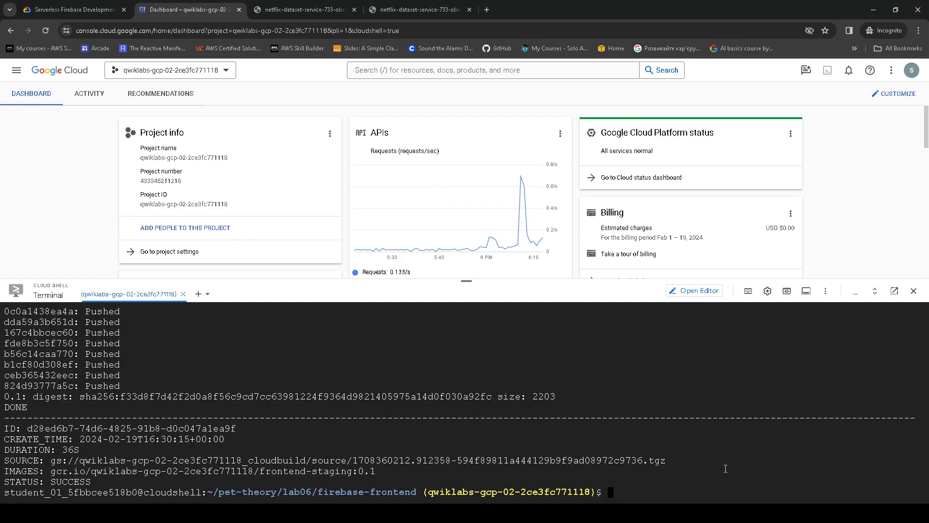
pyautogui.write('gcloud beta run deploy $FRONTEND_STAGING_SERVICE --image gcr.io/$GOOGLE_CLOUD_PROJECT/frontend-staging:0.1')
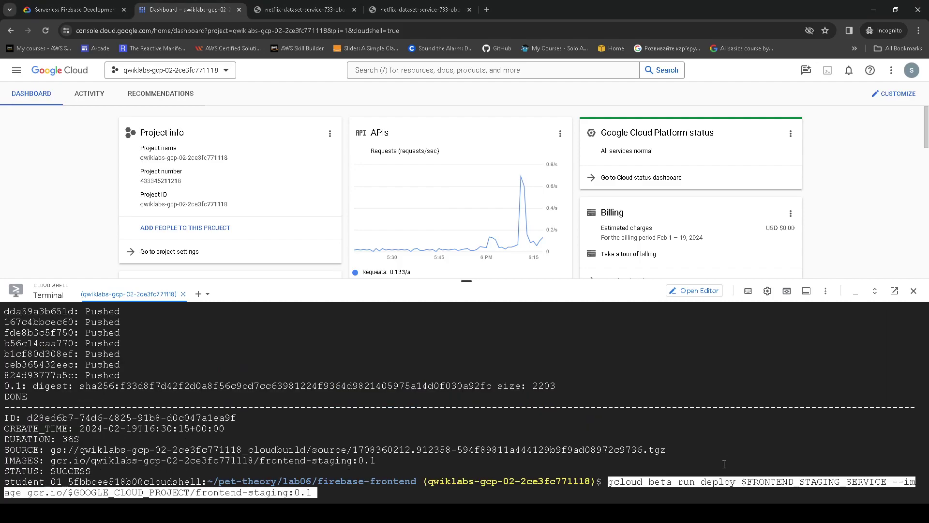
# - Deploy frontend-staging:0.1 to Cloud Run in region 21 (europe-west4), allowing unauthenticated invocations
pyautogui.press('Return')
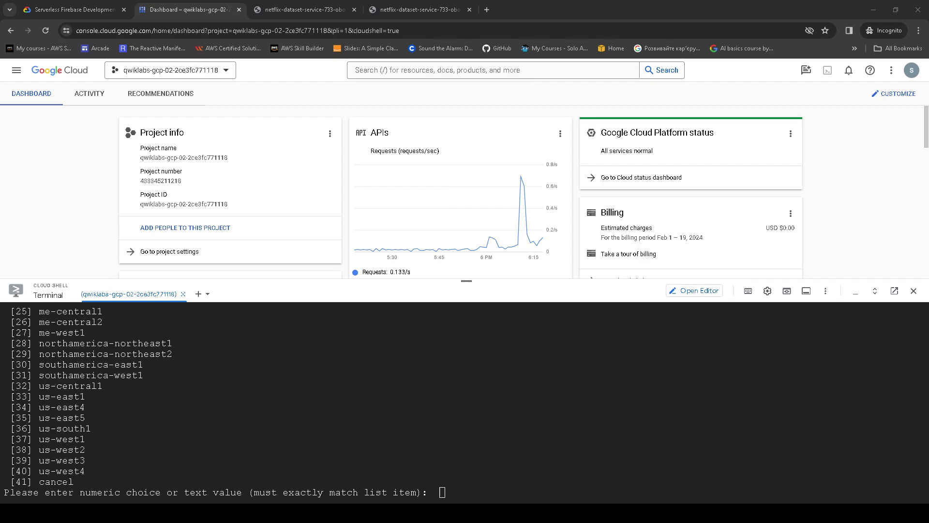
pyautogui.scroll(3, 224, 373)
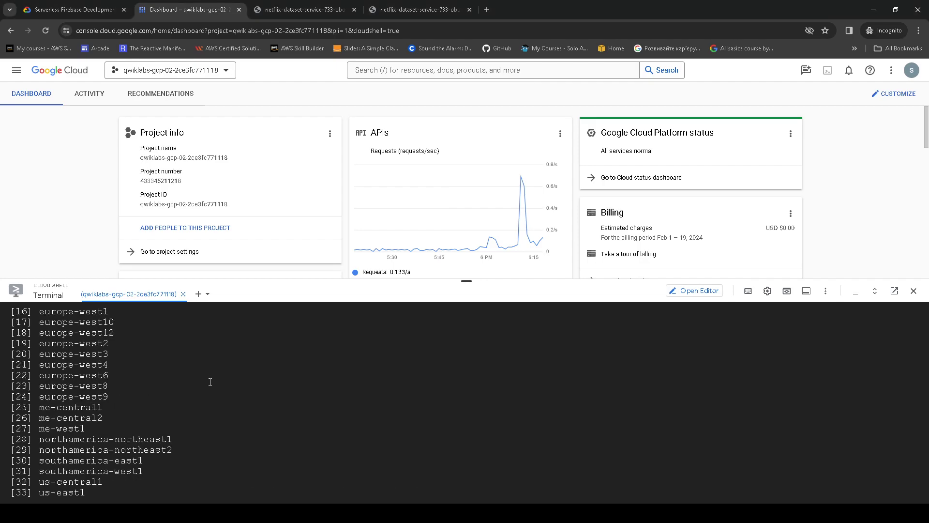
pyautogui.moveTo(117, 367); pyautogui.dragTo(39, 365)
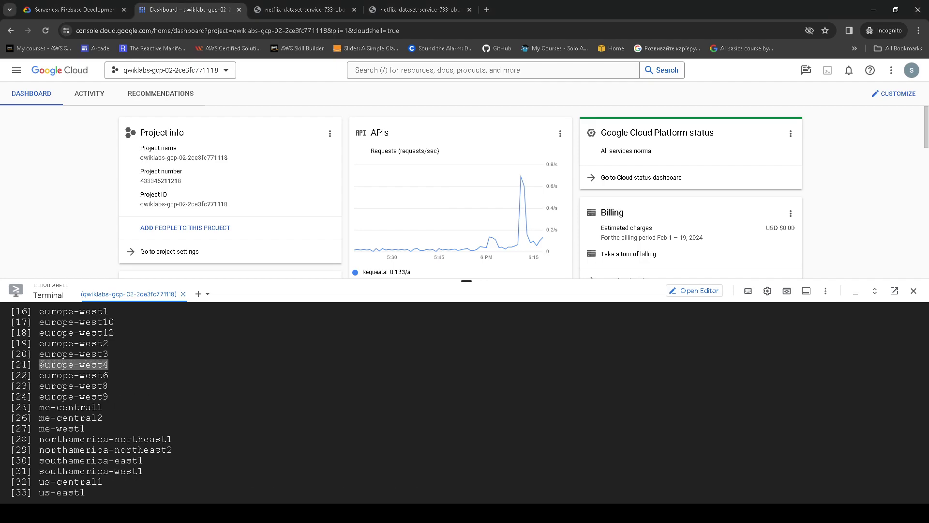
pyautogui.scroll(-3, 371, 422)
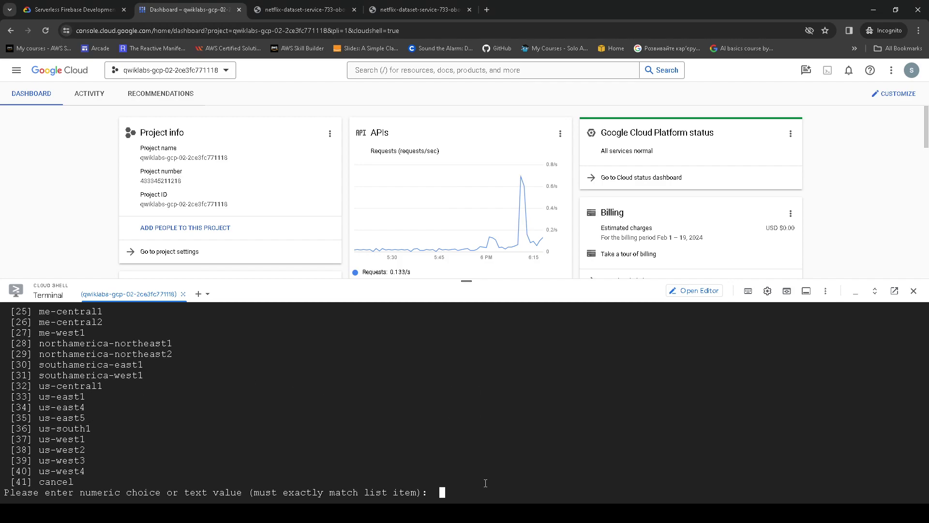
pyautogui.write('21')
pyautogui.press('Return')
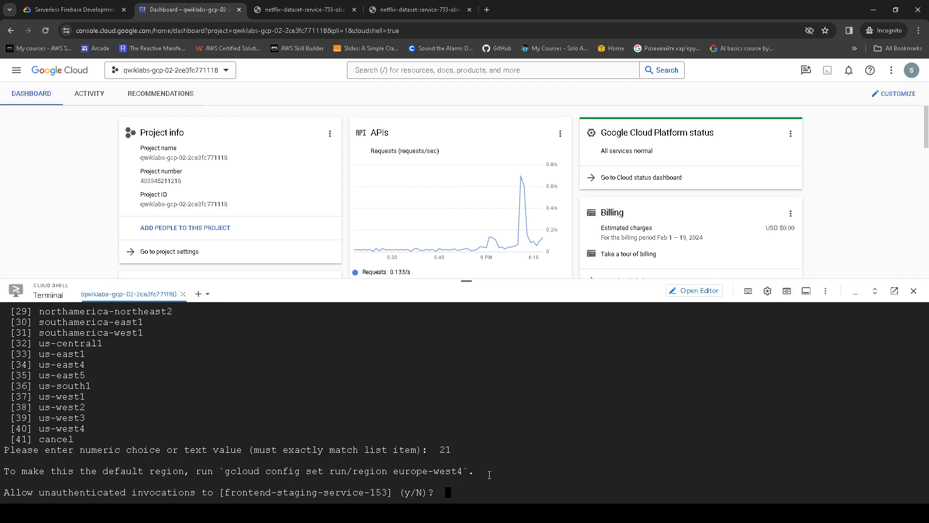
pyautogui.write('y')
pyautogui.press('Return')
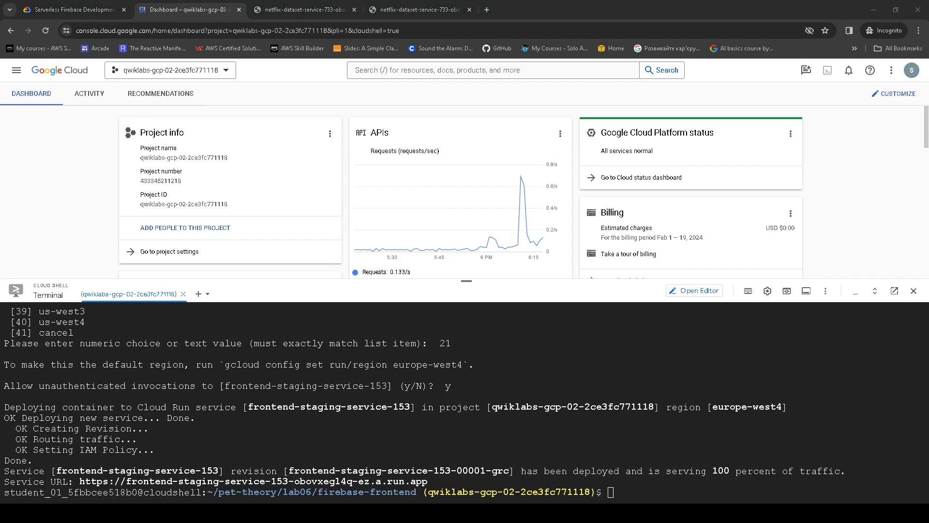
# - Open the staging service URL and check the Serverless Night at the Movies page, menu and header link
pyautogui.click(329, 481)
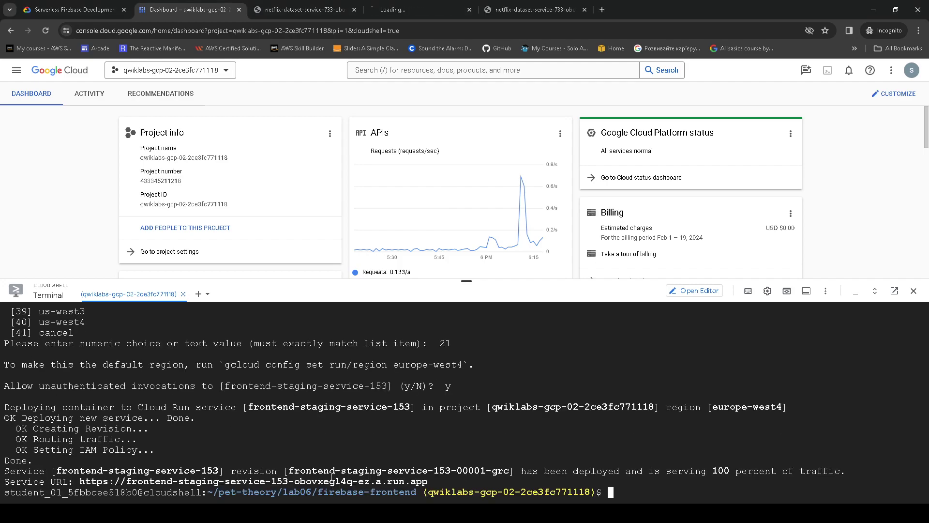
pyautogui.moveTo(392, 7); pyautogui.dragTo(278, 9)
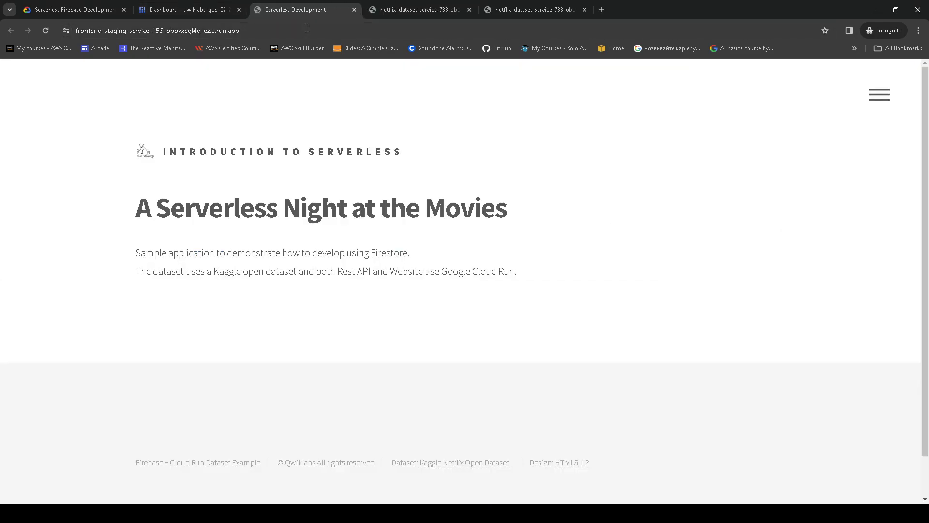
pyautogui.click(879, 95)
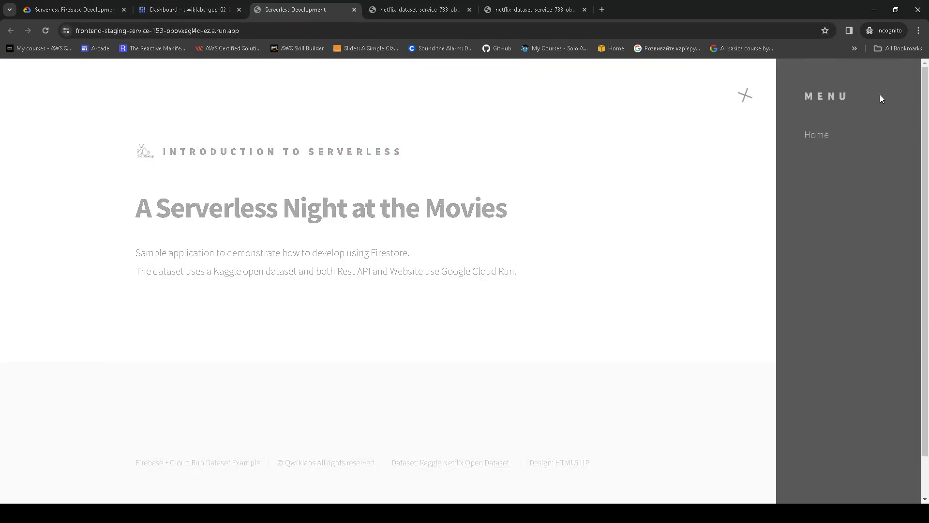
pyautogui.click(662, 95)
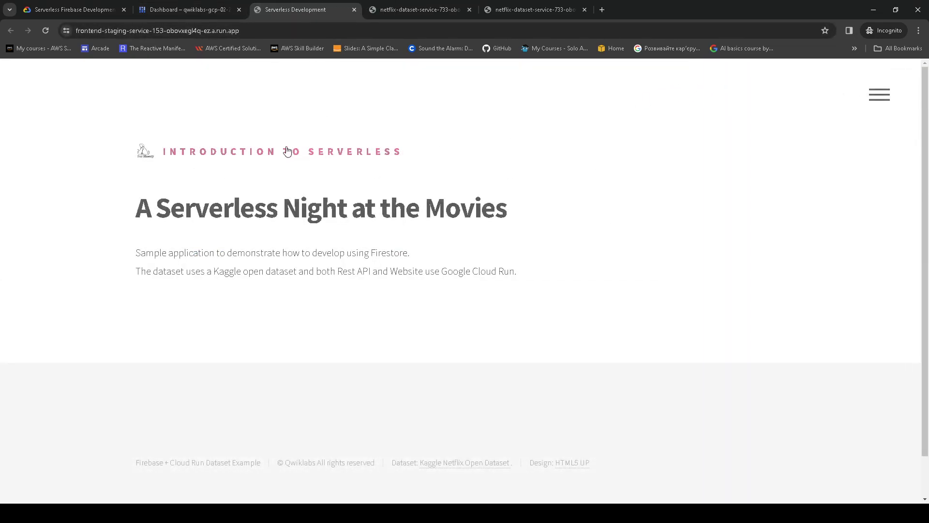
pyautogui.click(283, 152)
# - Run the lab's progress check for the staging frontend deployment
pyautogui.click(106, 4)
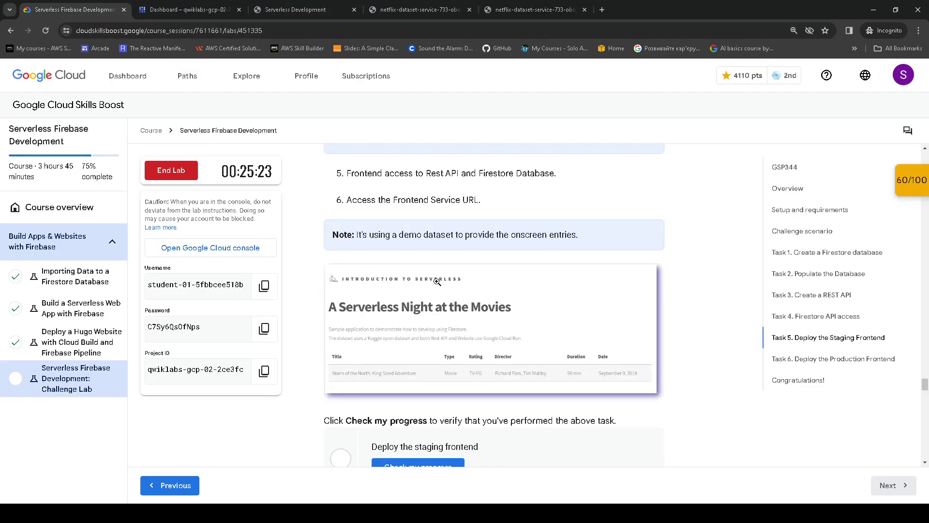
pyautogui.scroll(-3, 445, 348)
pyautogui.click(438, 331)
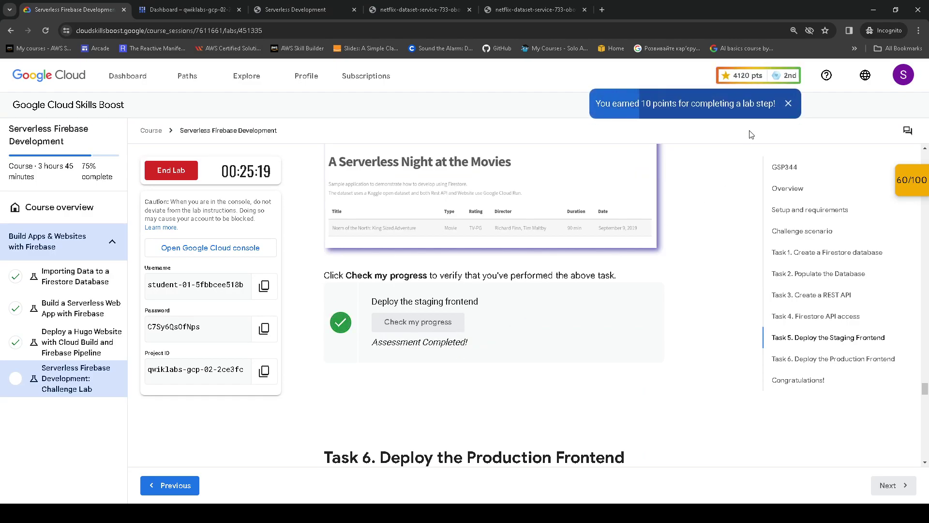
# - Review Task 6's table: image frontend-production:0.1, service frontend-production-service-827
pyautogui.scroll(-6, 522, 236)
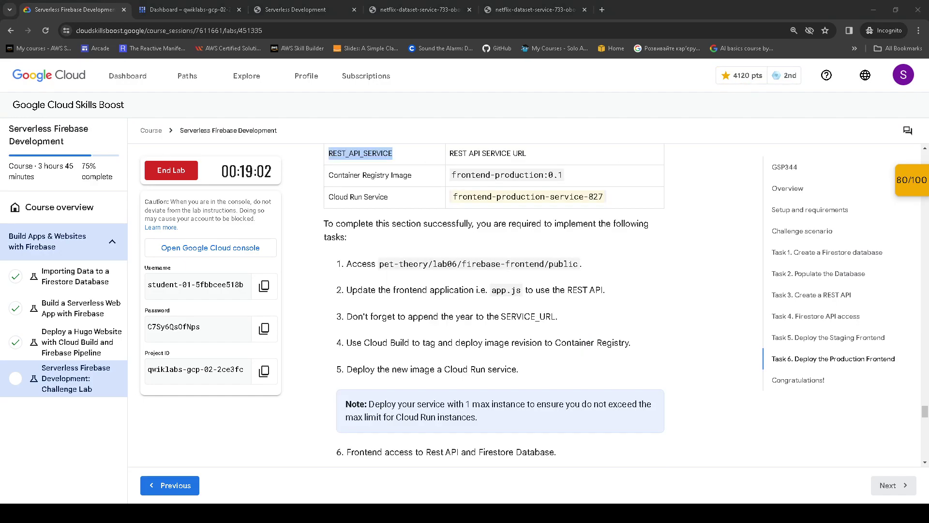
pyautogui.scroll(4, 450, 282)
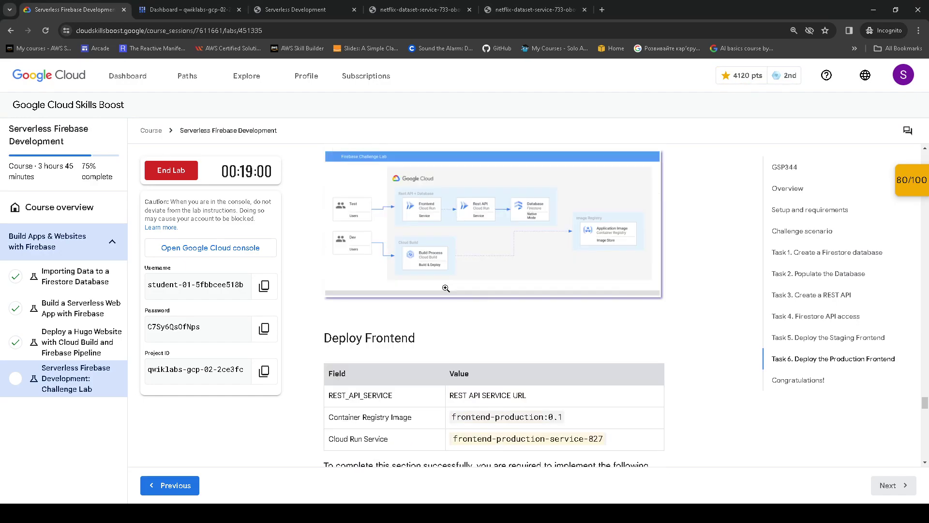
pyautogui.scroll(-1, 482, 310)
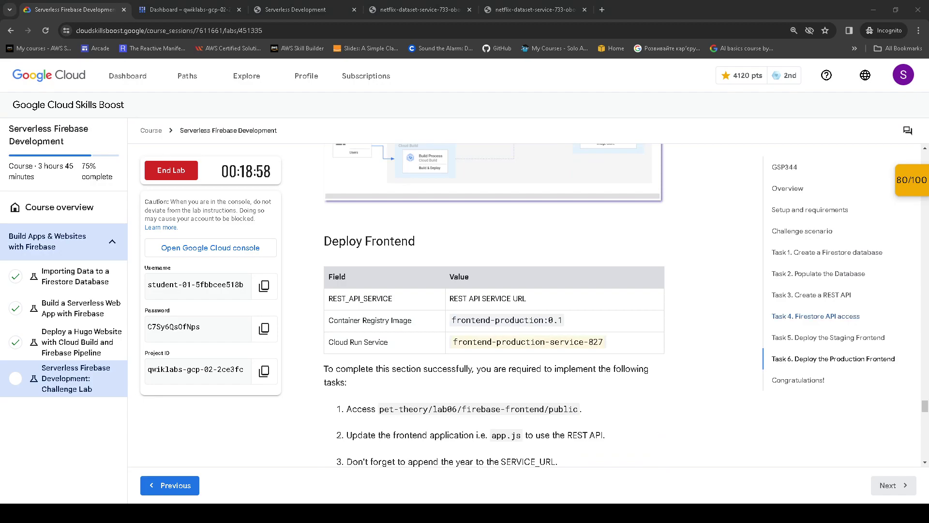
pyautogui.scroll(5, 556, 306)
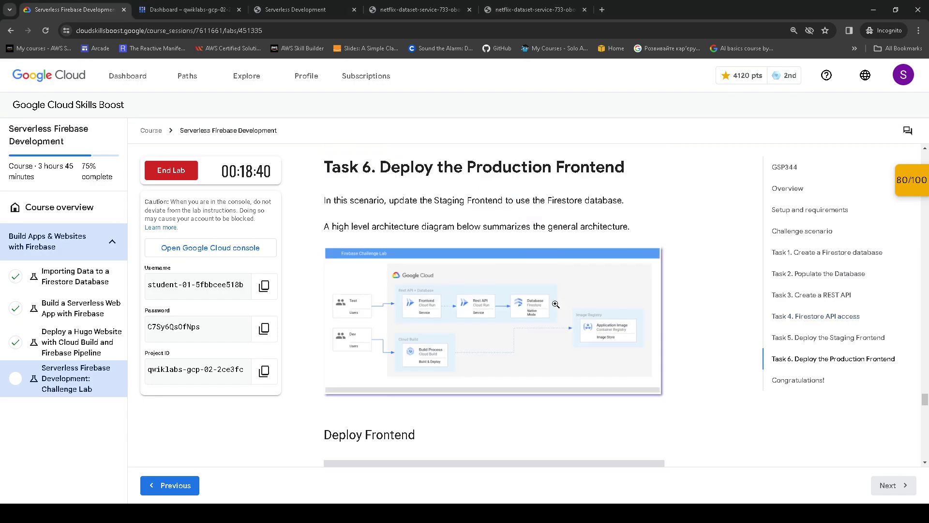
pyautogui.scroll(-3, 556, 306)
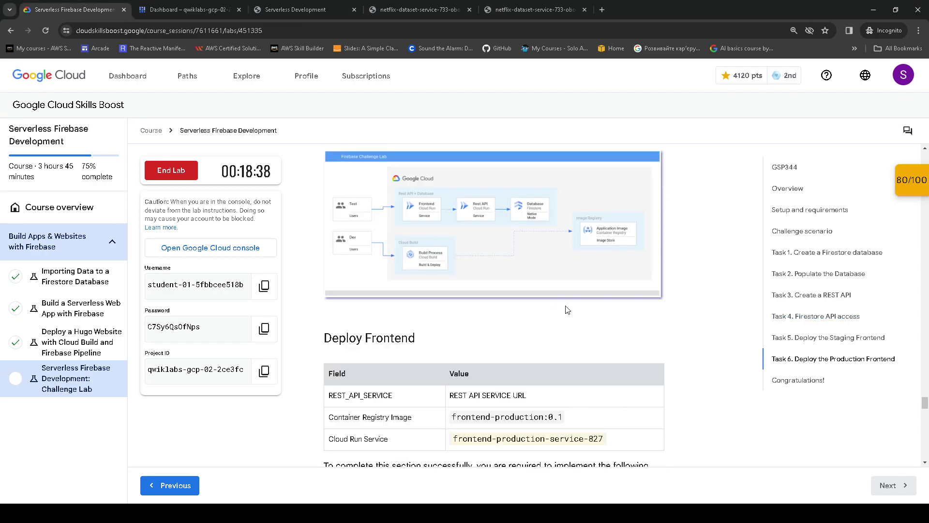
pyautogui.scroll(3, 546, 265)
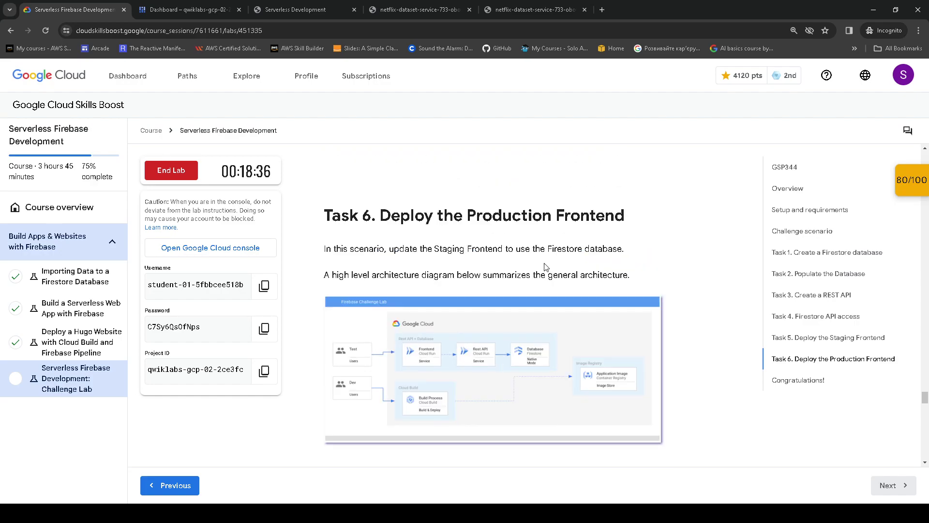
pyautogui.scroll(-4, 546, 266)
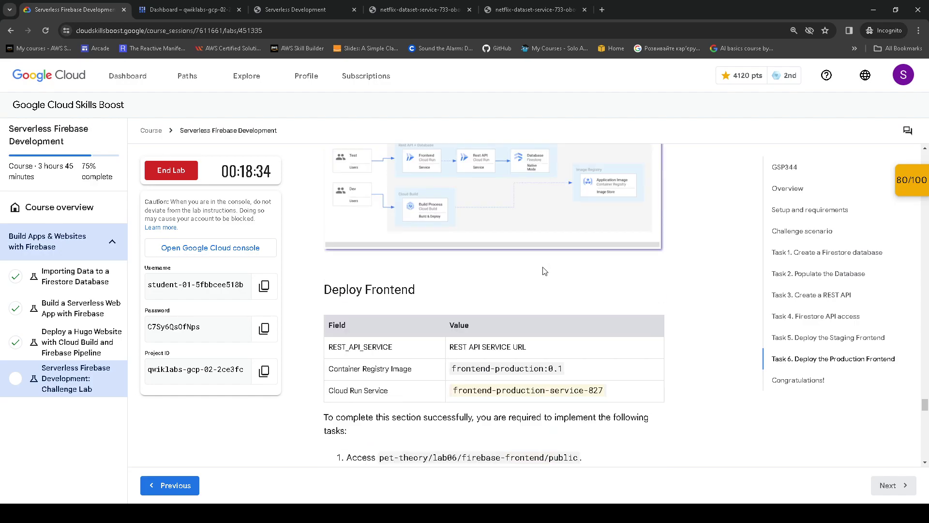
pyautogui.scroll(3, 545, 271)
pyautogui.moveTo(316, 157); pyautogui.dragTo(625, 200)
pyautogui.scroll(-5, 557, 242)
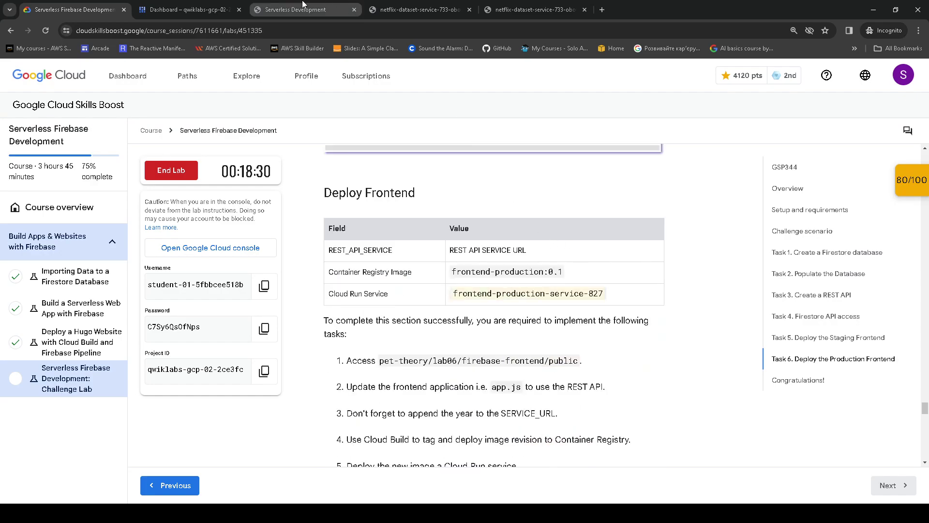
pyautogui.click(305, 7)
pyautogui.click(201, 8)
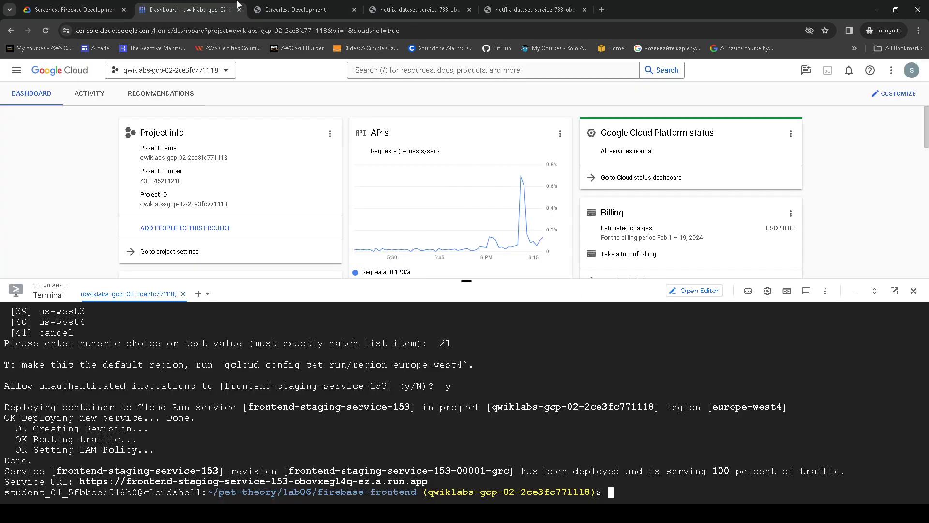
# - Recheck the deploy task in the lab instructions and return to the Cloud Shell terminal
pyautogui.click(74, 2)
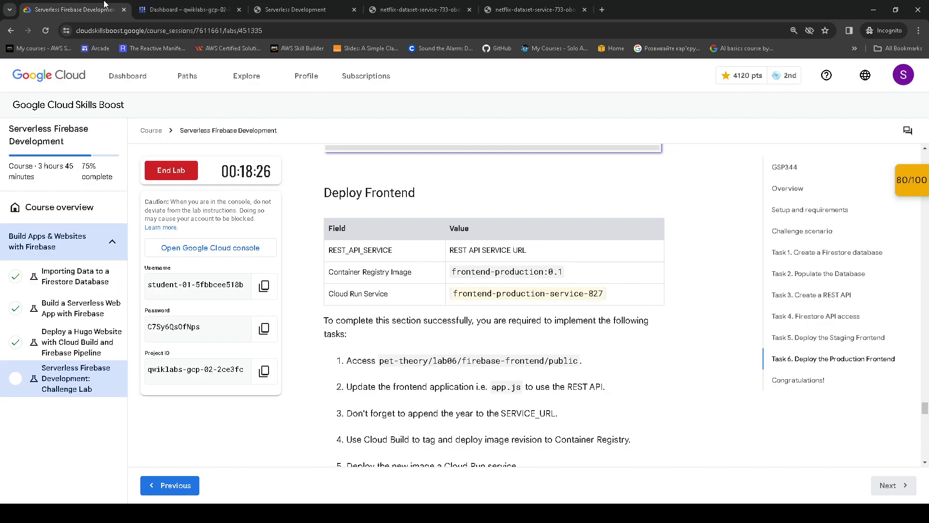
pyautogui.scroll(-12, 502, 266)
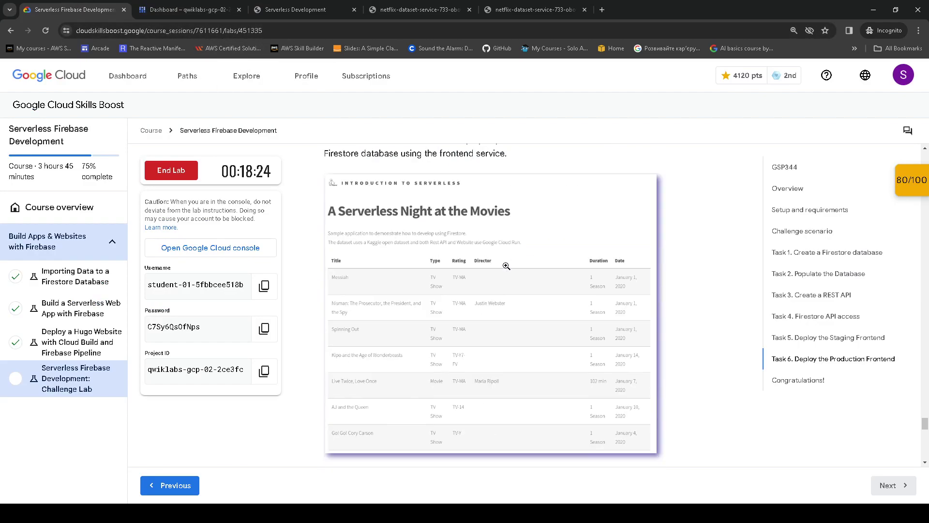
pyautogui.scroll(5, 501, 264)
pyautogui.scroll(5, 502, 264)
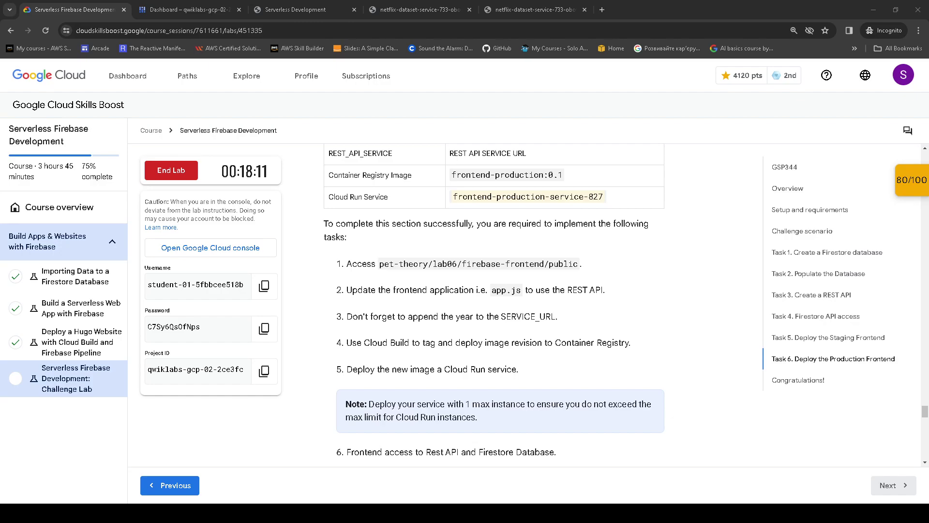
pyautogui.click(216, 10)
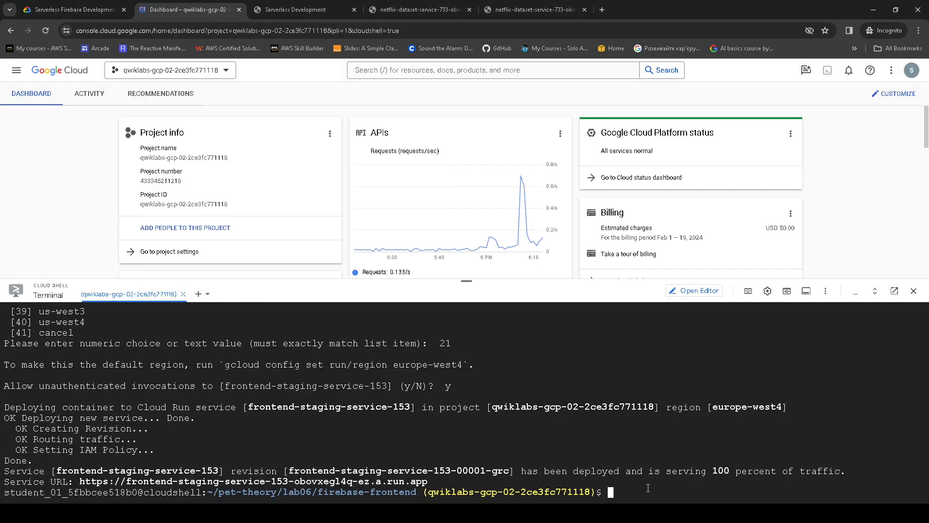
# - Export FRONTEND_PRODUCTION_SERVICE as frontend-production-service-827 in Cloud Shell
pyautogui.write('export FRONTEND_PRODUCTION_SERVICE=')
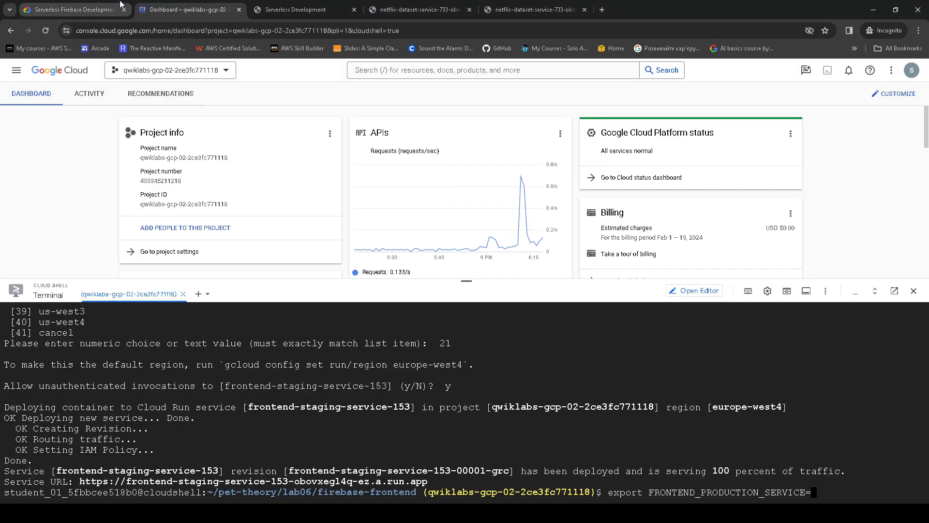
pyautogui.click(73, 5)
pyautogui.scroll(2, 589, 347)
pyautogui.moveTo(458, 290); pyautogui.dragTo(605, 294)
pyautogui.hotkey('ctrl', 'c')
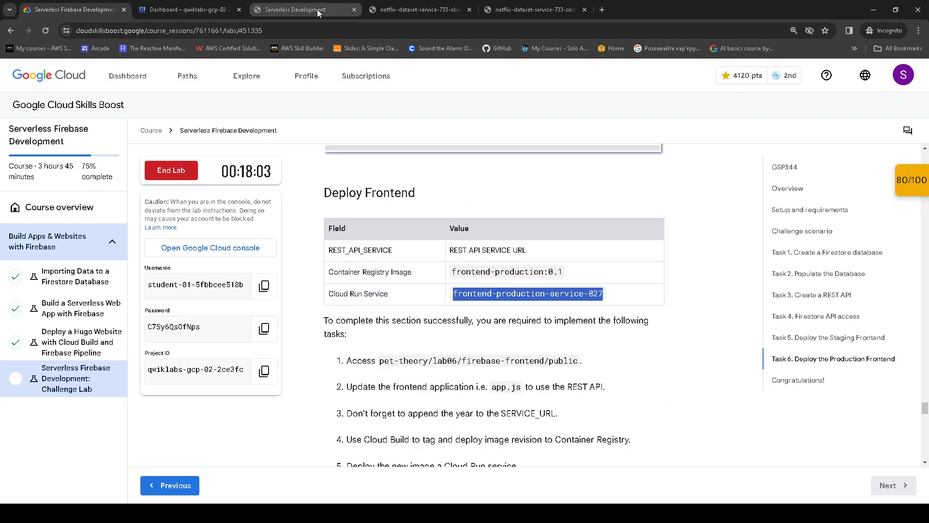
pyautogui.click(193, 9)
pyautogui.hotkey('ctrl', 'v')
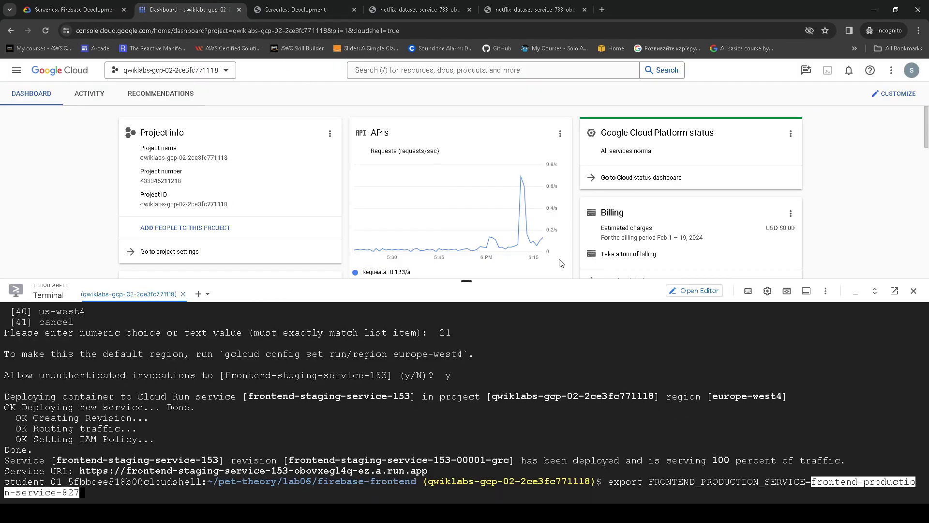
pyautogui.press('Return')
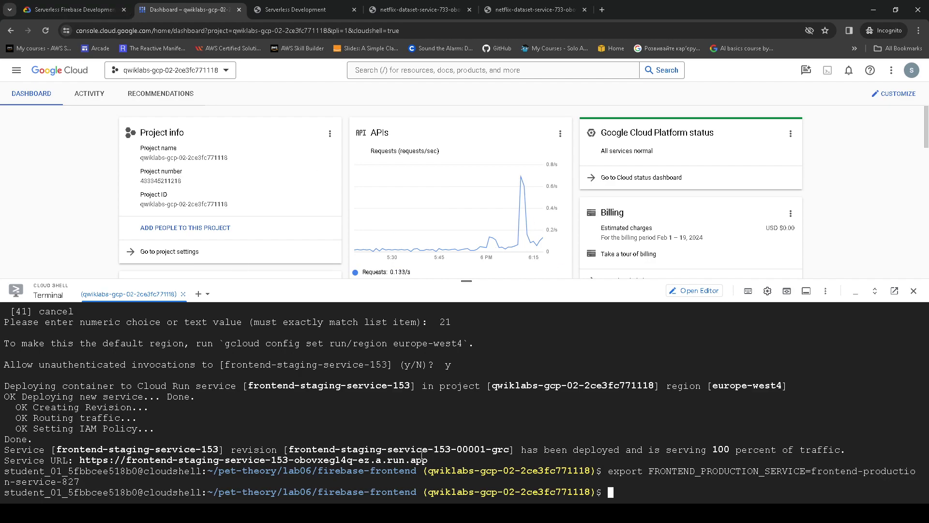
# - Change into the ~/pet-theory/lab06/firebase-frontend/public folder
pyautogui.hotkey('alt', 'Tab')
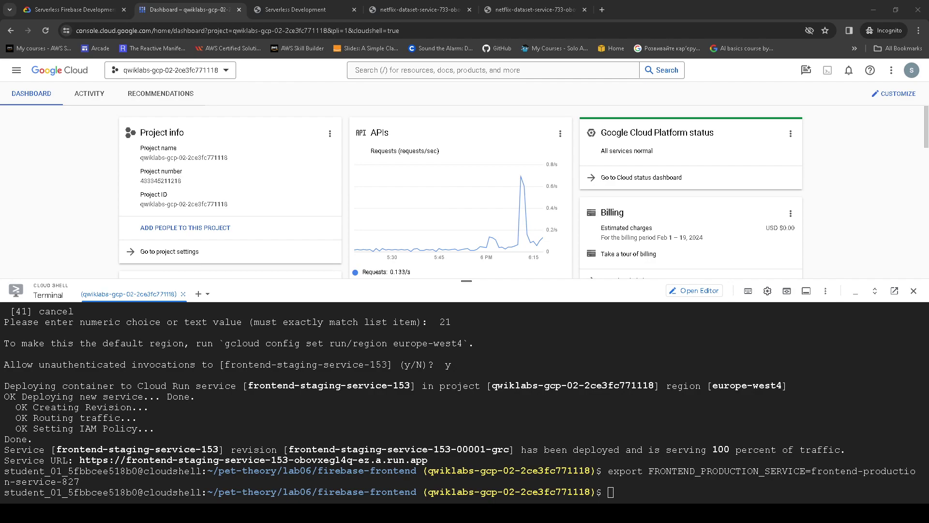
pyautogui.hotkey('alt', 'Tab')
pyautogui.write('cd ~/pet-theory/lab06/firebase-frontend/public')
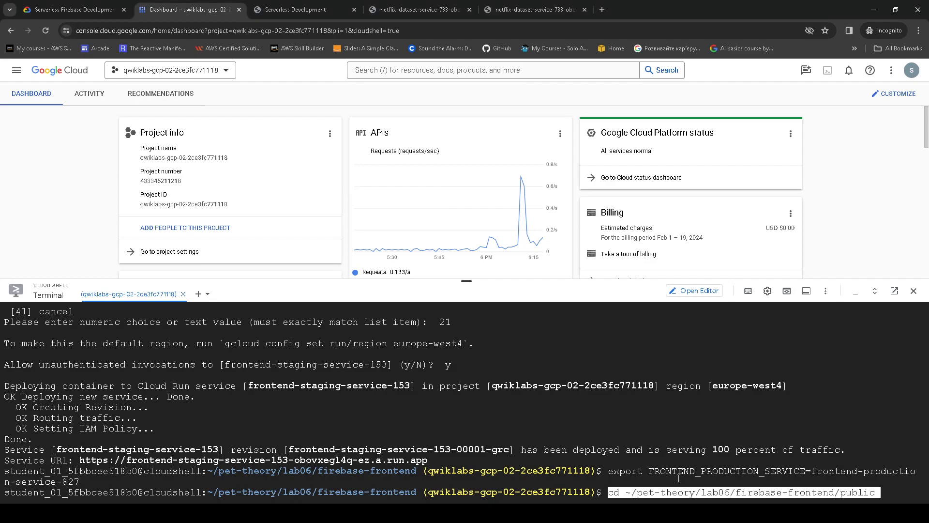
pyautogui.press('Return')
pyautogui.hotkey('alt', 'Tab')
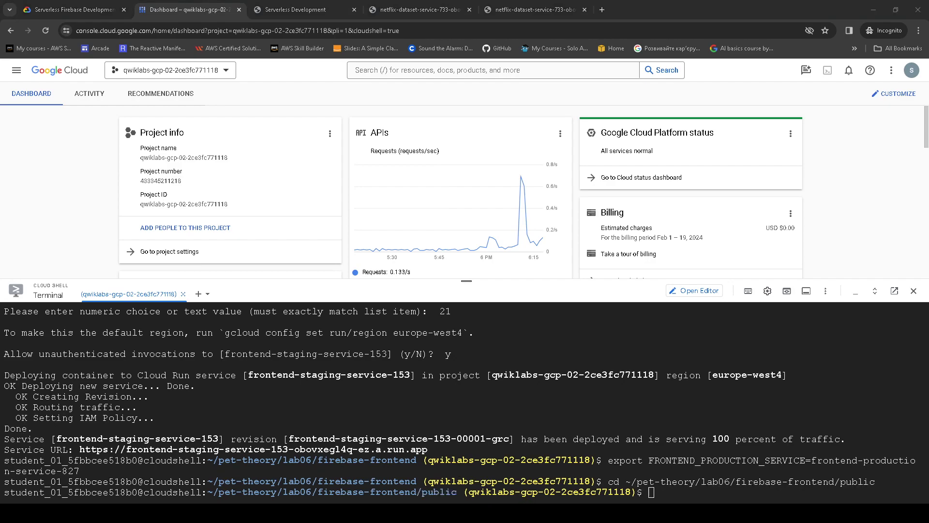
pyautogui.click(707, 493)
# - Edit app.js in nano so REST_API_SERVICE ends in /2019 instead of /2020, then save
pyautogui.write('nano app.js')
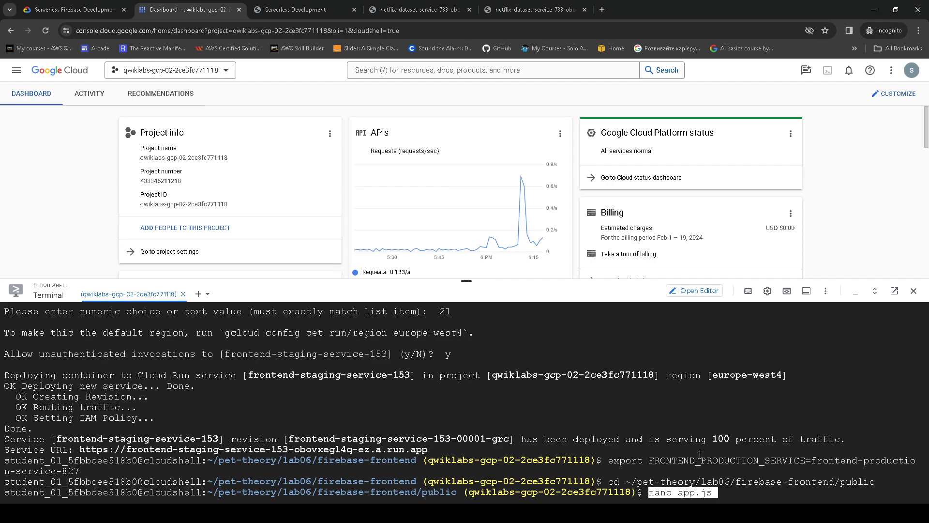
pyautogui.press('Return')
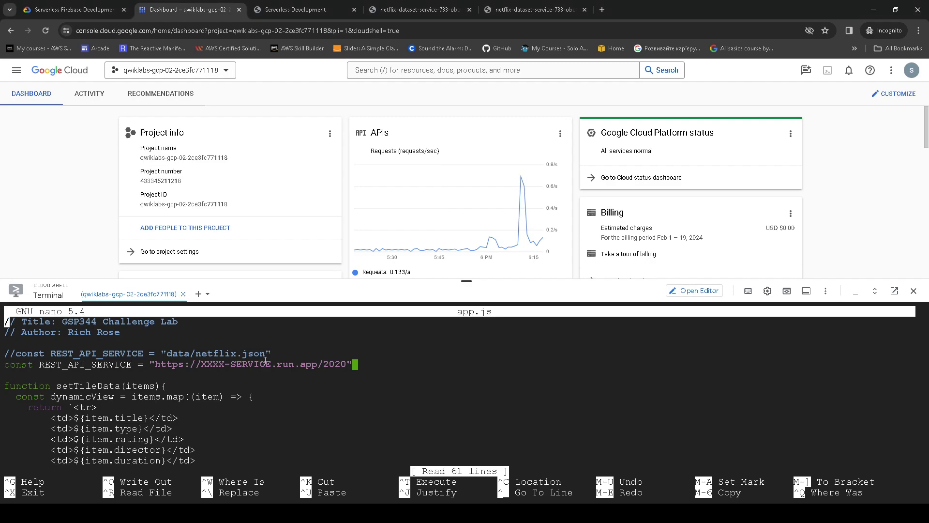
pyautogui.press('Down')
pyautogui.press('Down')
pyautogui.press('Down')
pyautogui.press('Down')
pyautogui.press('Right')
pyautogui.press('Right')
pyautogui.press('Right')
pyautogui.press('Right')
pyautogui.press('Right')
pyautogui.press('Right')
pyautogui.press('Right')
pyautogui.press('Right')
pyautogui.press('Right')
pyautogui.press('Right')
pyautogui.press('Right')
pyautogui.press('Right')
pyautogui.press('Right')
pyautogui.press('Right')
pyautogui.press('Right')
pyautogui.press('Right')
pyautogui.press('Right')
pyautogui.press('Right')
pyautogui.press('Right')
pyautogui.press('Right')
pyautogui.press('Right')
pyautogui.press('Right')
pyautogui.press('Right')
pyautogui.press('Right')
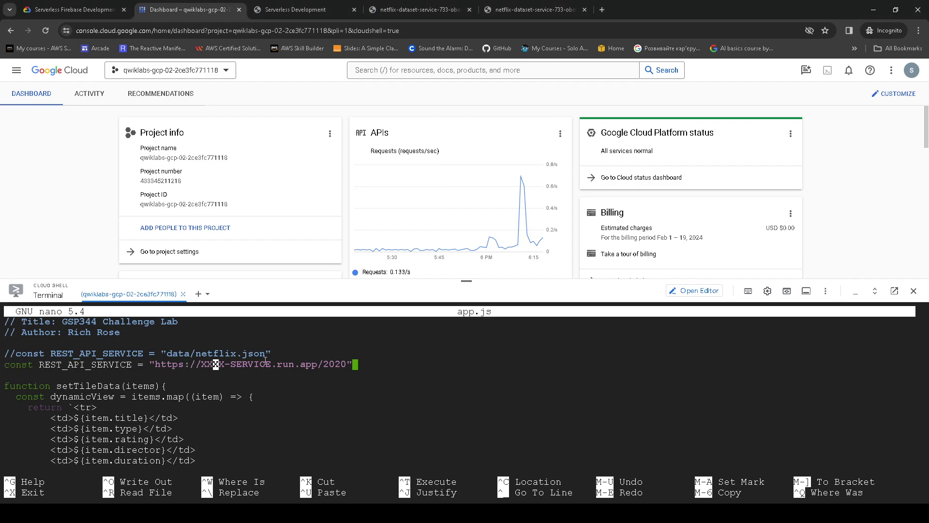
pyautogui.press('Right')
pyautogui.press('Delete')
pyautogui.press('Delete')
pyautogui.hotkey('ctrl', 'Home')
pyautogui.press('Down')
pyautogui.press('Down')
pyautogui.press('Down')
pyautogui.press('Down')
pyautogui.press('Right')
pyautogui.press('Right')
pyautogui.press('Right')
pyautogui.press('Right')
pyautogui.press('Right')
pyautogui.press('Right')
pyautogui.press('Right')
pyautogui.press('Right')
pyautogui.press('Right')
pyautogui.press('Right')
pyautogui.press('Right')
pyautogui.press('Right')
pyautogui.press('Right')
pyautogui.press('Right')
pyautogui.press('Right')
pyautogui.press('Right')
pyautogui.press('Right')
pyautogui.press('Right')
pyautogui.press('Right')
pyautogui.press('Right')
pyautogui.press('Right')
pyautogui.press('Right')
pyautogui.press('Right')
pyautogui.press('Right')
pyautogui.press('Right')
pyautogui.press('Right')
pyautogui.press('Right')
pyautogui.press('Right')
pyautogui.press('Right')
pyautogui.press('Right')
pyautogui.press('Right')
pyautogui.press('Right')
pyautogui.press('Right')
pyautogui.press('Right')
pyautogui.press('Right')
pyautogui.press('Right')
pyautogui.press('Right')
pyautogui.press('Right')
pyautogui.write('19')
pyautogui.hotkey('ctrl', 'o')
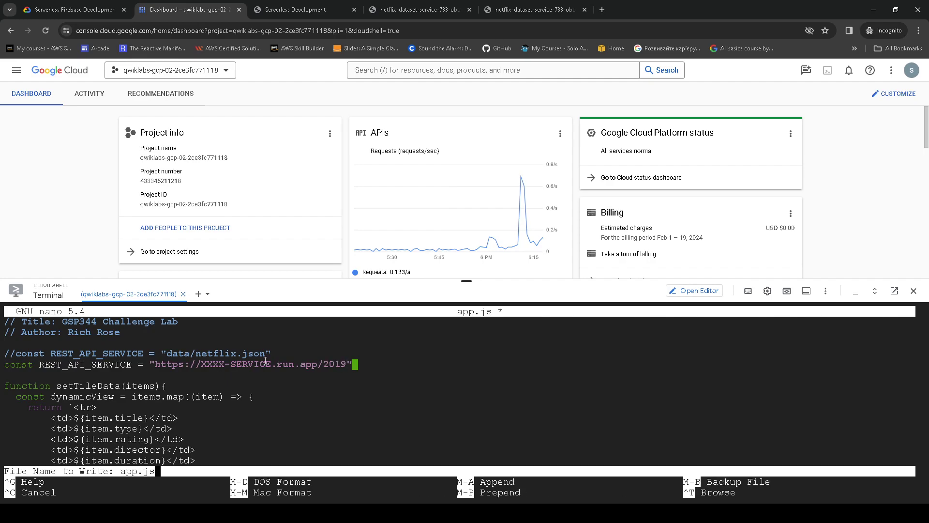
pyautogui.press('Return')
pyautogui.hotkey('ctrl', 'x')
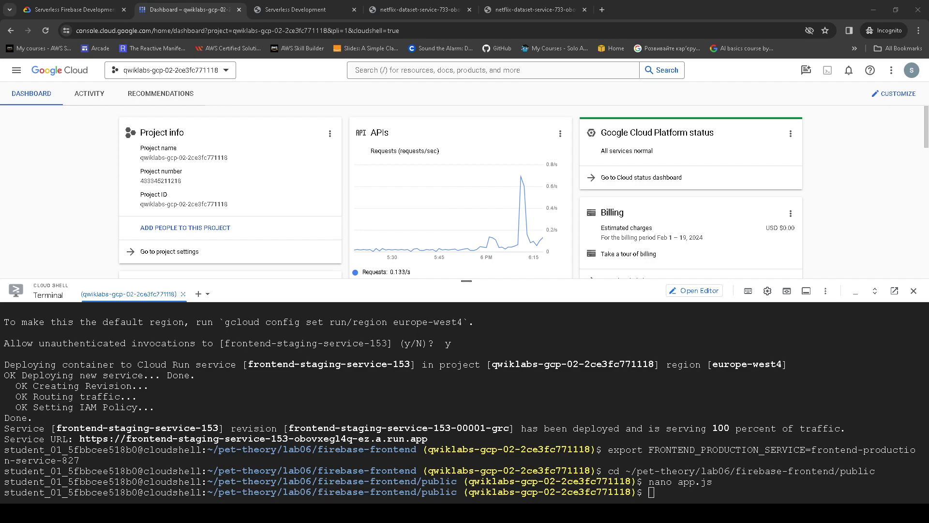
# - Submit the frontend-production:0.1 image build with gcloud builds submit --tag
pyautogui.hotkey('alt', 'Tab')
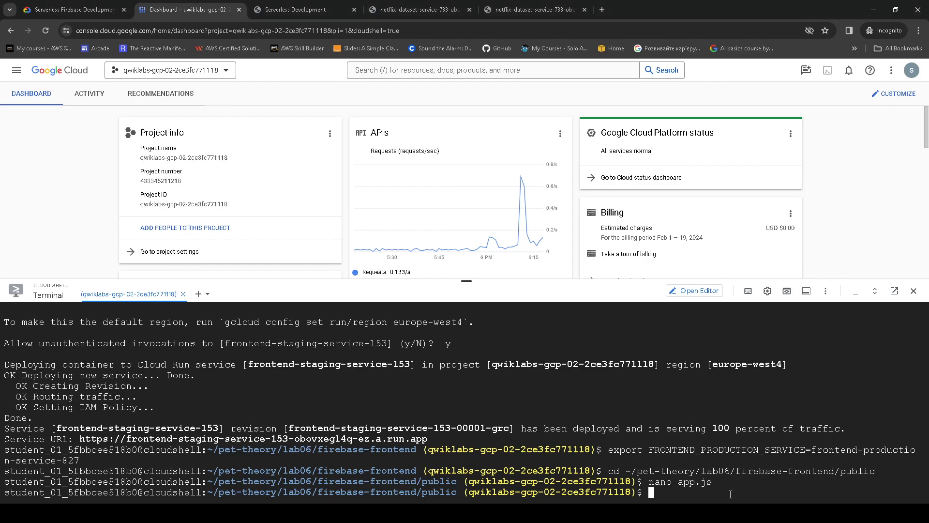
pyautogui.hotkey('ctrl', 'v')
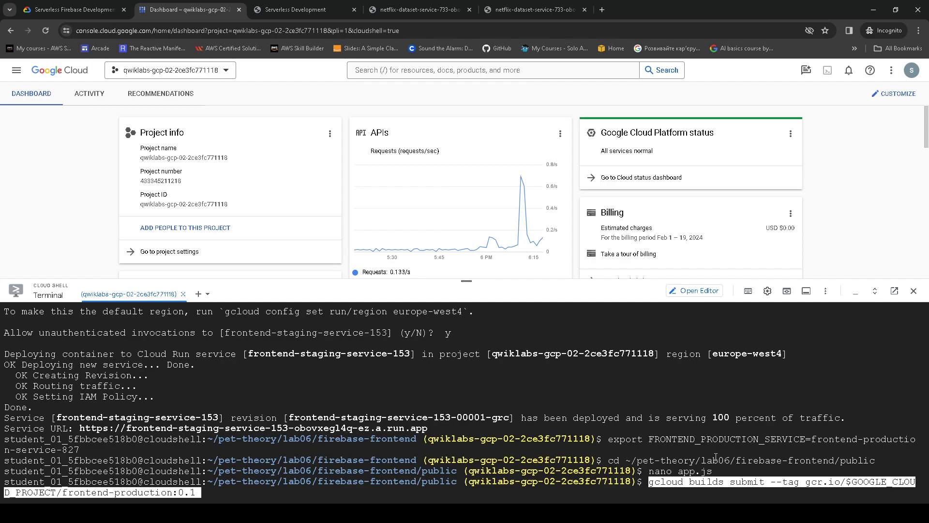
pyautogui.press('Return')
# - Copy the image name frontend-production:0.1 from the lab and re-enter the build command
pyautogui.click(93, 5)
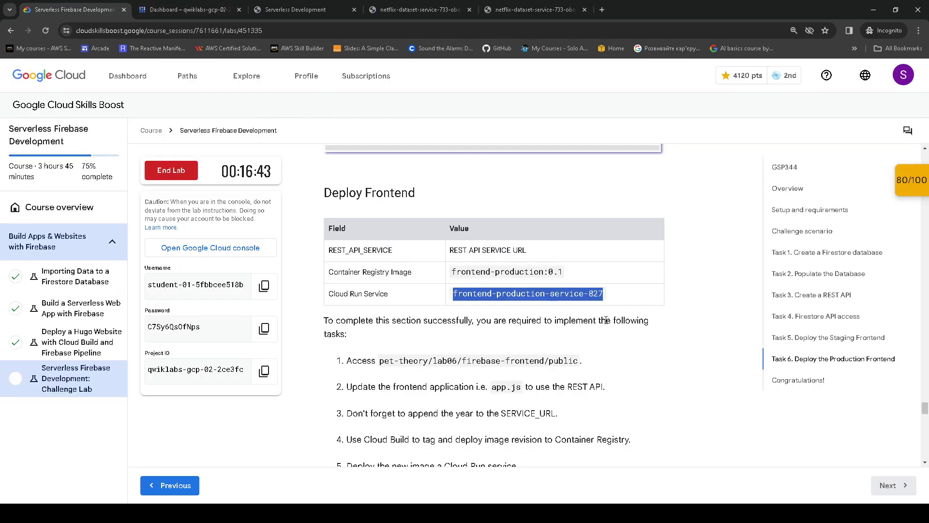
pyautogui.click(575, 266)
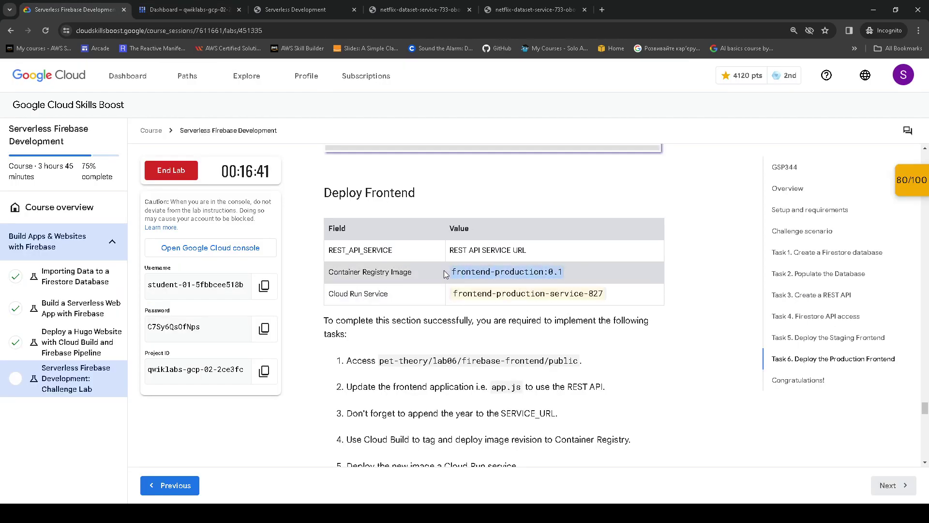
pyautogui.moveTo(444, 270); pyautogui.dragTo(564, 273)
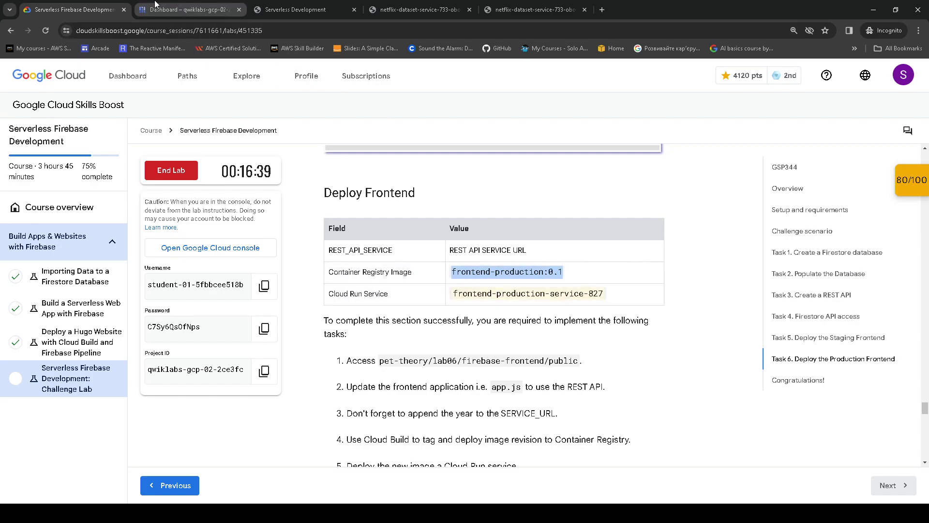
pyautogui.scroll(-2, 536, 311)
pyautogui.scroll(-1, 499, 330)
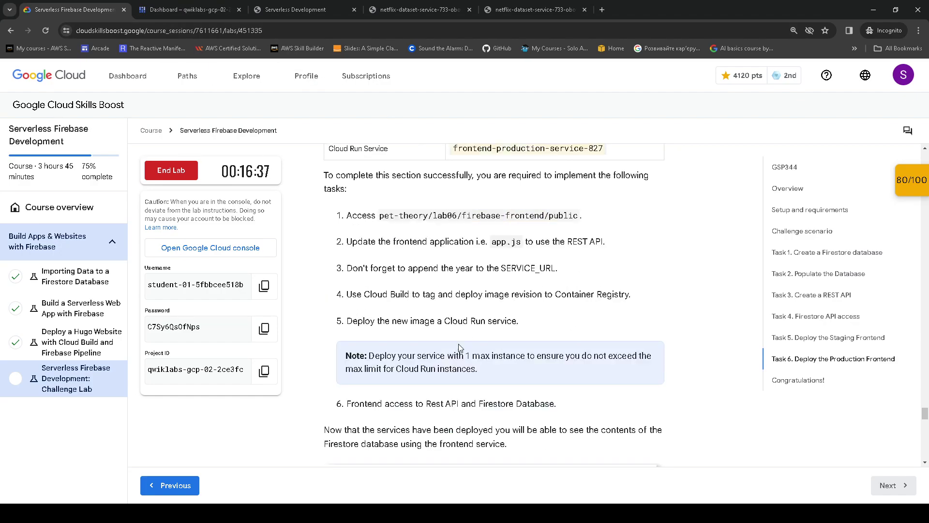
pyautogui.click(207, 9)
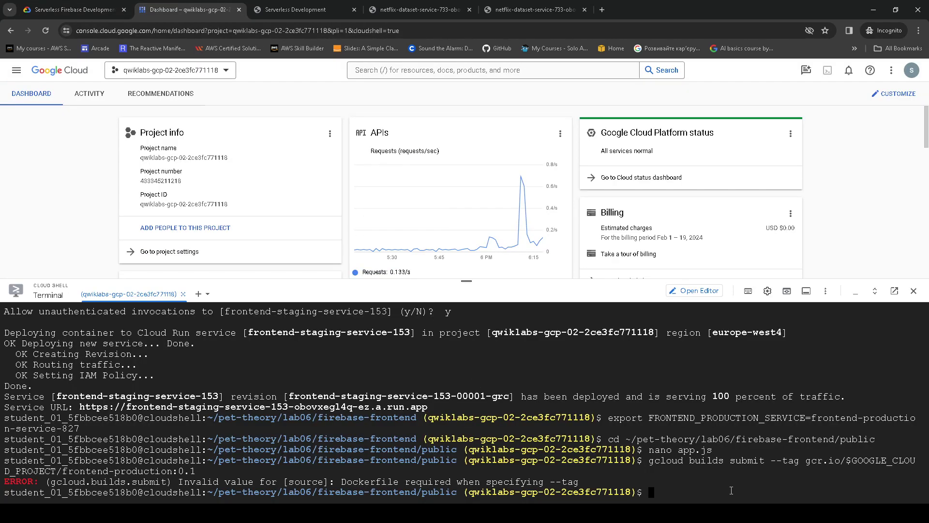
pyautogui.hotkey('ctrl', 'v')
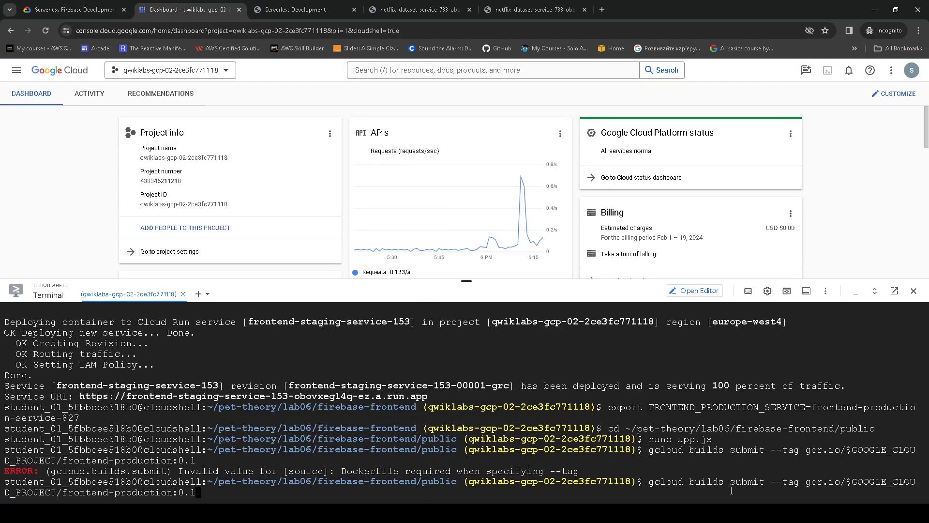